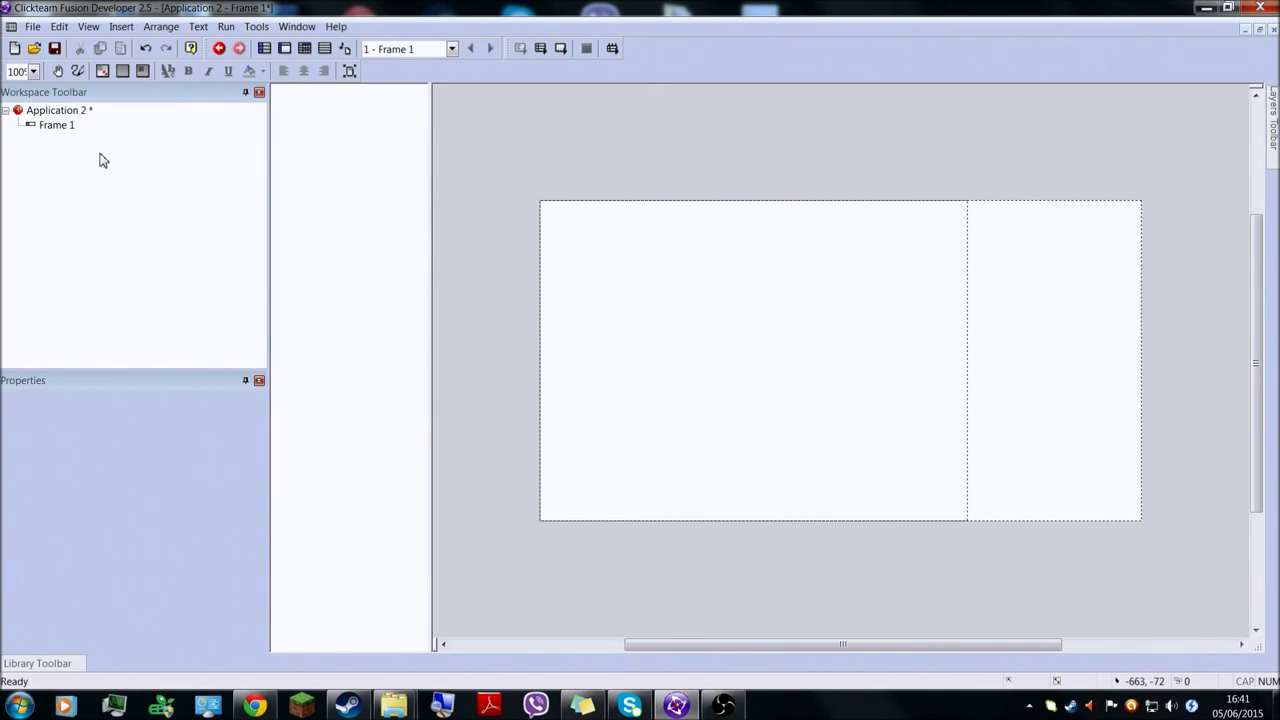
Insert an Active object inside the frame near its upper-left corner.
left_click(45, 111)
right_click(543, 201)
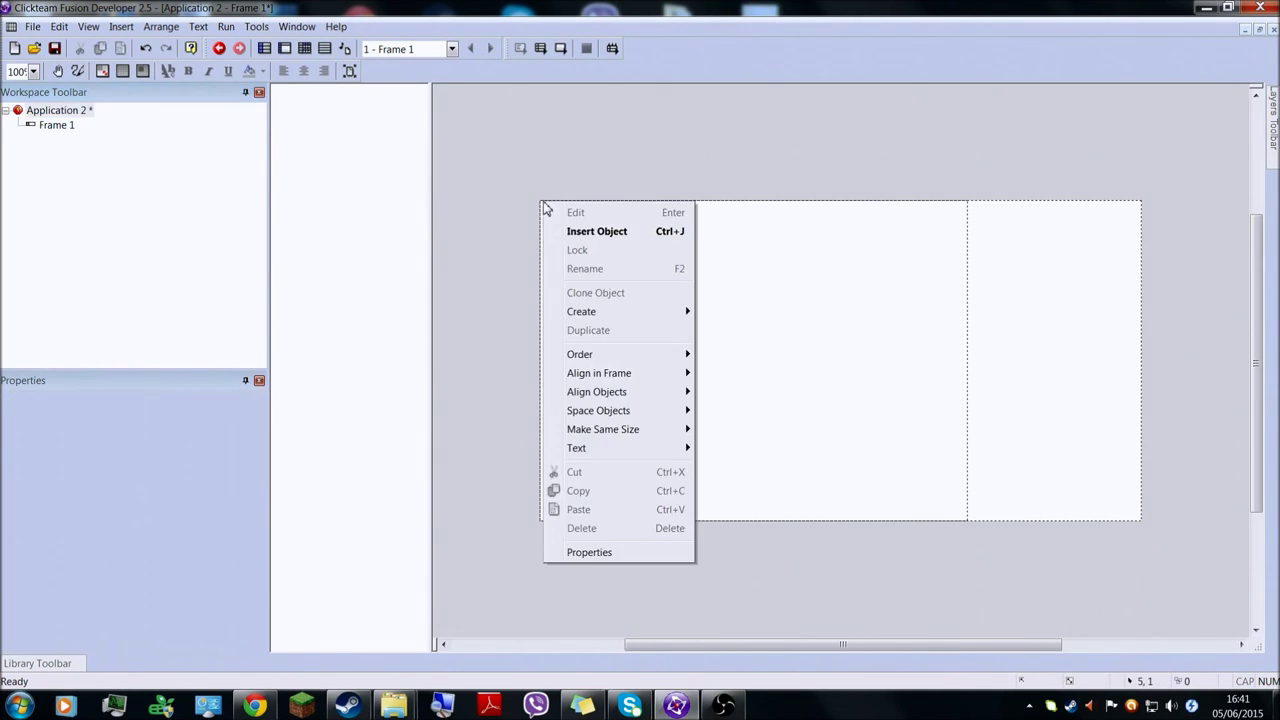
left_click(560, 233)
double_click(612, 248)
left_click(568, 216)
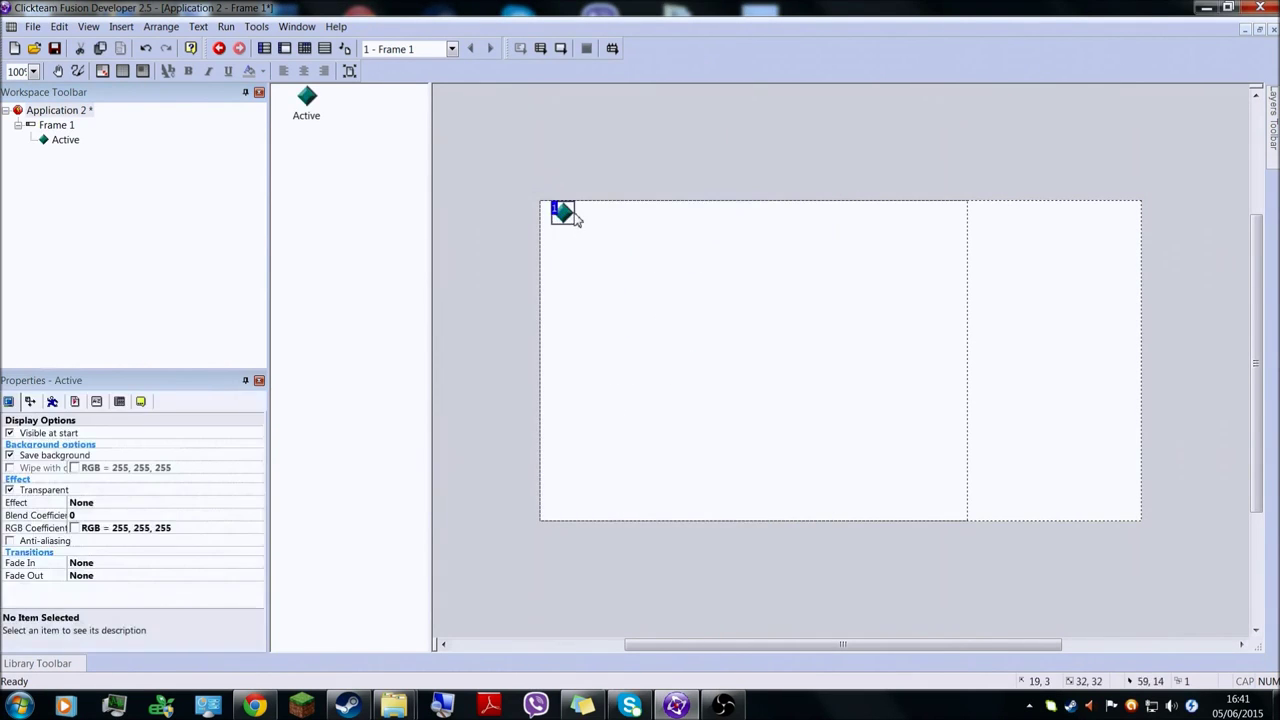
Insert two more Active objects side by side just above the frame's upper edge.
right_click(614, 199)
left_click(645, 217)
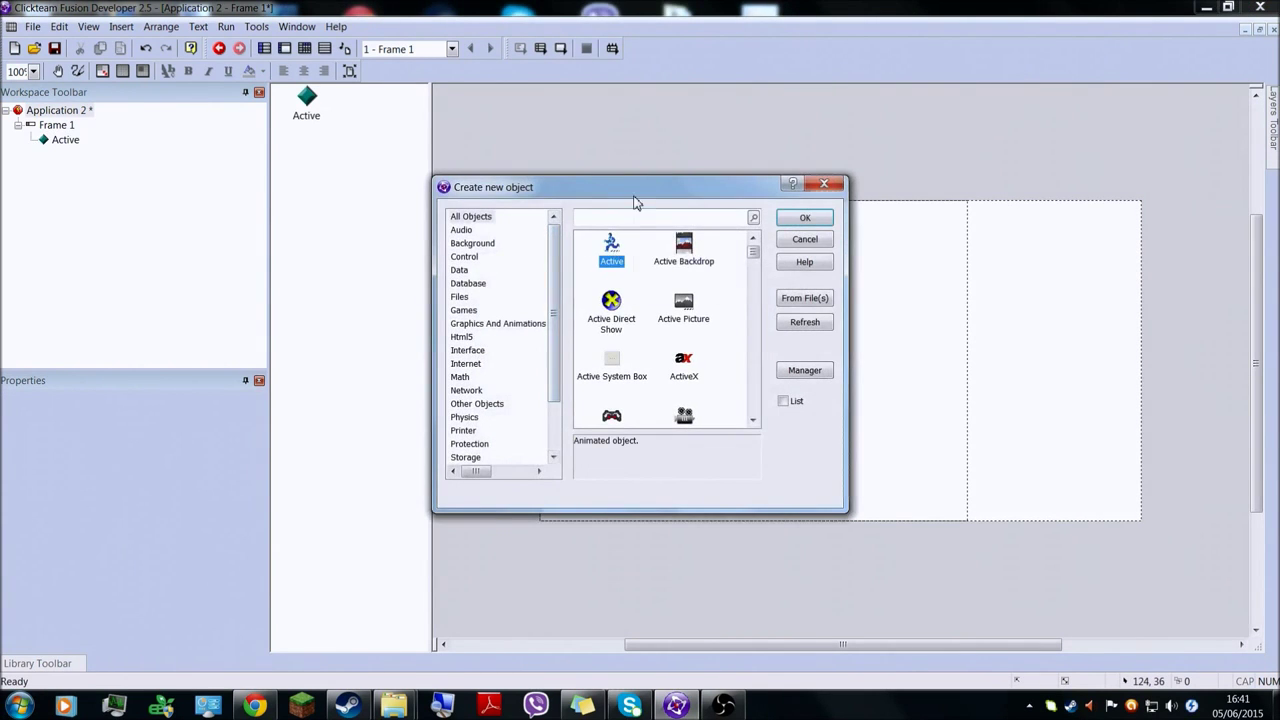
double_click(612, 247)
left_click(623, 178)
right_click(643, 169)
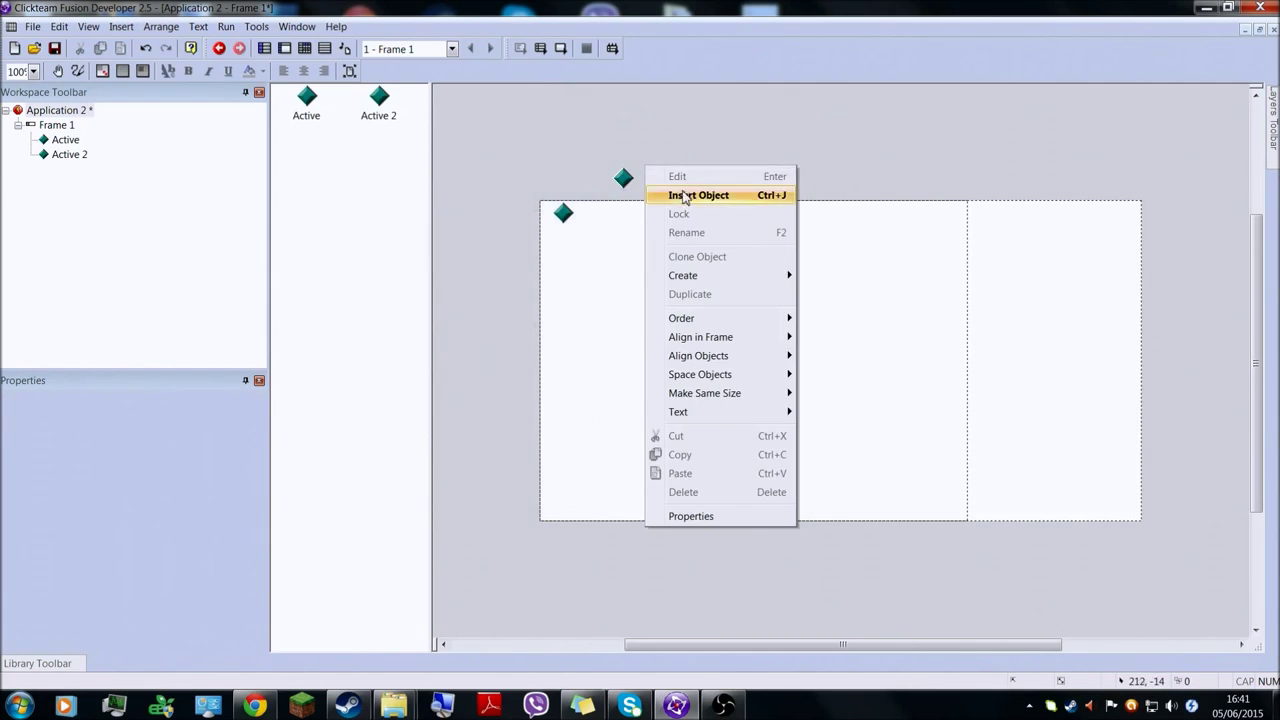
left_click(698, 195)
double_click(612, 248)
left_click(666, 158)
left_click_drag(666, 162, 664, 174)
Import the desktop picture "office" as the image of the first Active object.
double_click(563, 198)
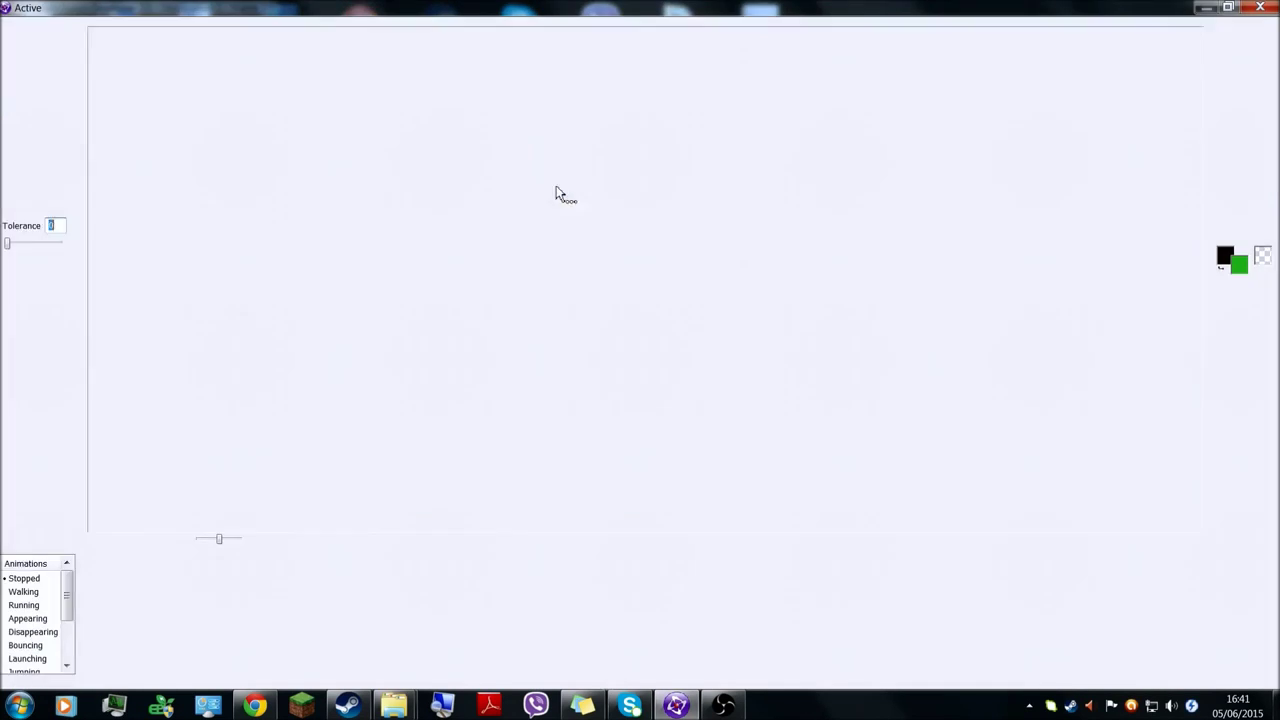
left_click(15, 31)
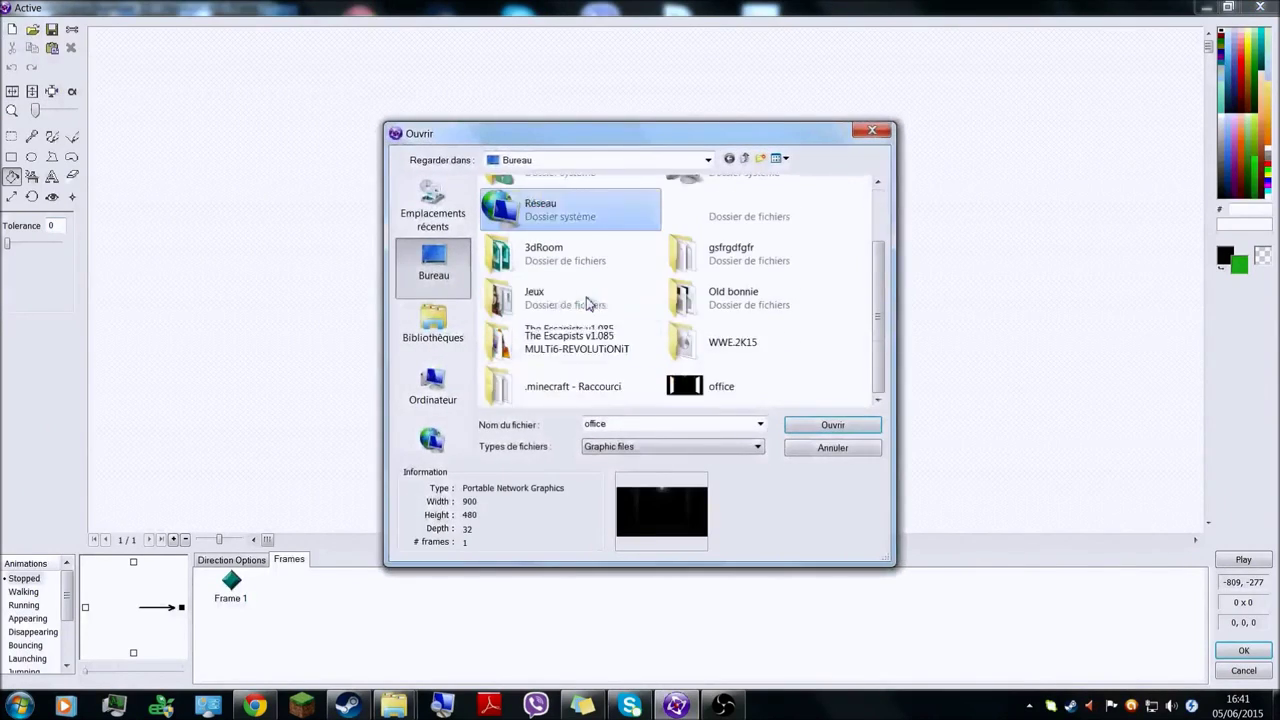
double_click(716, 400)
left_click(588, 506)
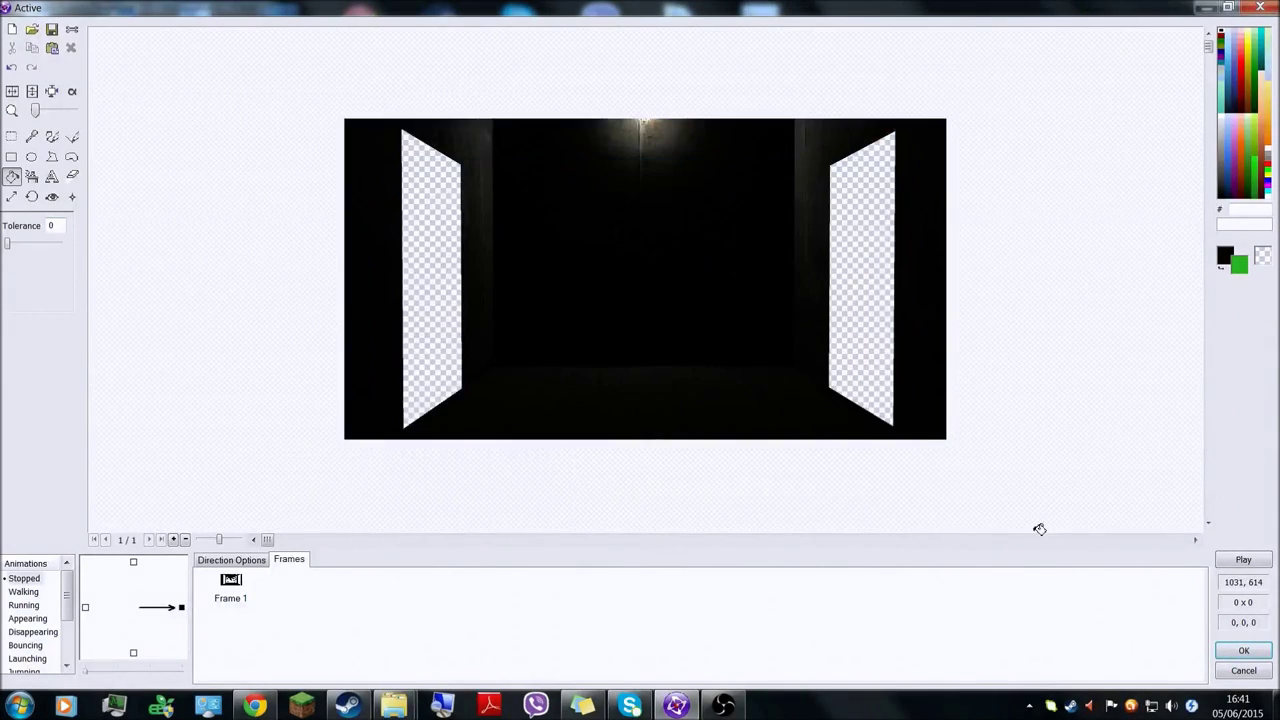
left_click(1243, 652)
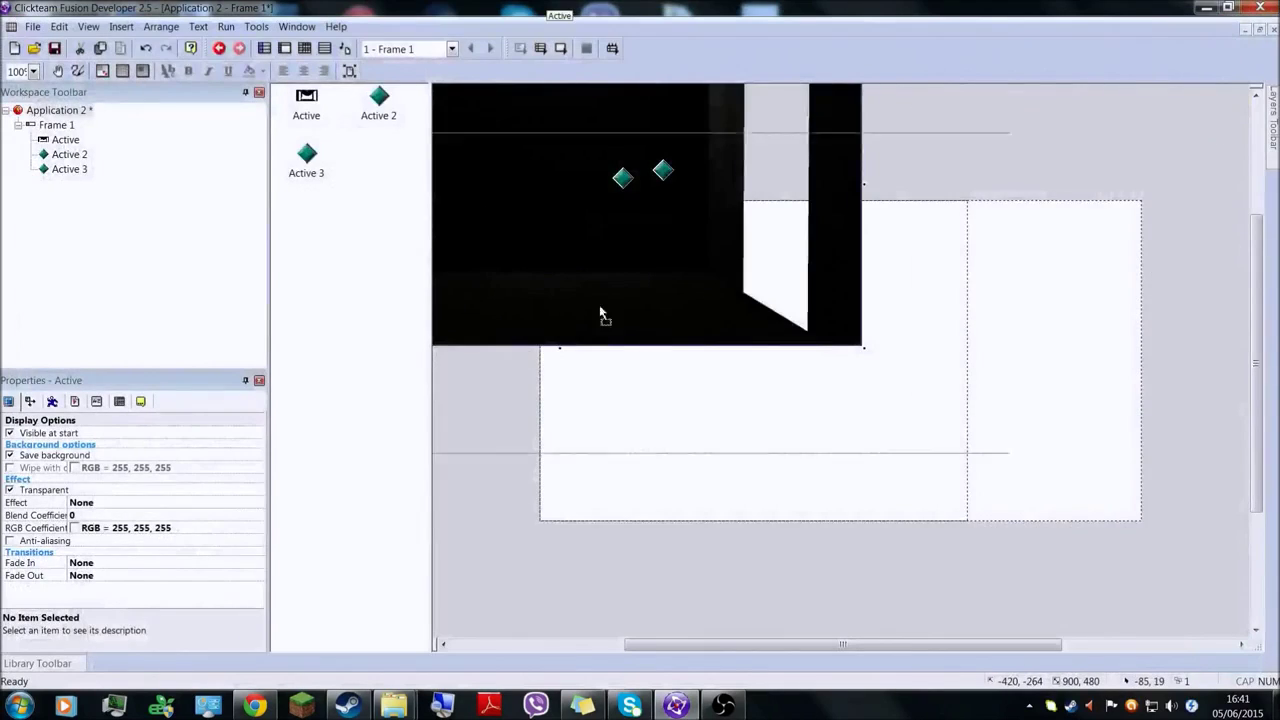
Align the office picture with the frame and move Active 2 and Active 3 onto its upper-left area.
left_click_drag(580, 248, 563, 222)
left_click(541, 171)
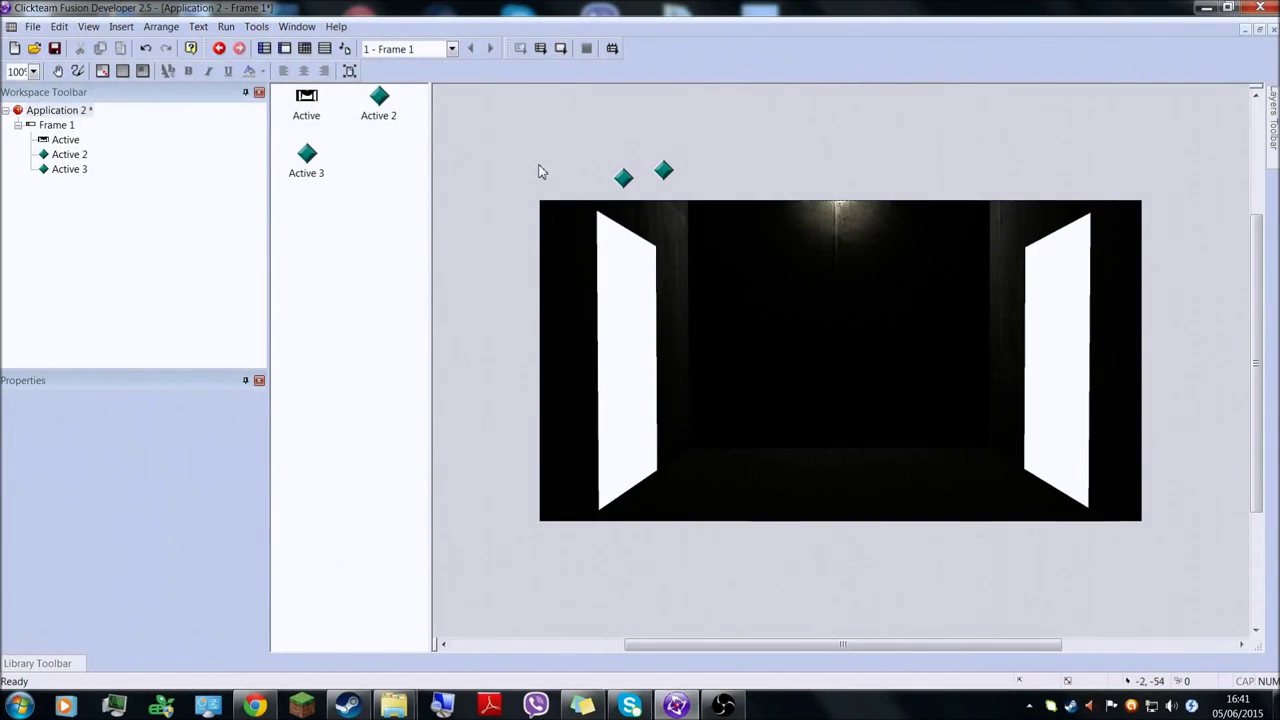
left_click_drag(624, 186, 647, 225)
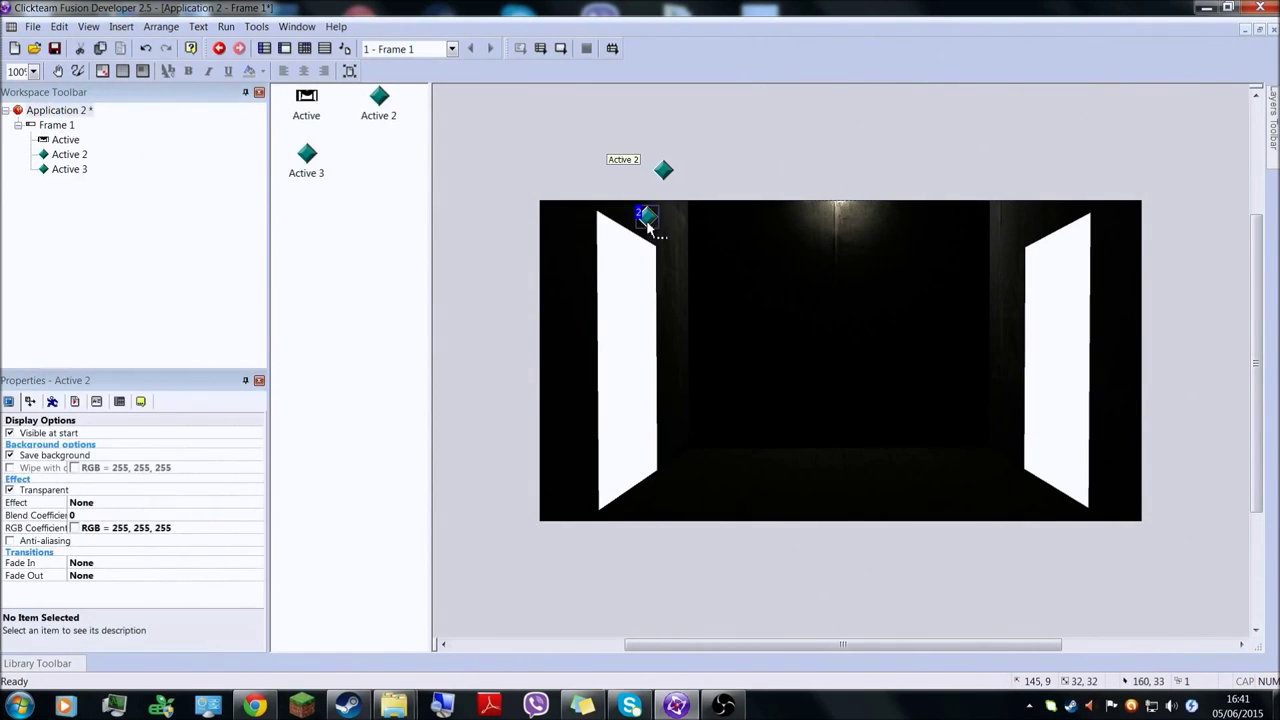
left_click_drag(658, 176, 672, 228)
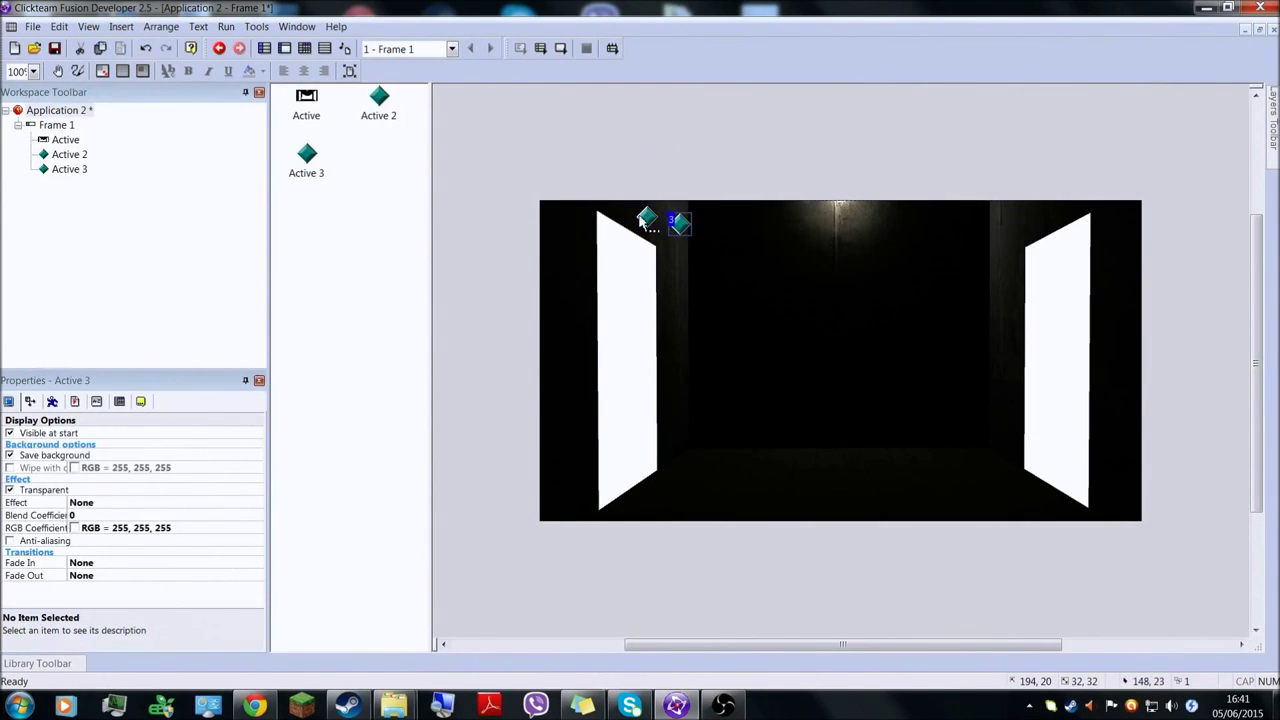
Replace the diamond image of Active 2 with a solid blue fill.
double_click(647, 219)
left_click(11, 136)
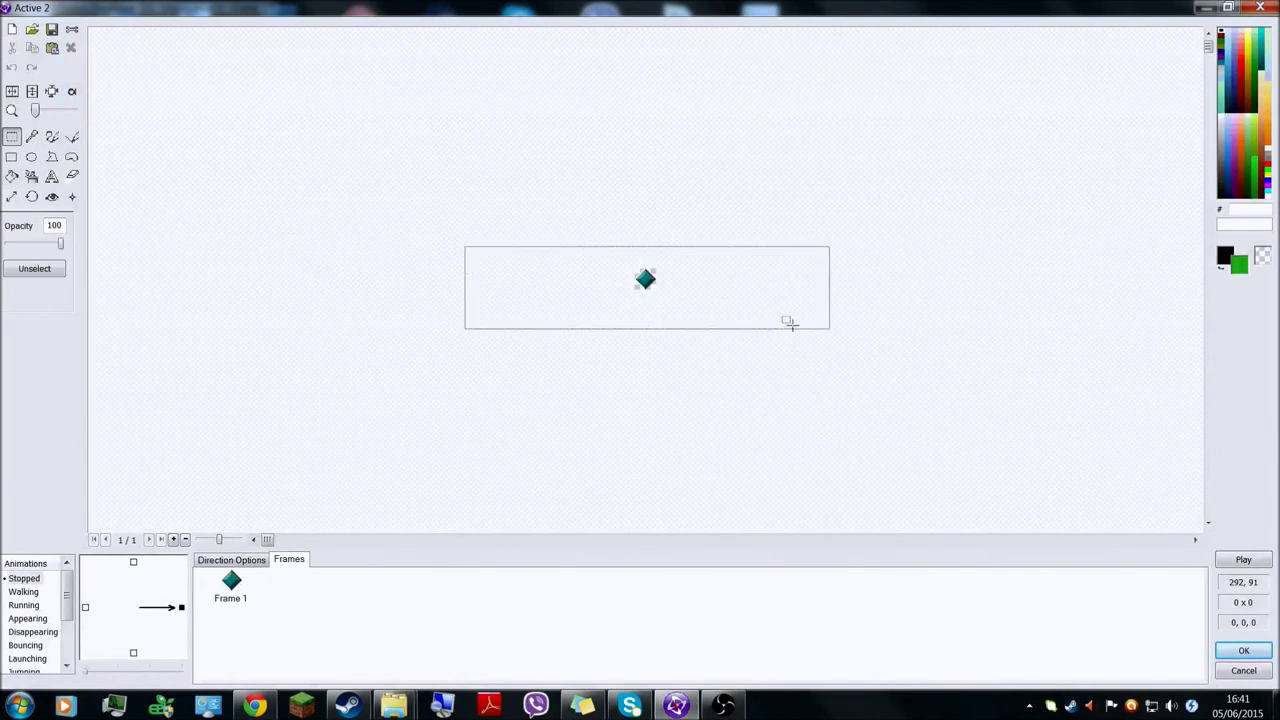
key("Delete")
left_click(11, 157)
left_click(12, 175)
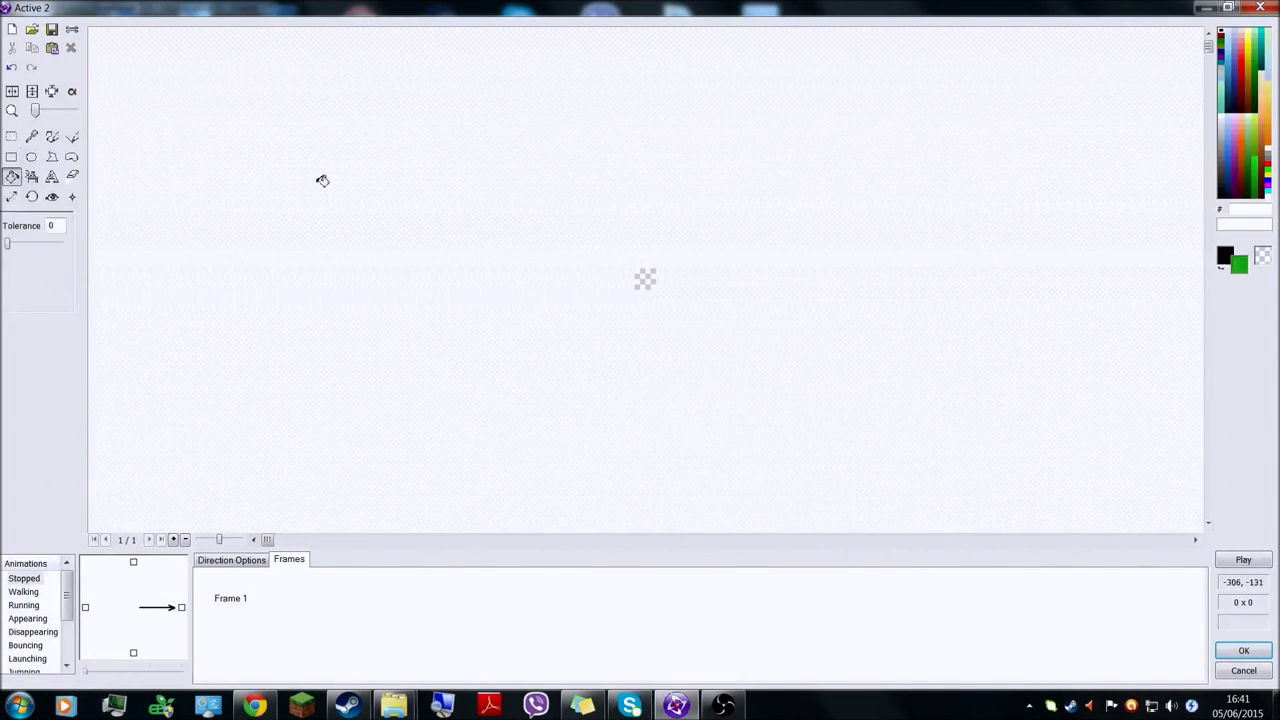
left_click(1230, 166)
left_click(649, 278)
left_click(1244, 650)
Replace the diamond image of Active 3 with a solid green fill, colour 67A353.
double_click(679, 224)
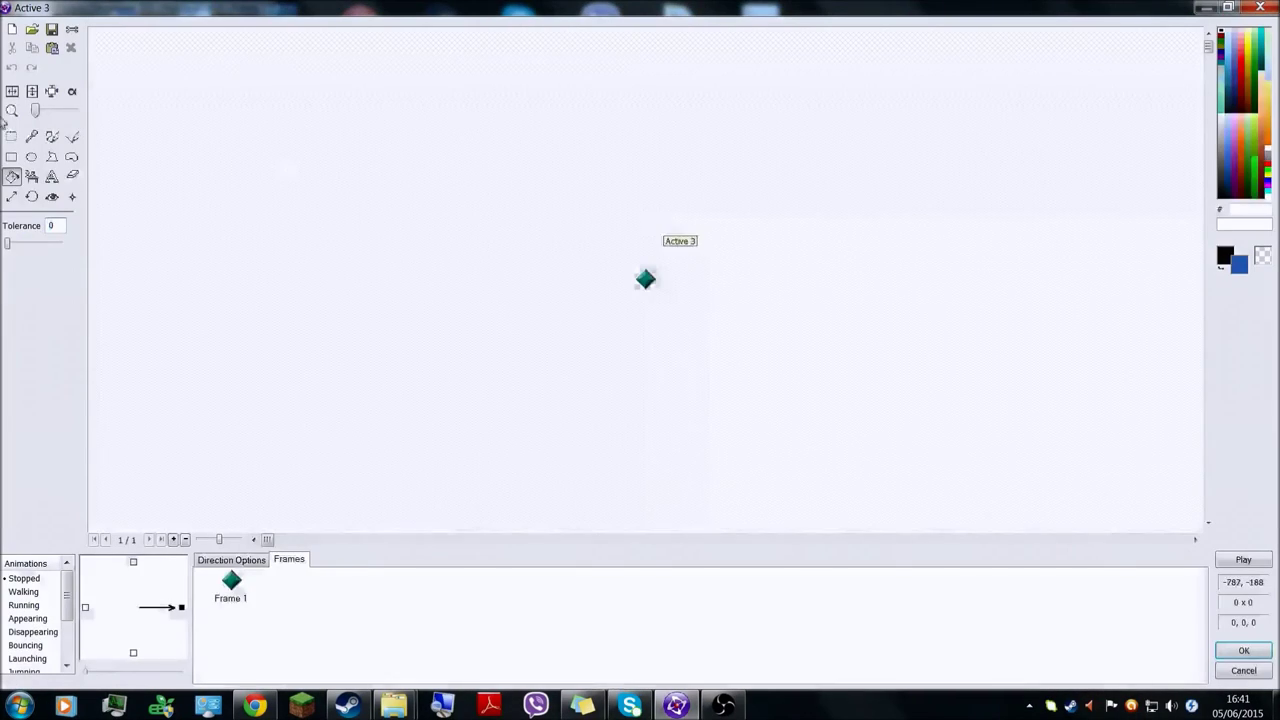
key("Delete")
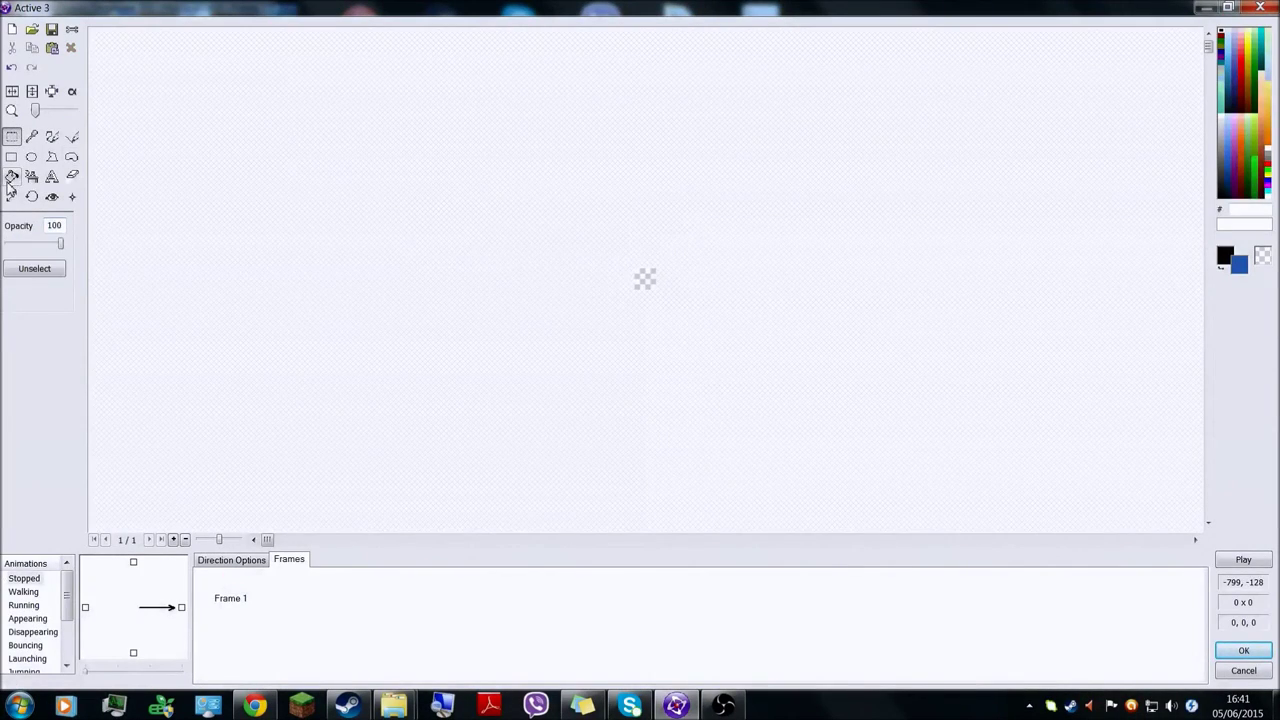
left_click(12, 175)
left_click(1248, 150)
left_click(649, 279)
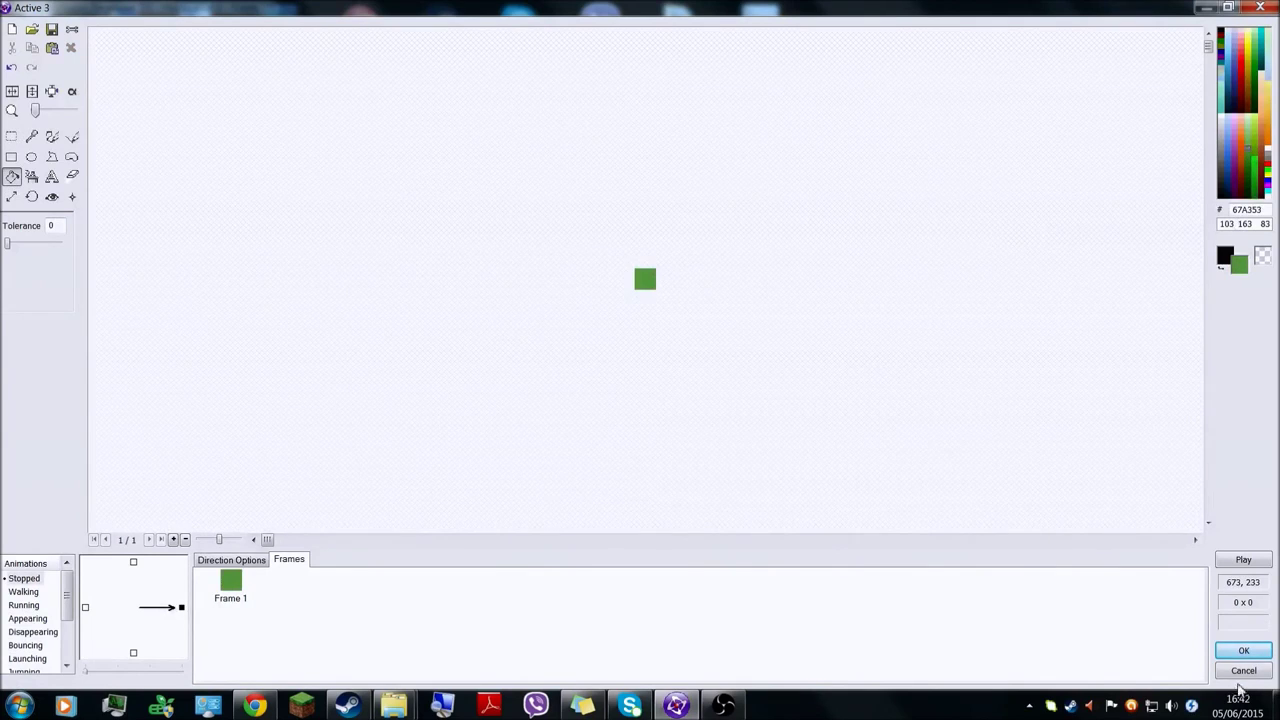
left_click(1244, 650)
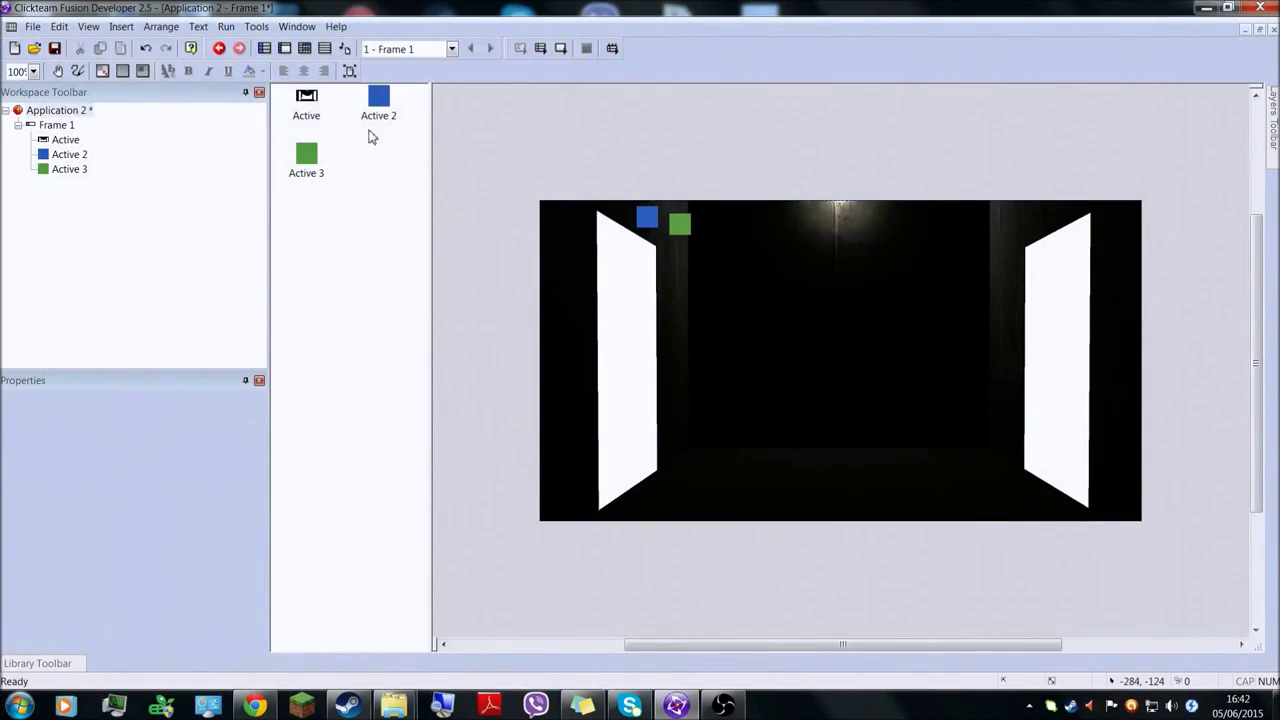
Open the frame's event editor and add an Always condition.
left_click(304, 48)
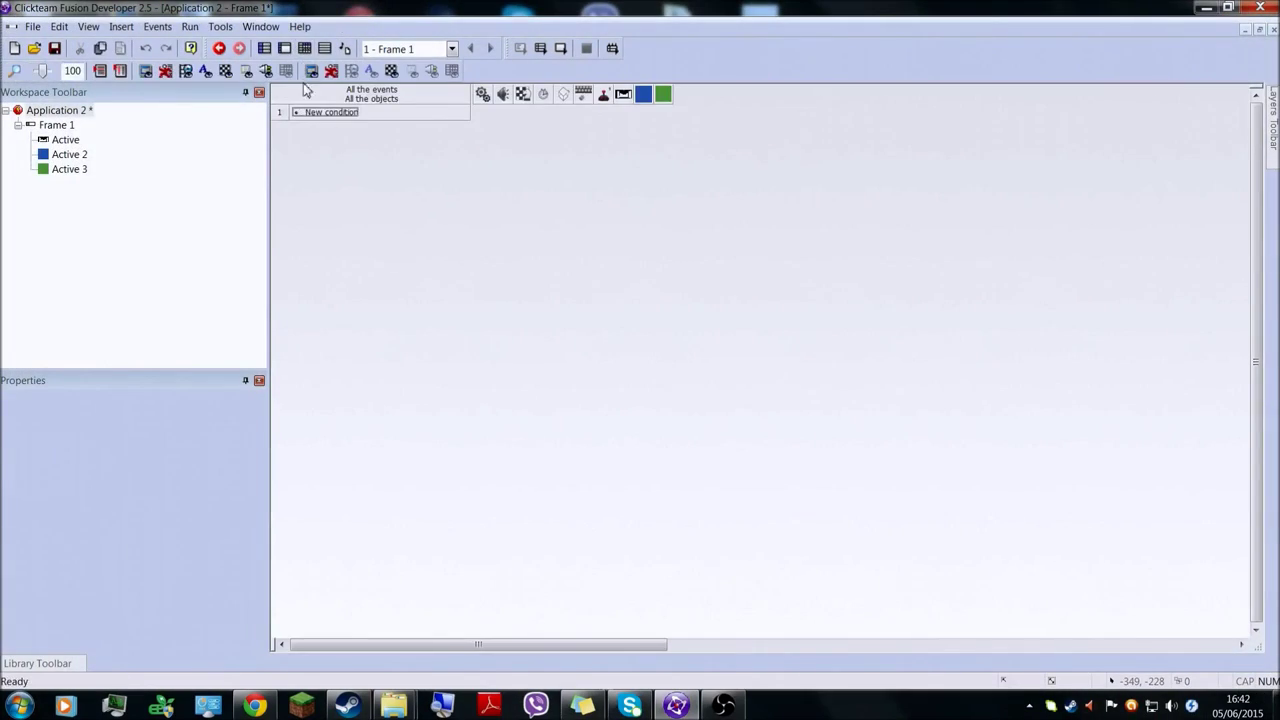
left_click(330, 118)
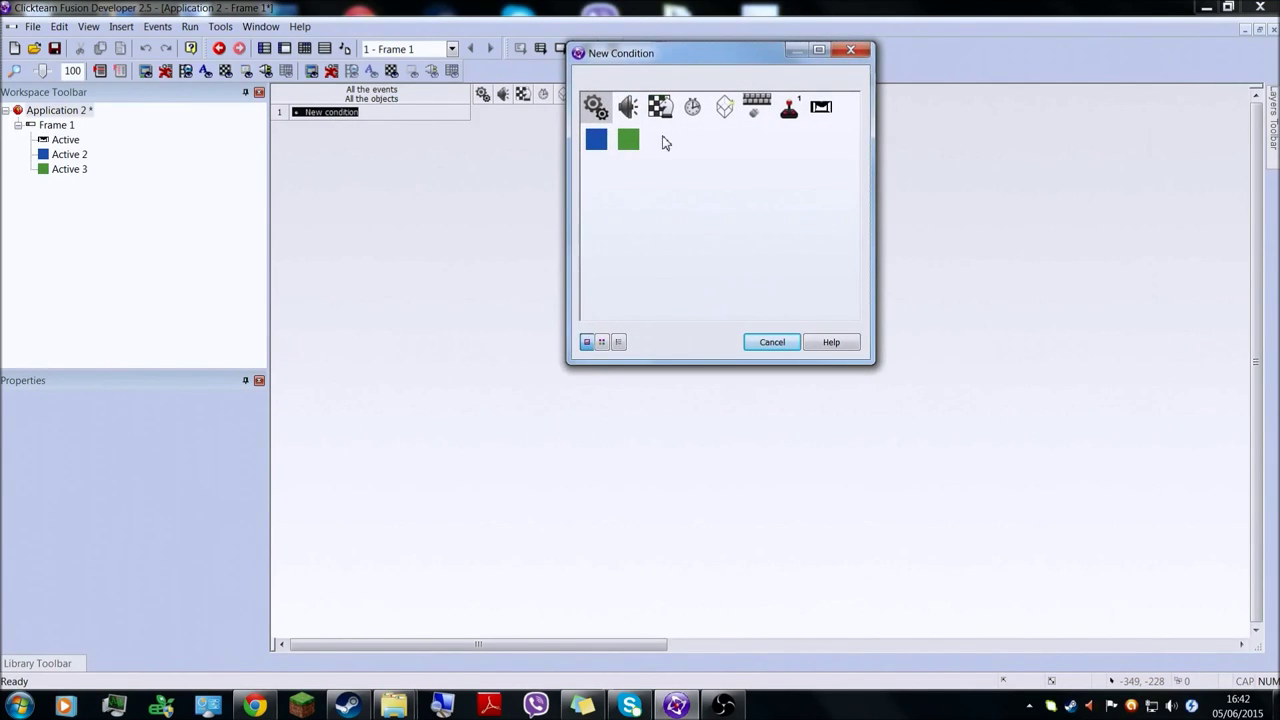
left_click(598, 146)
left_click(692, 106)
left_click(628, 106)
left_click(652, 110)
left_click(596, 108)
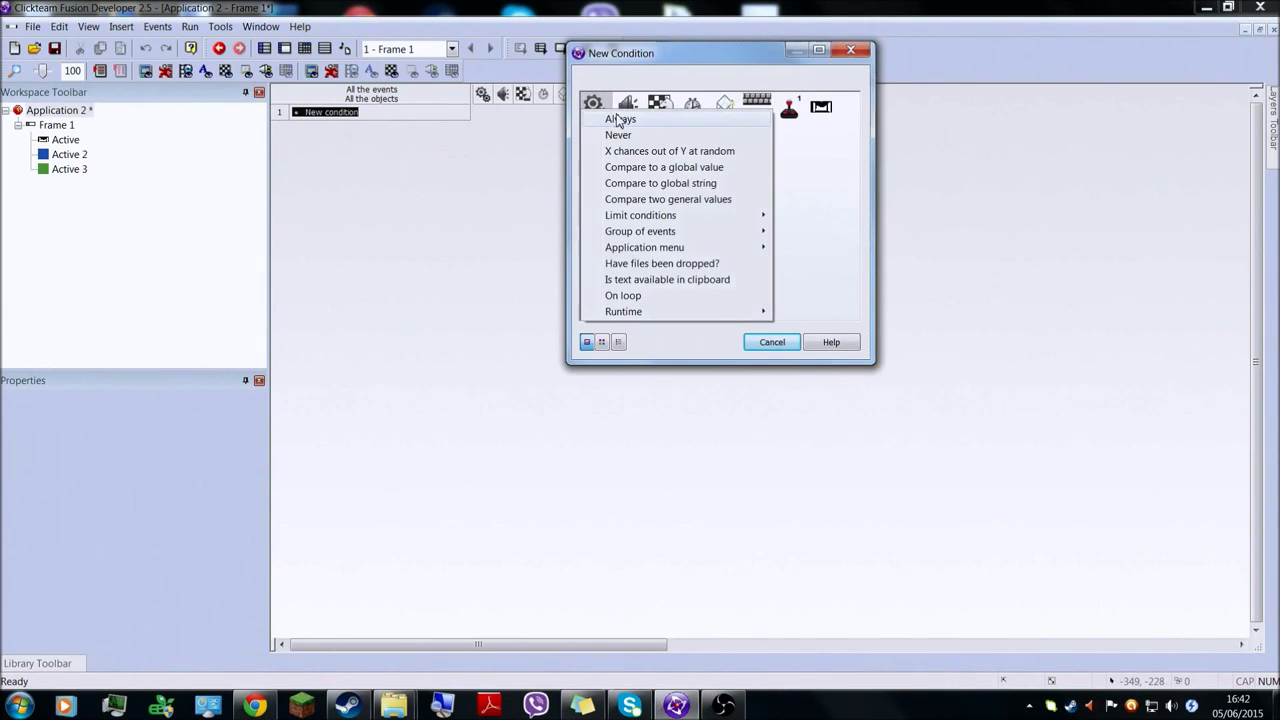
left_click(620, 119)
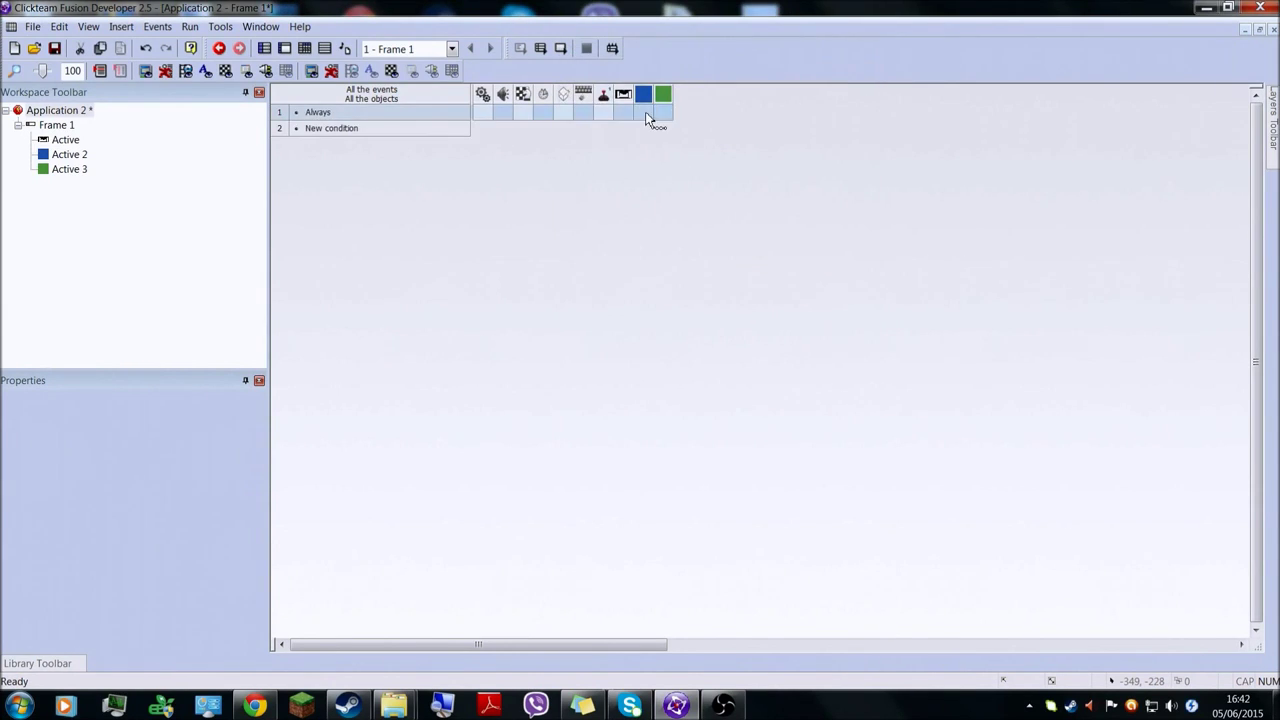
In the Always event, set the X coordinate of Active 2 to XMouse.
left_click(643, 112)
mouse_move(786, 141)
left_click(826, 176)
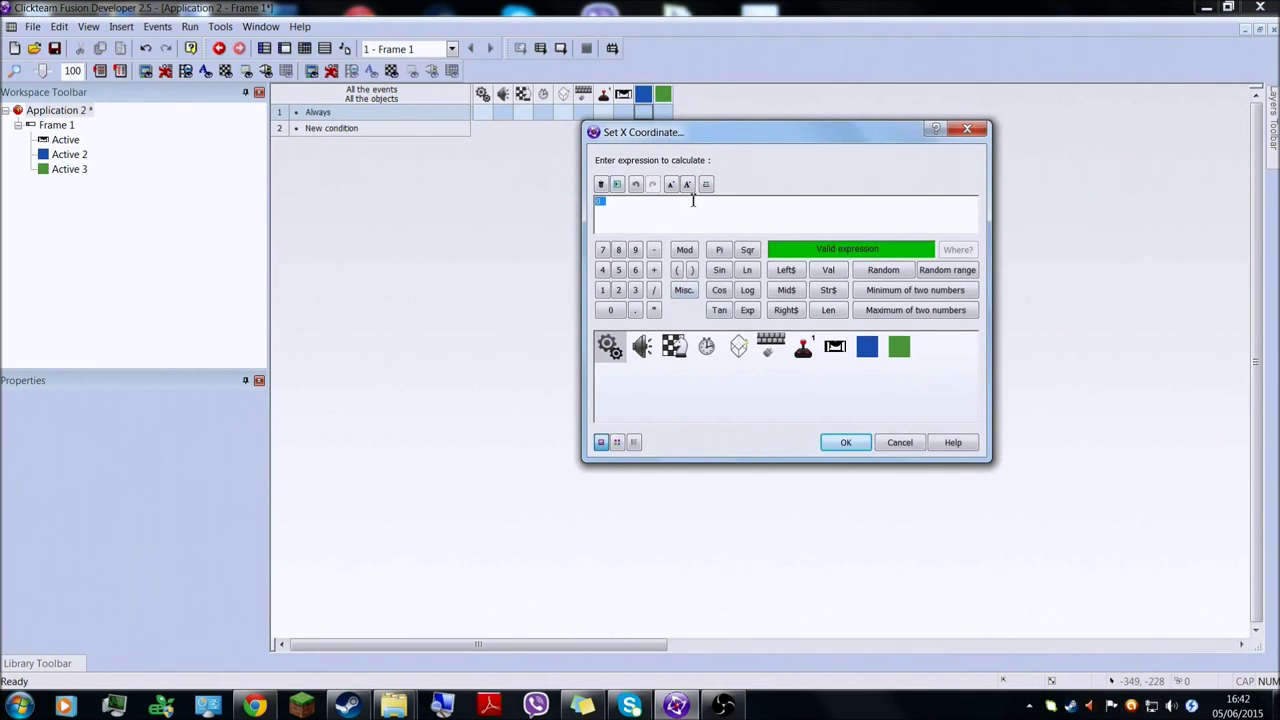
type("x2")
type("ouse")
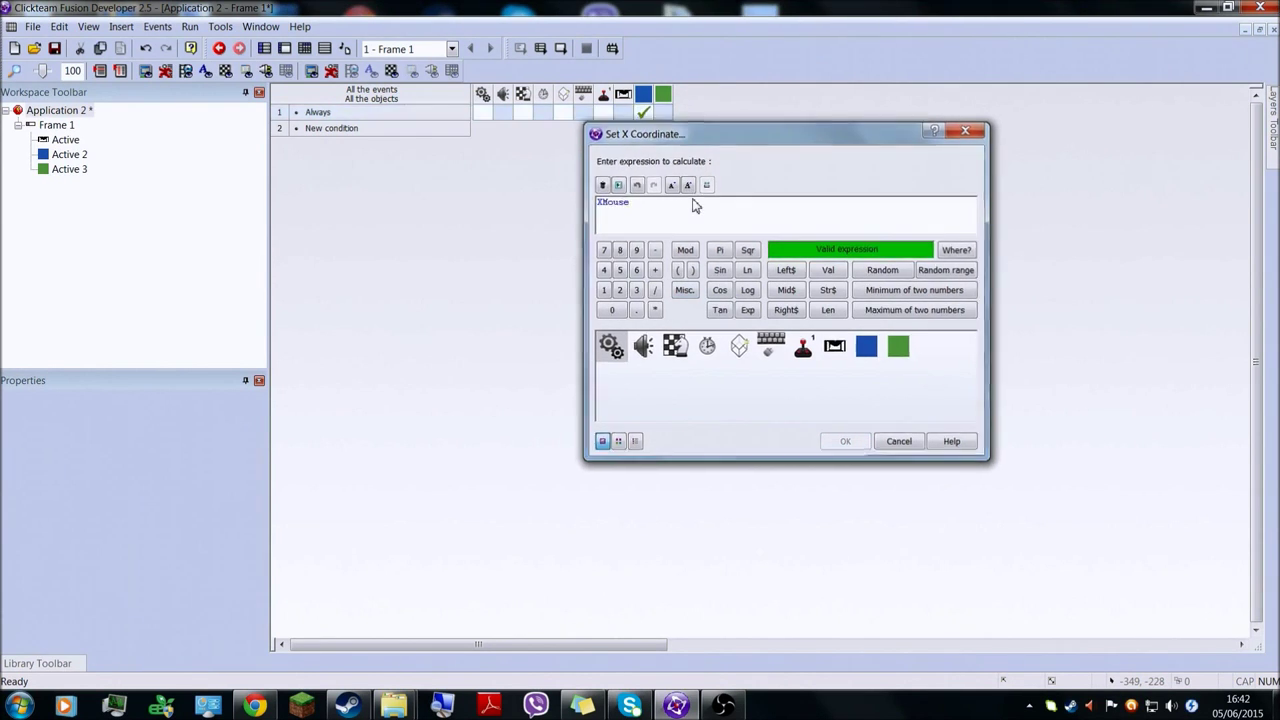
key("Return")
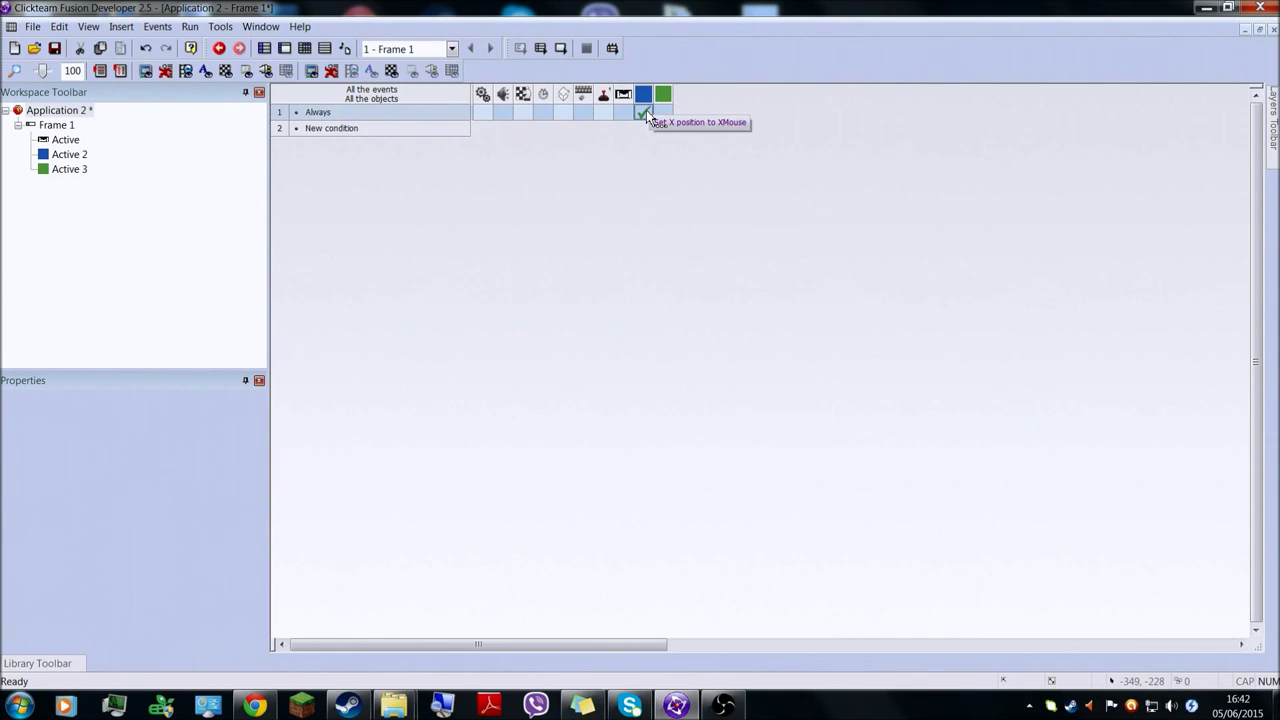
In the Always event, set the Y coordinate of Active 2 to YMouse.
right_click(672, 118)
left_click(638, 128)
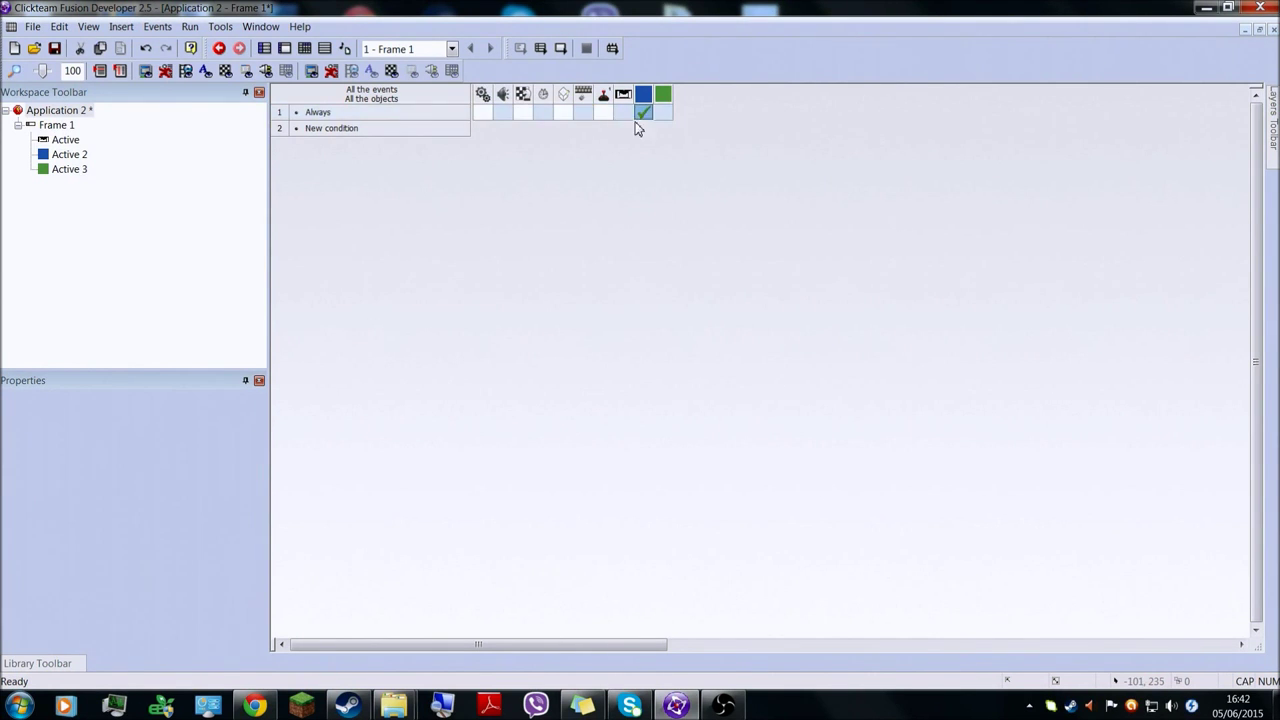
right_click(641, 115)
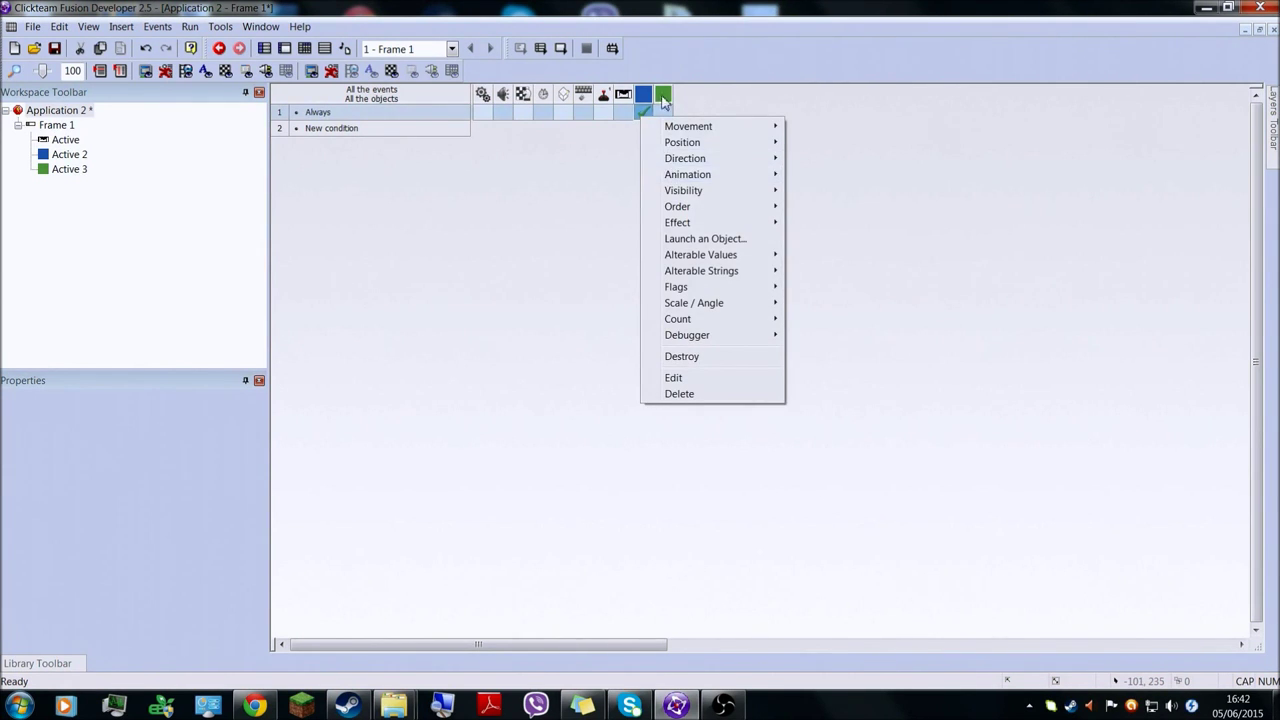
left_click(647, 110)
right_click(647, 113)
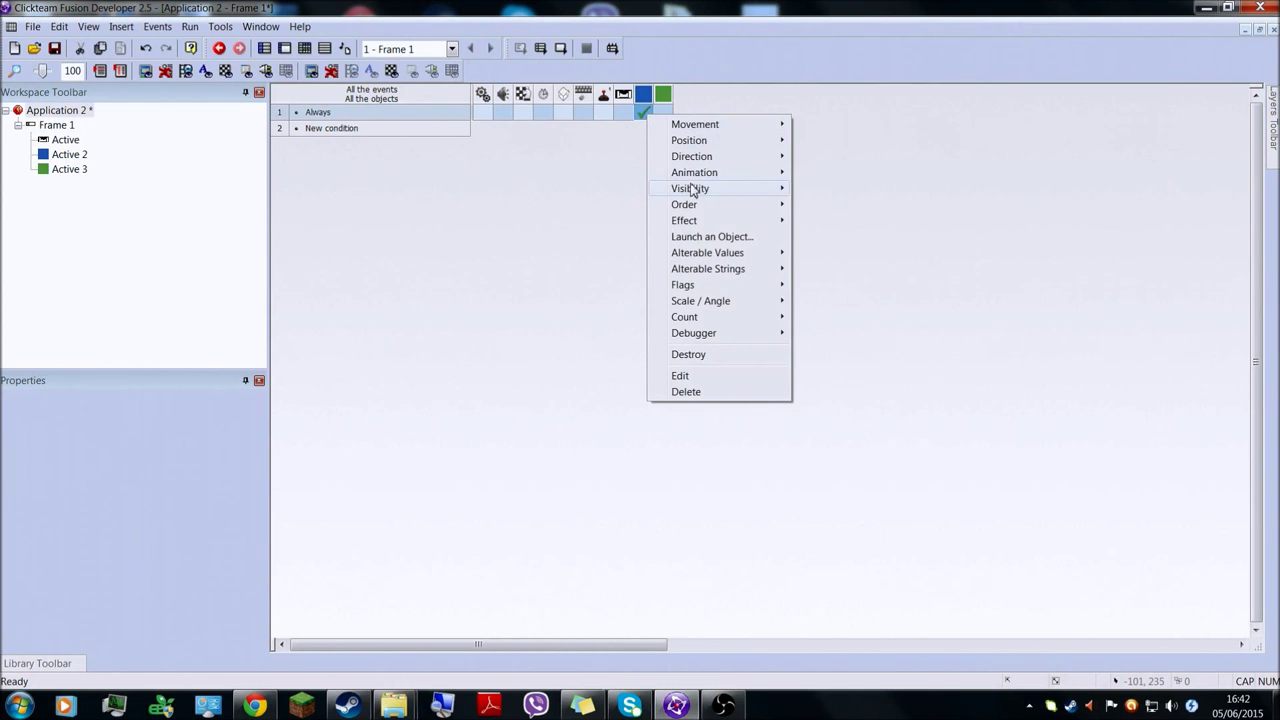
mouse_move(705, 149)
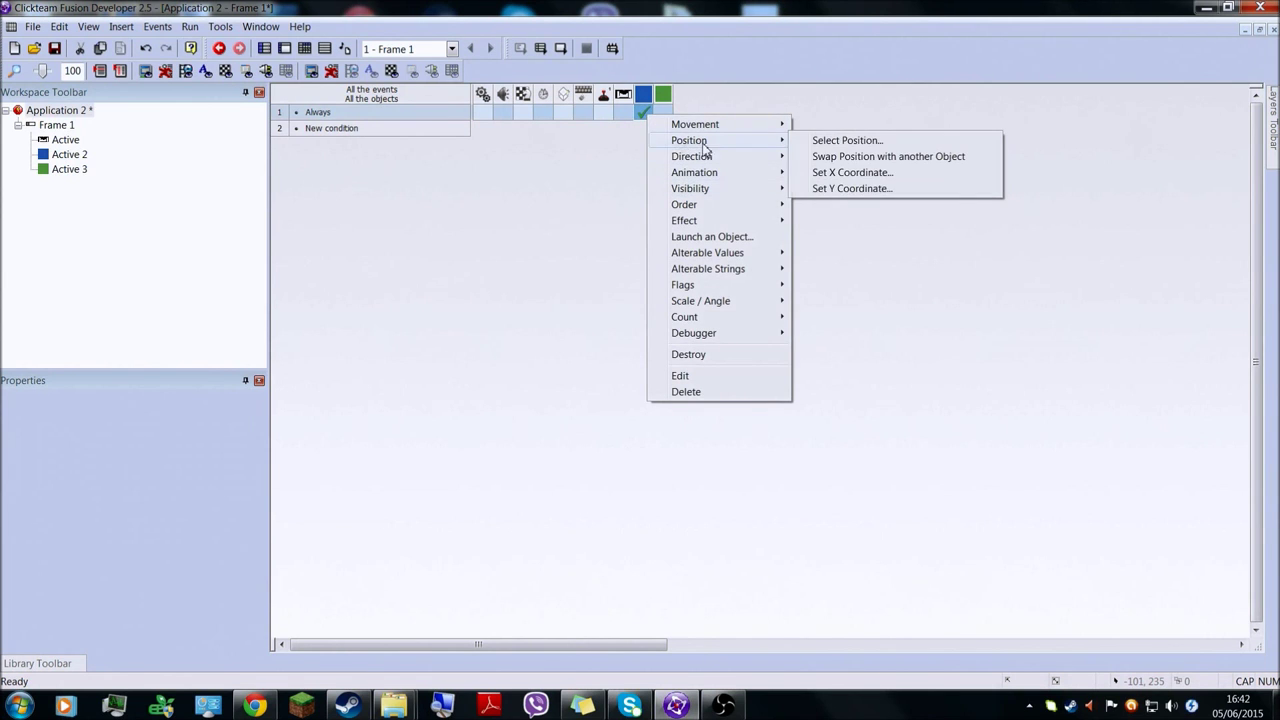
left_click(835, 188)
type("YMouse")
key("Return")
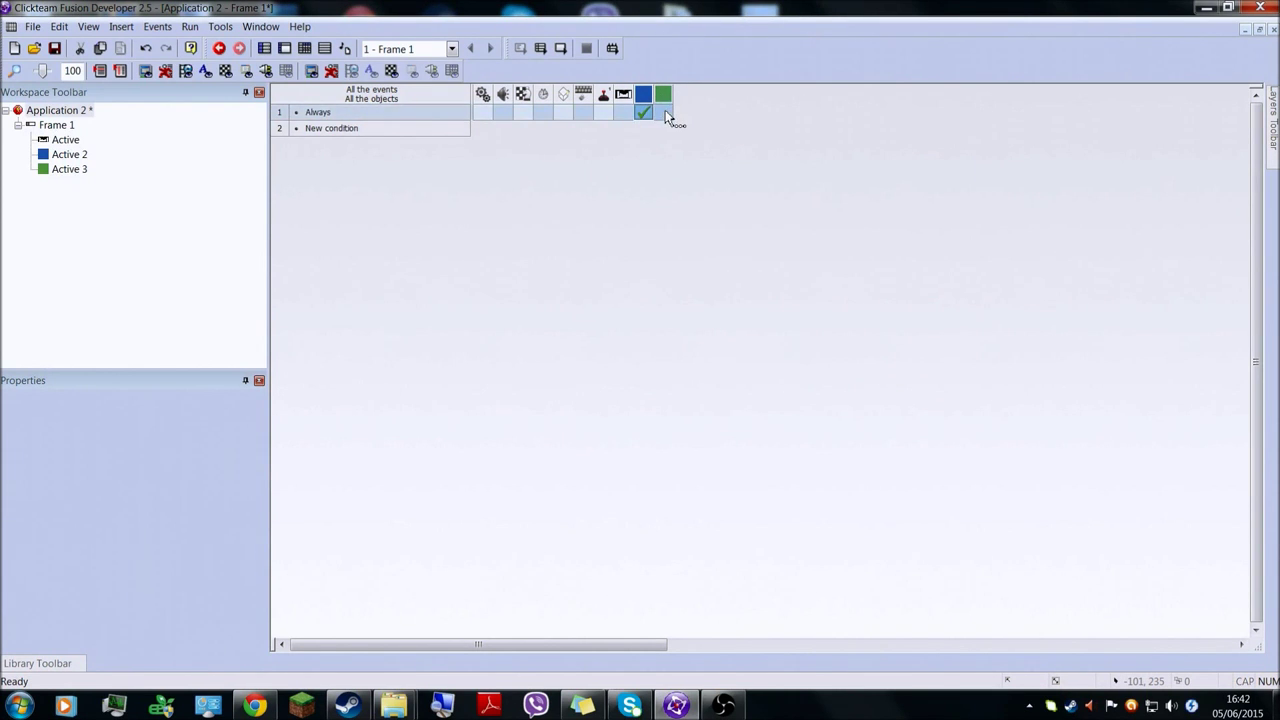
Set the movement type of Active 3 to Bouncing Ball.
left_click(82, 169)
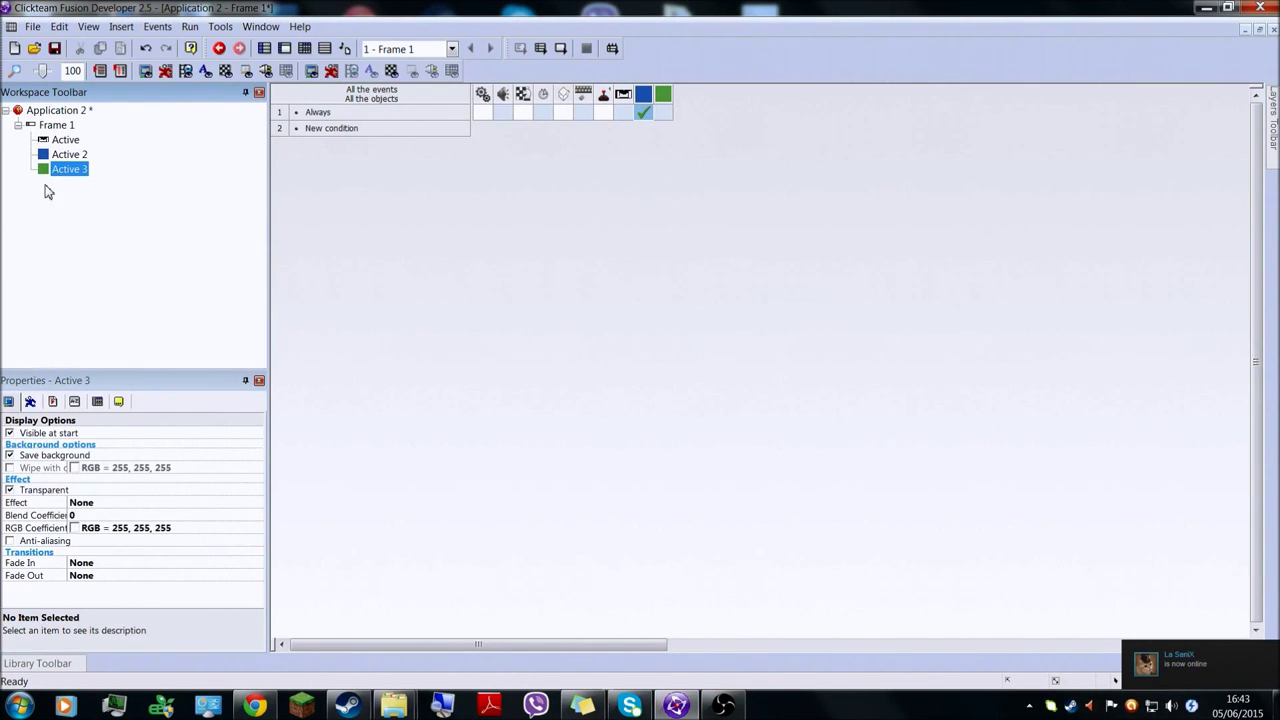
left_click(31, 402)
left_click(90, 452)
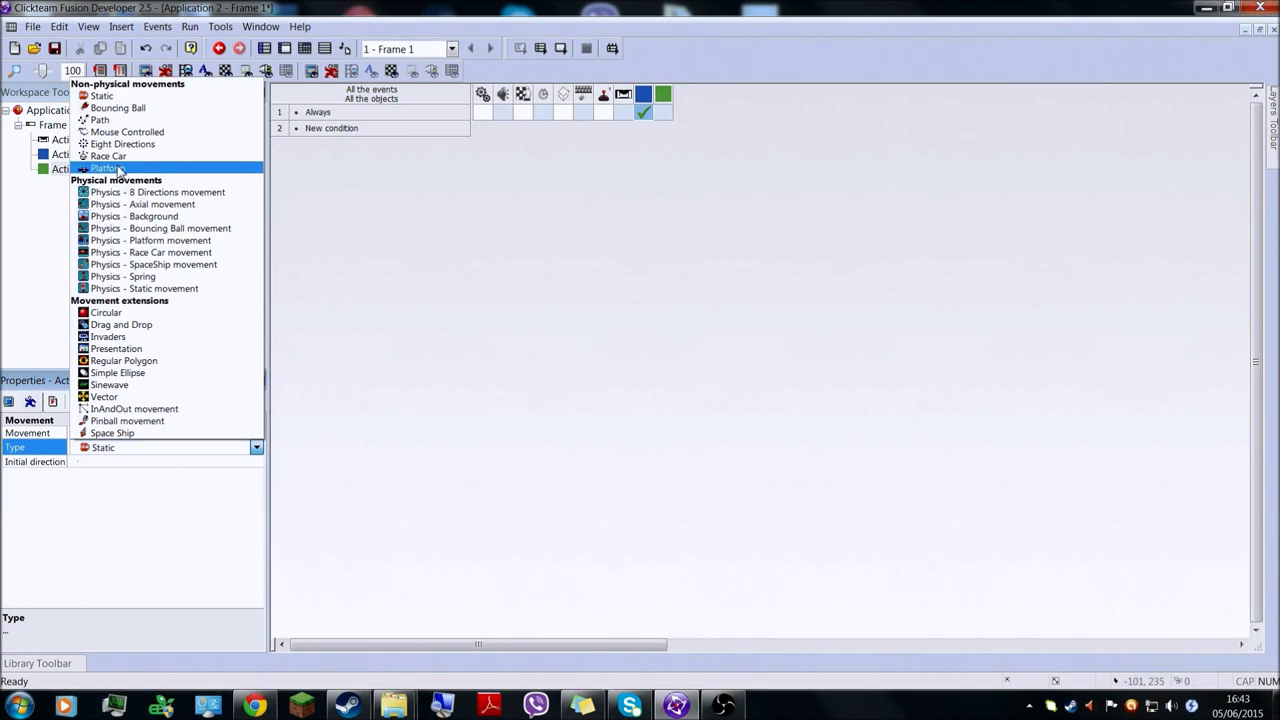
left_click(94, 110)
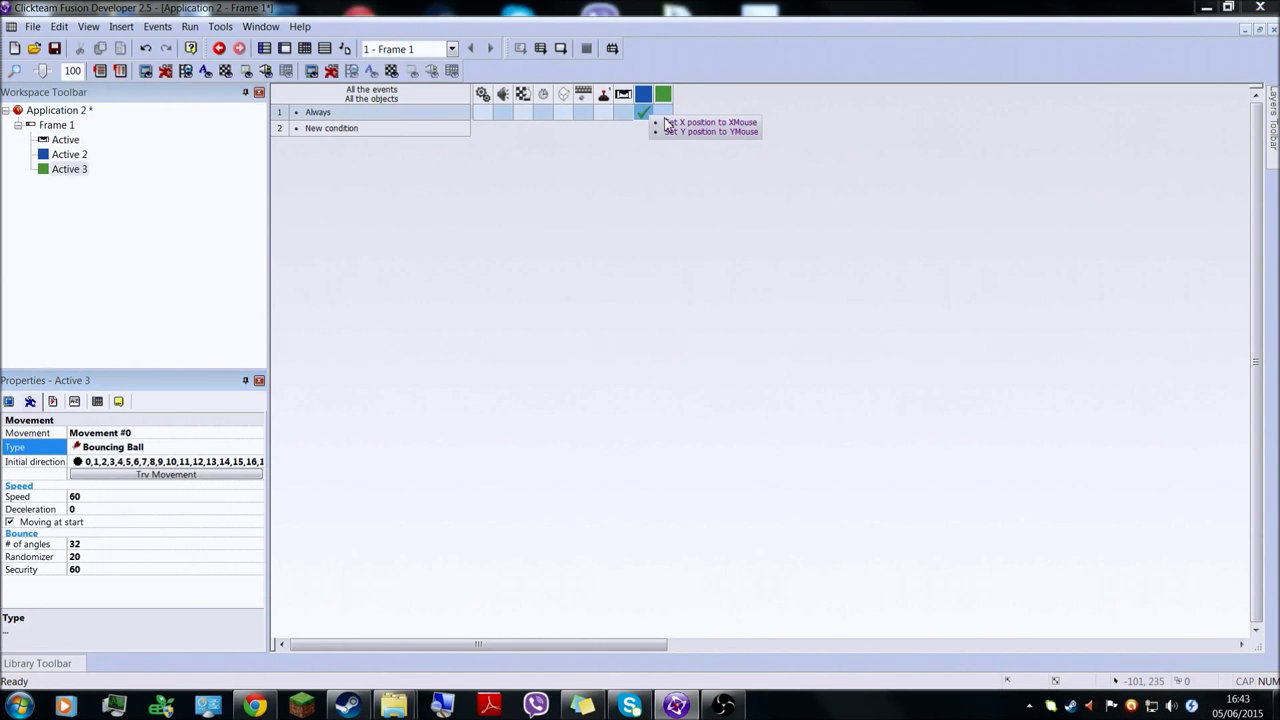
left_click(664, 112)
mouse_move(740, 147)
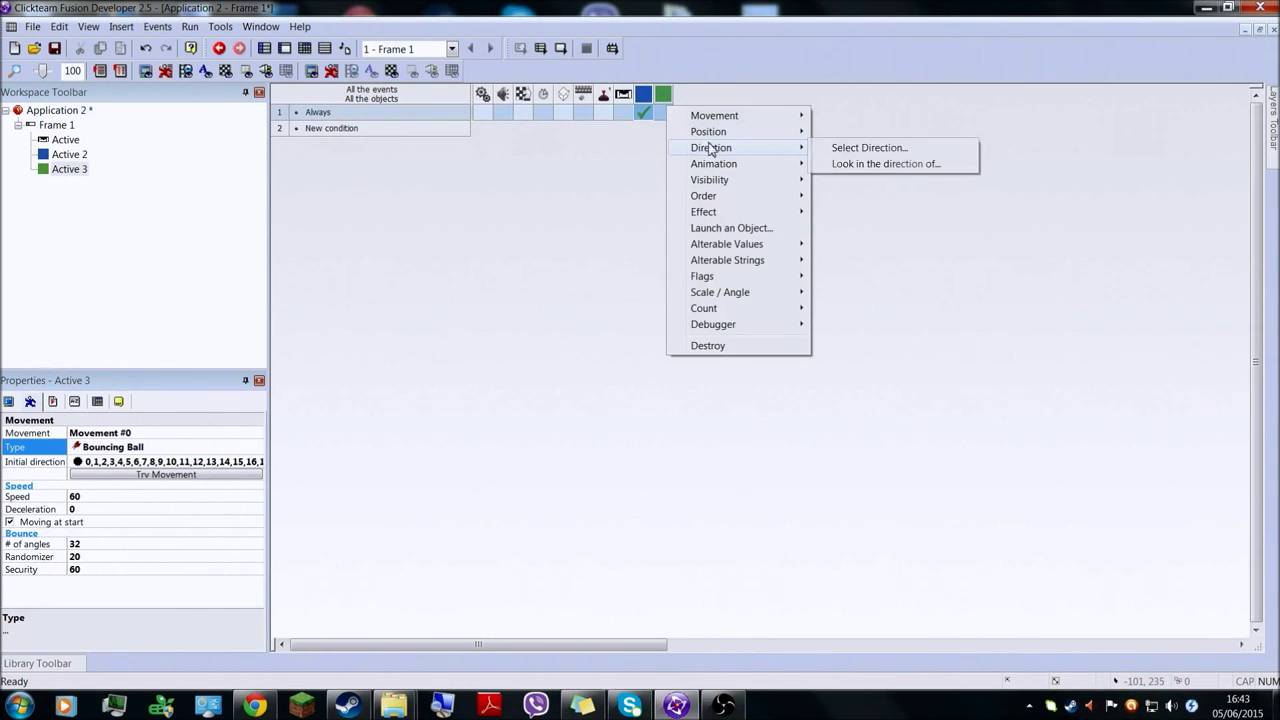
left_click(858, 147)
left_click(686, 331)
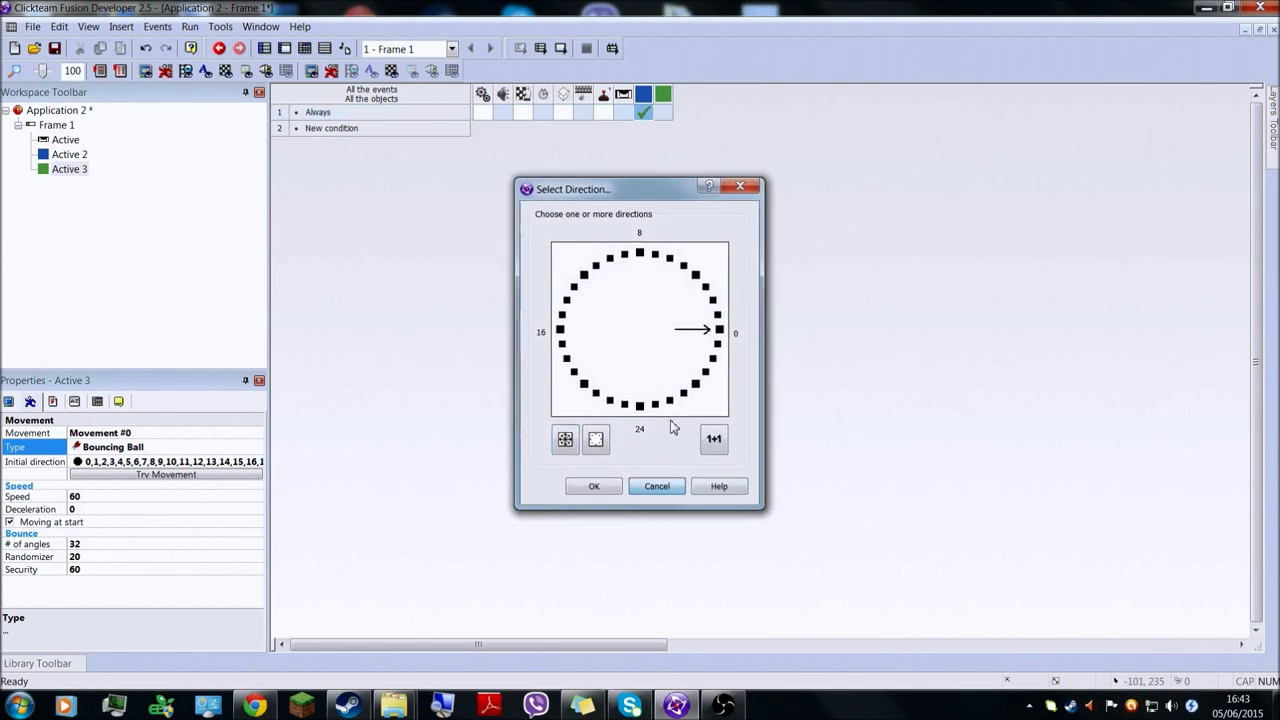
left_click(591, 486)
In the Always event, make Active 3 look in the direction of Active 2 at relative position 0, 0, and test-run the frame.
left_click(667, 117)
mouse_move(710, 151)
left_click(865, 169)
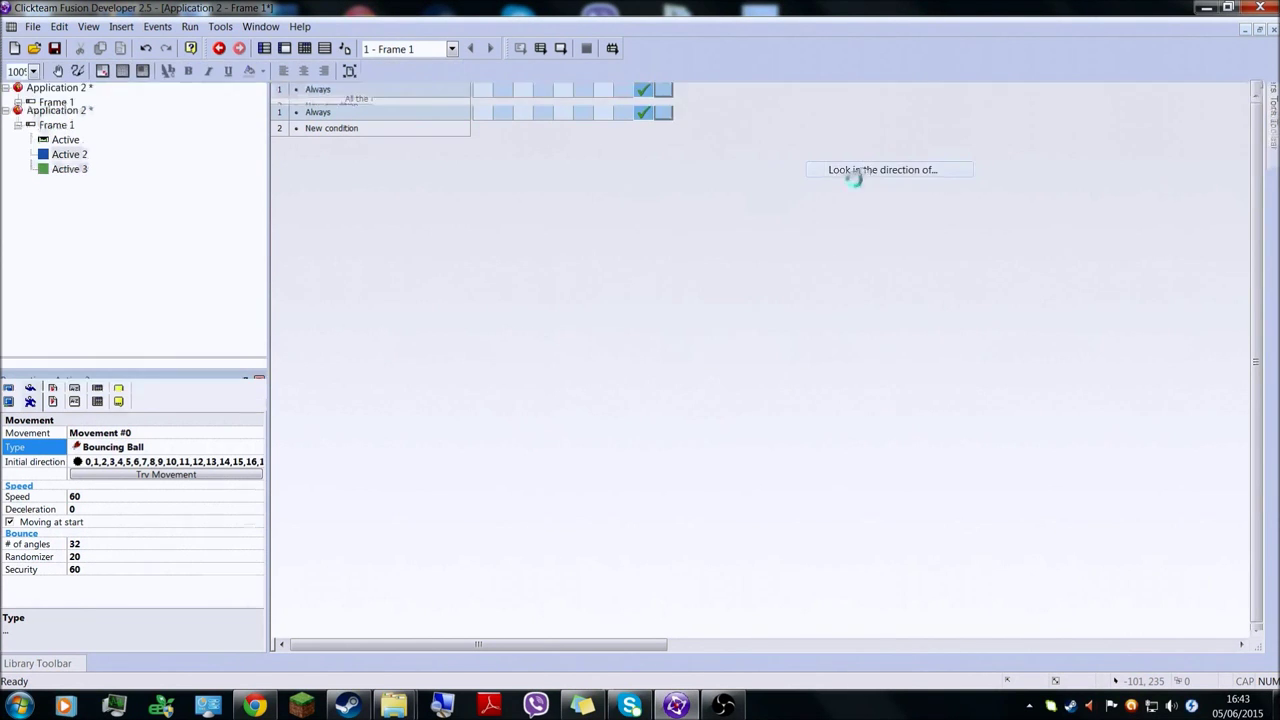
left_click(655, 226)
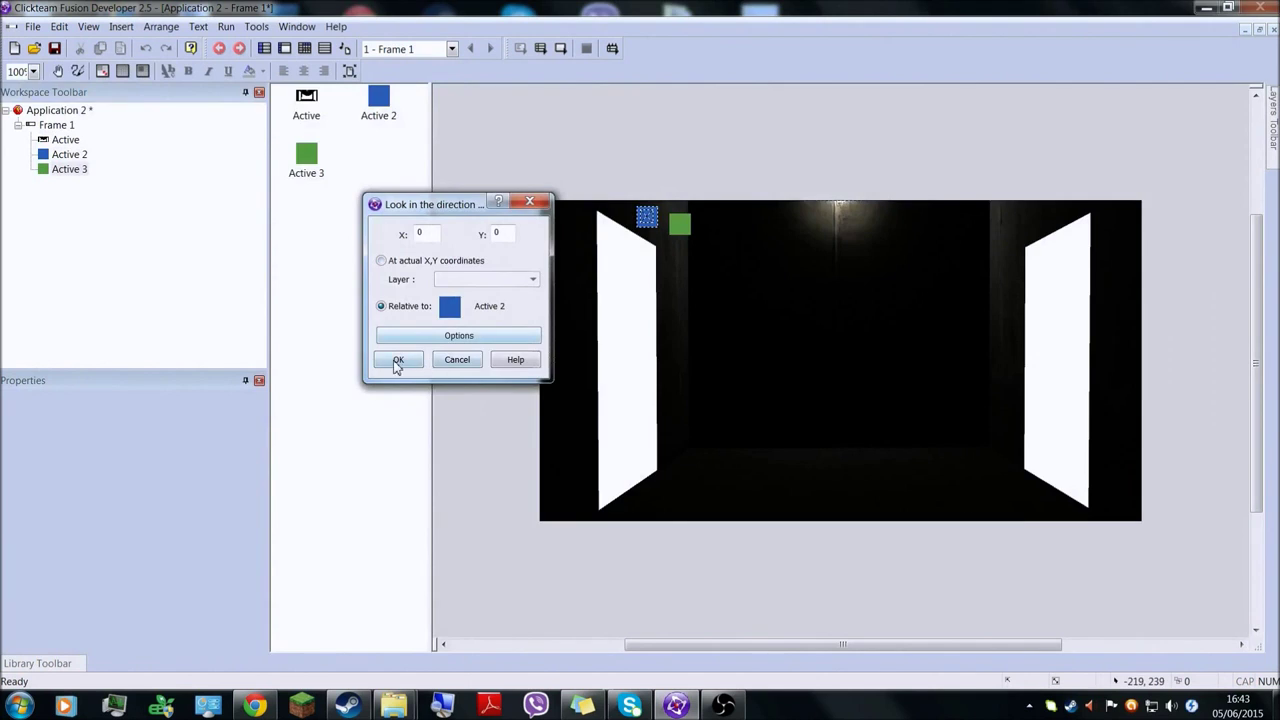
left_click(398, 359)
left_click(561, 48)
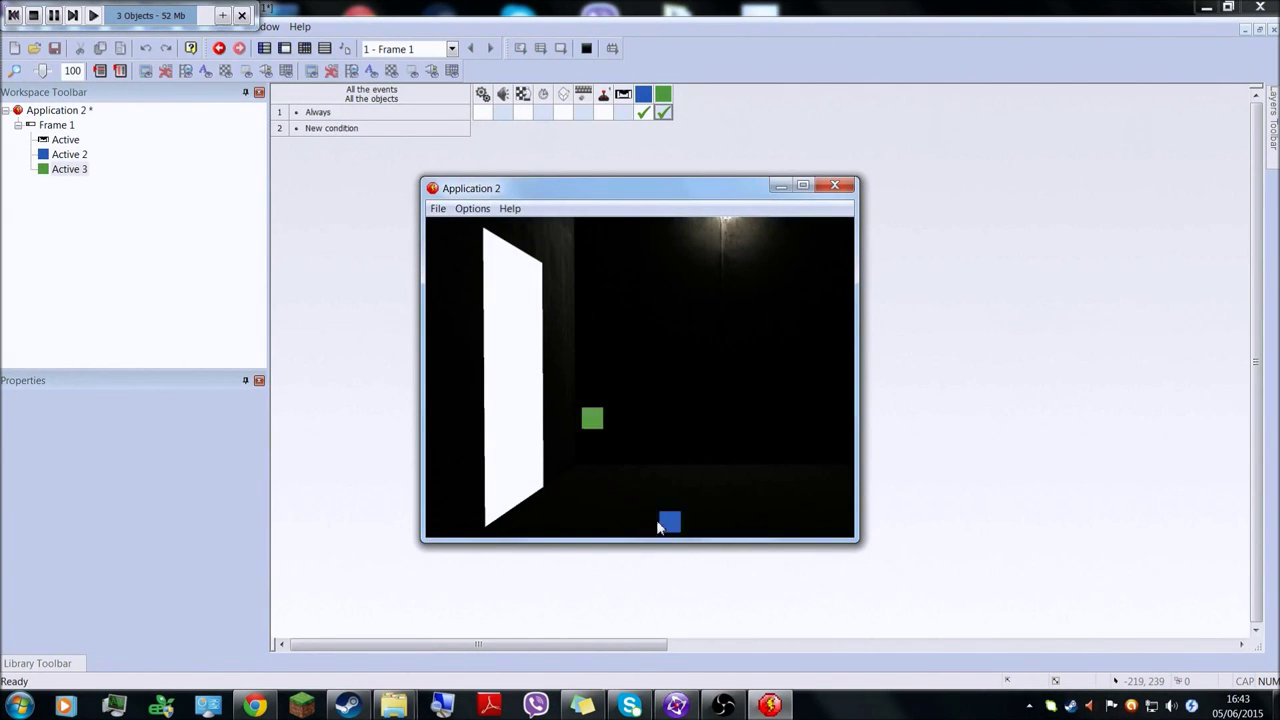
left_click(835, 187)
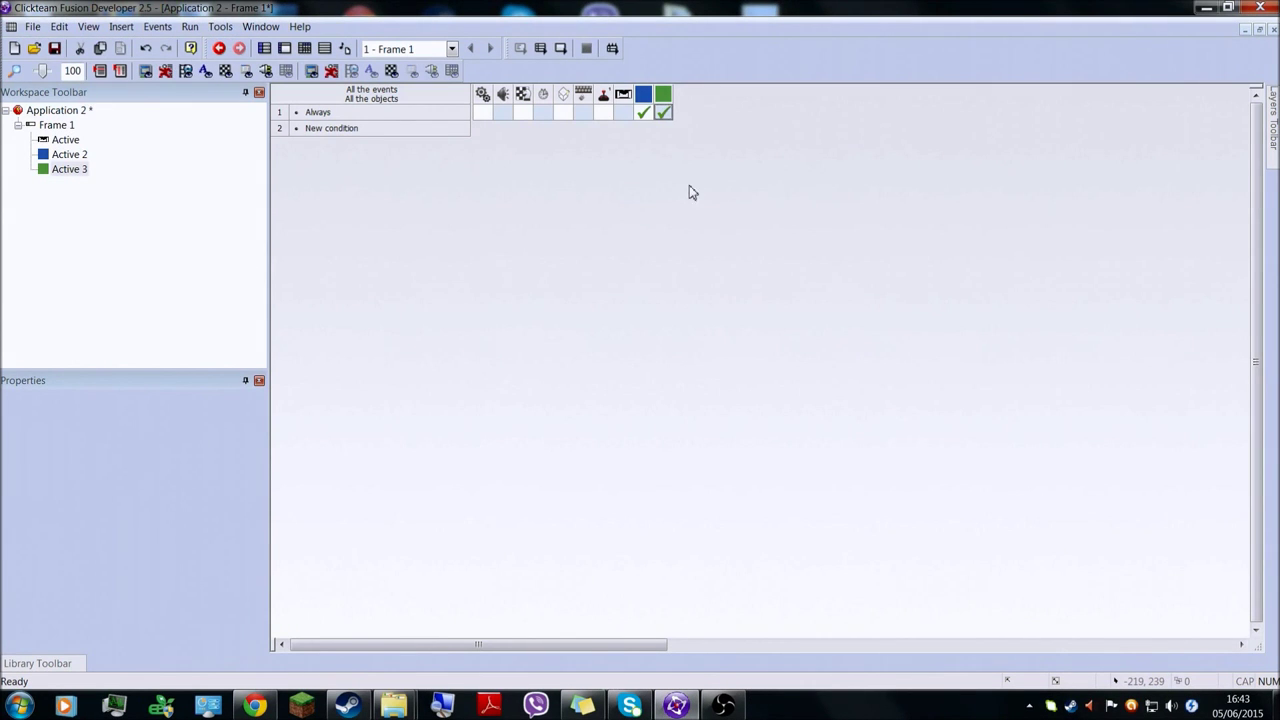
Add a new condition for a collision between Active 2 and Active 3.
double_click(330, 129)
left_click(596, 140)
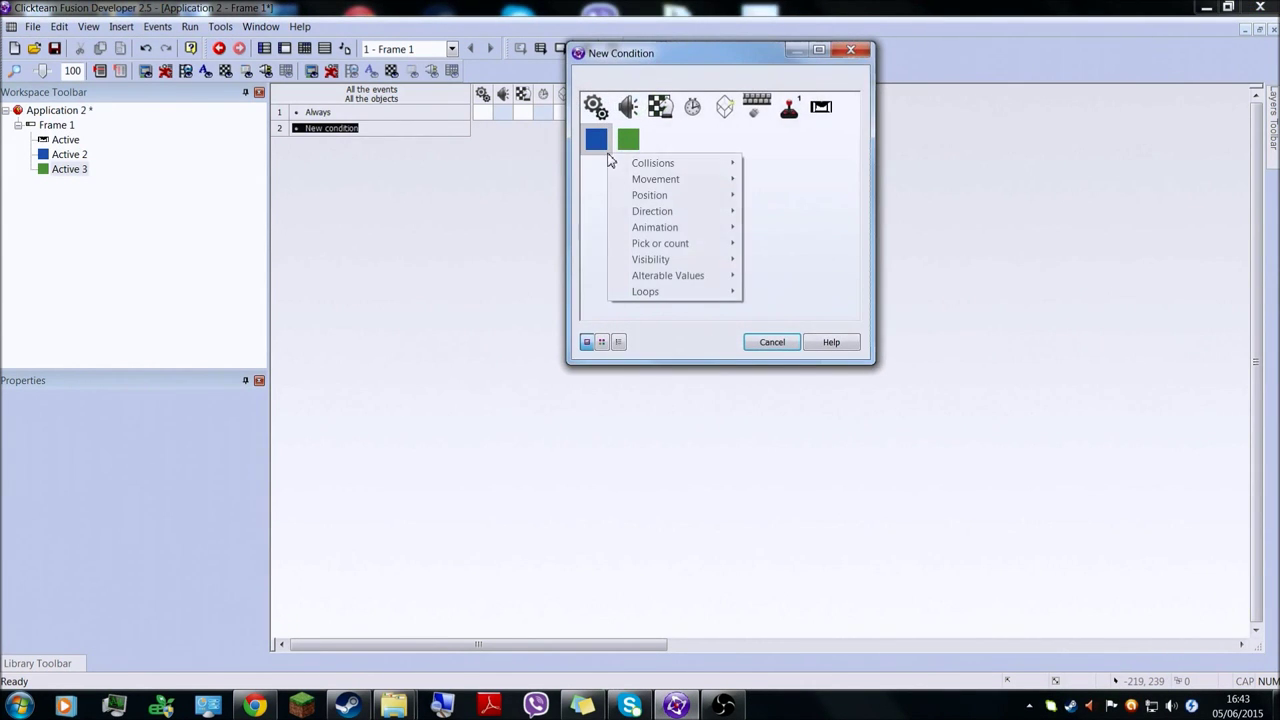
mouse_move(670, 165)
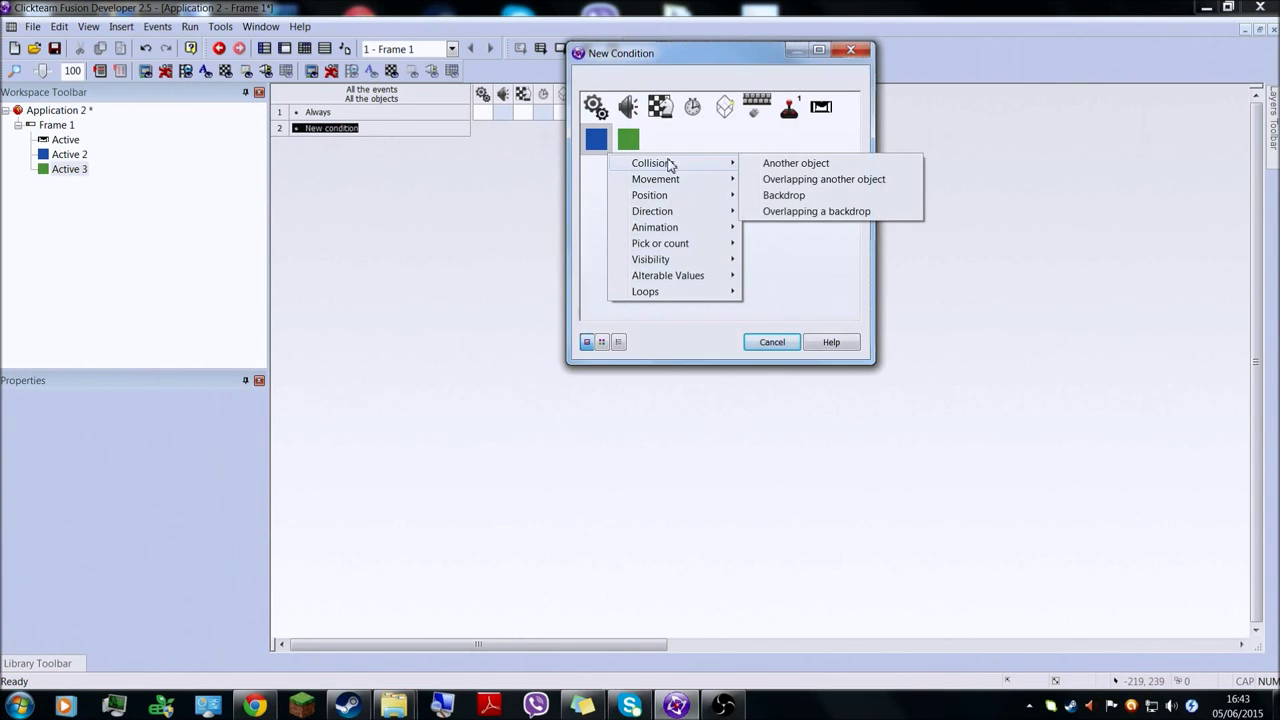
left_click(772, 165)
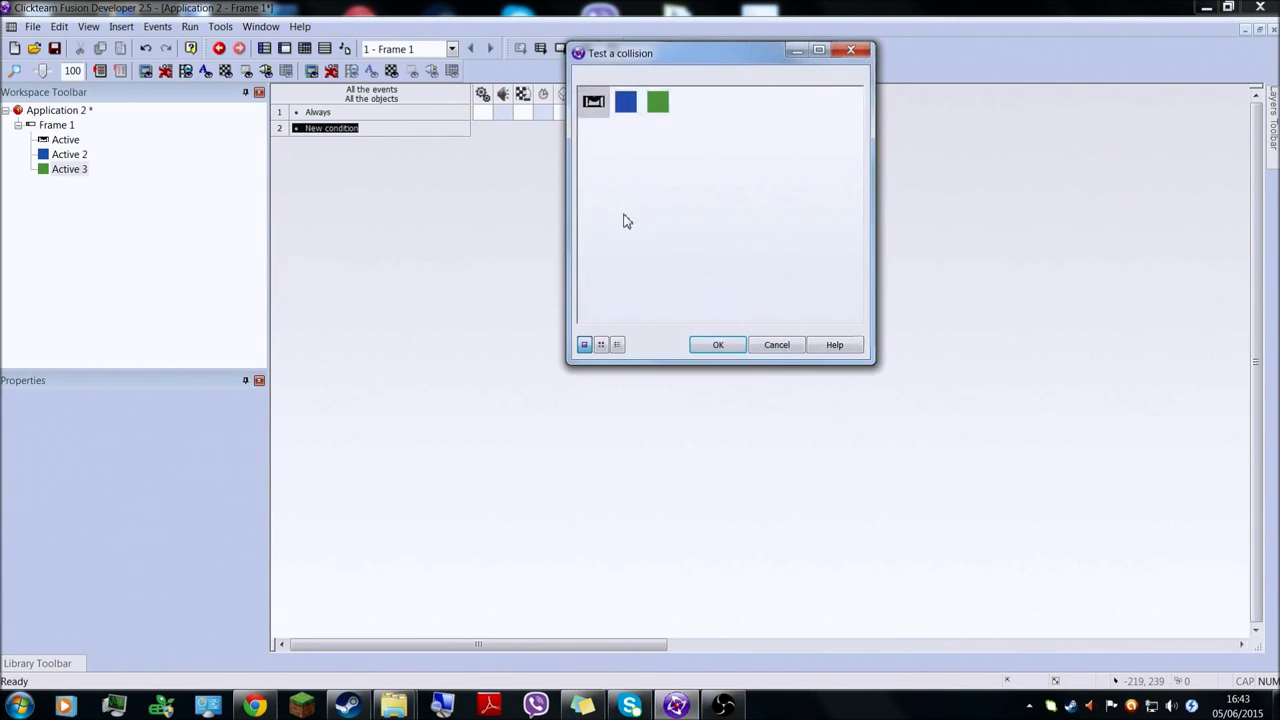
left_click(710, 344)
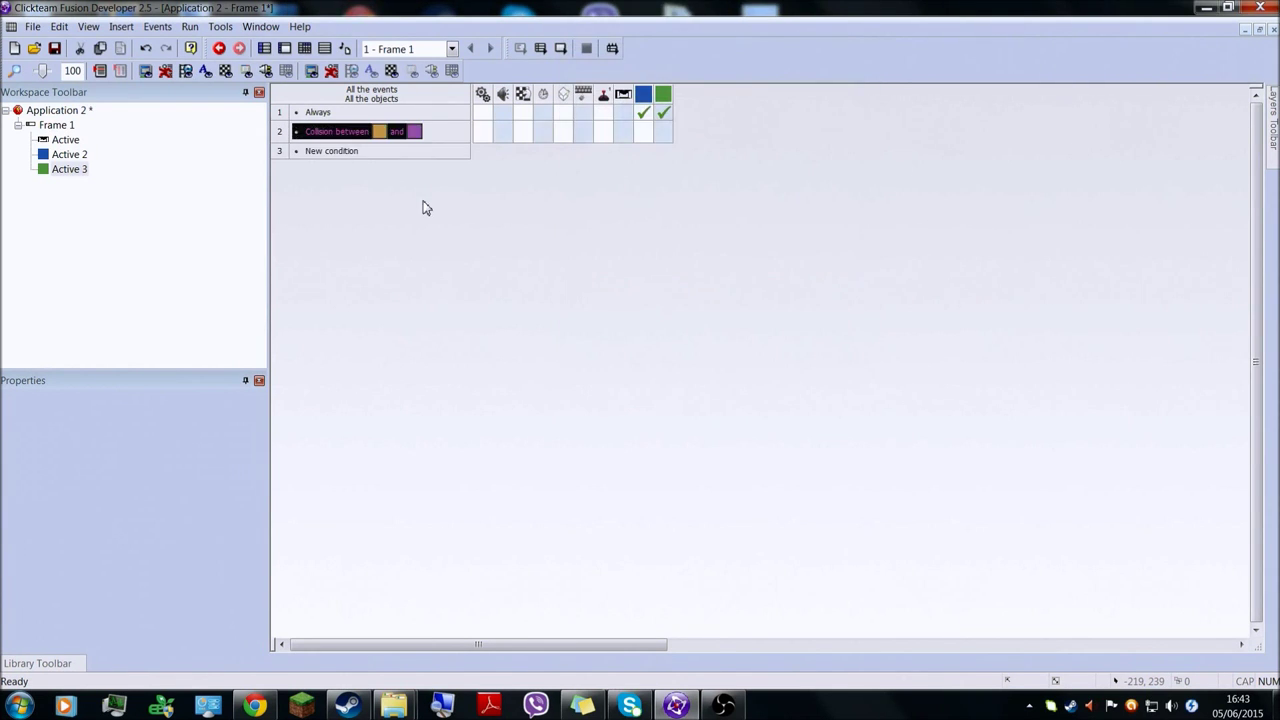
left_click_drag(348, 137, 352, 158, "ctrl")
right_click(350, 157)
left_click(334, 166)
right_click(334, 157)
left_click(296, 164)
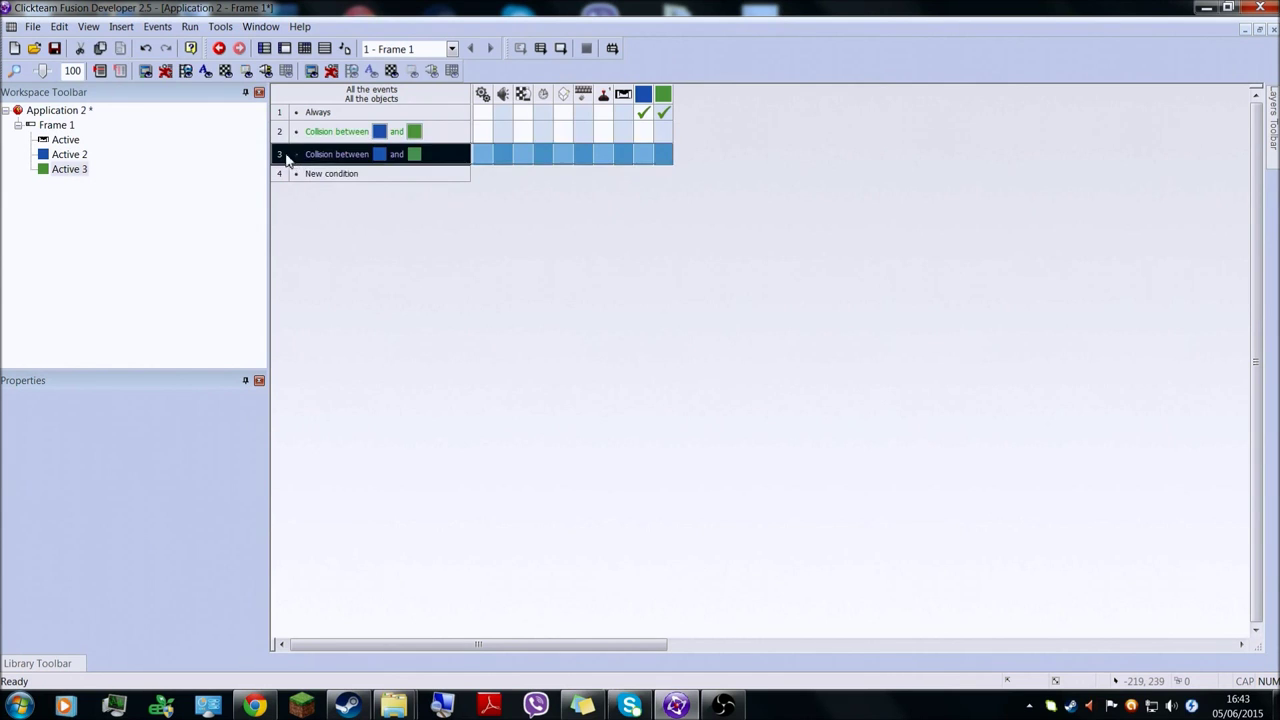
right_click(288, 156)
left_click(325, 265)
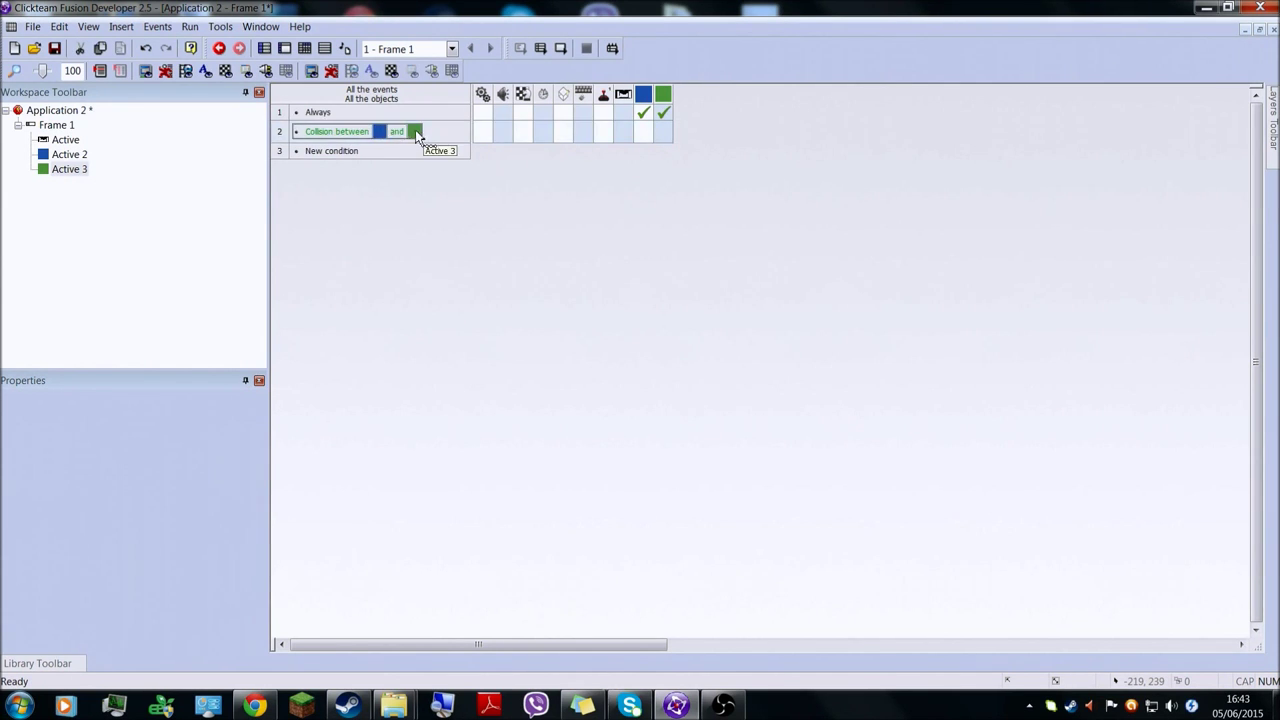
In the collision event, stop the movement of Active 3.
left_click(668, 135)
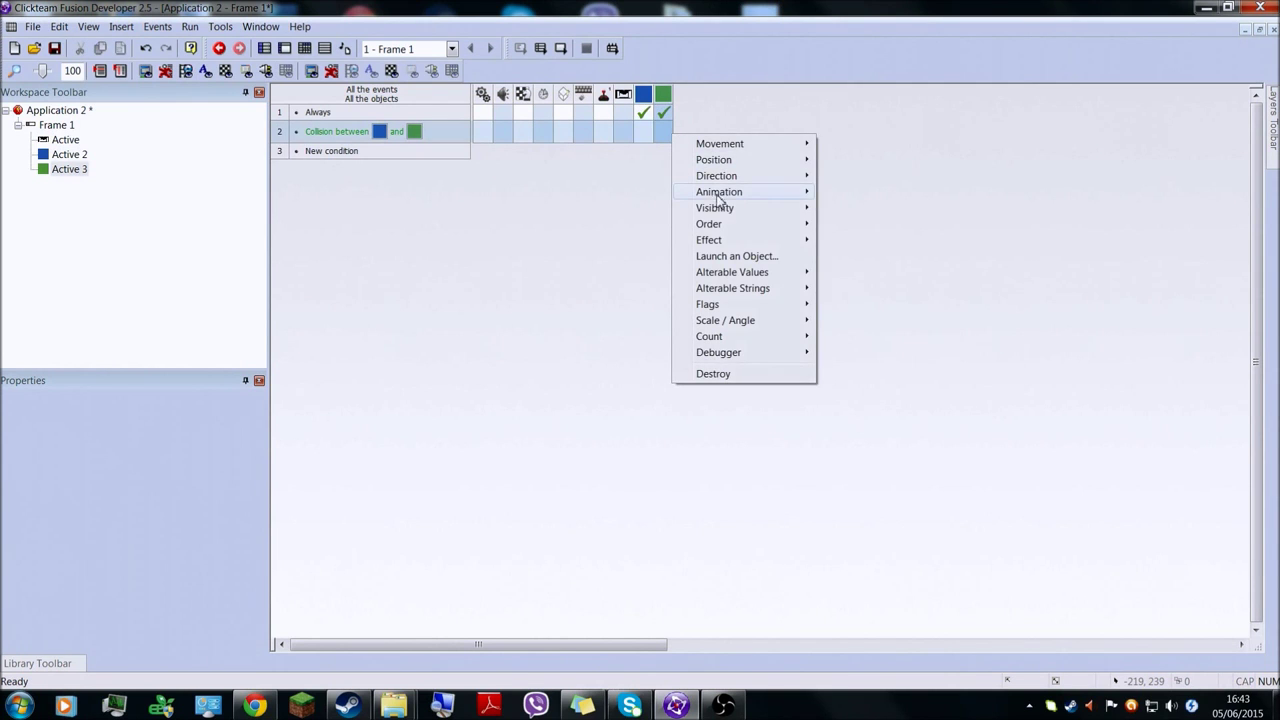
mouse_move(750, 160)
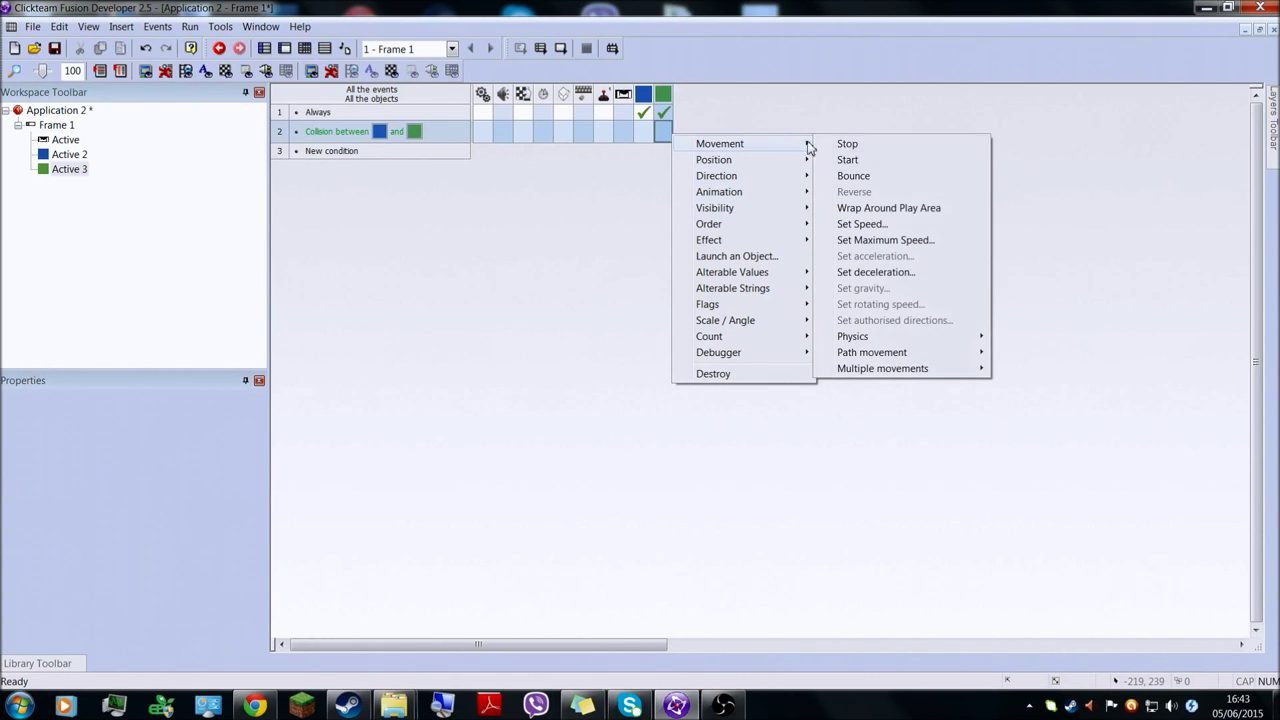
left_click(842, 146)
left_click(331, 133)
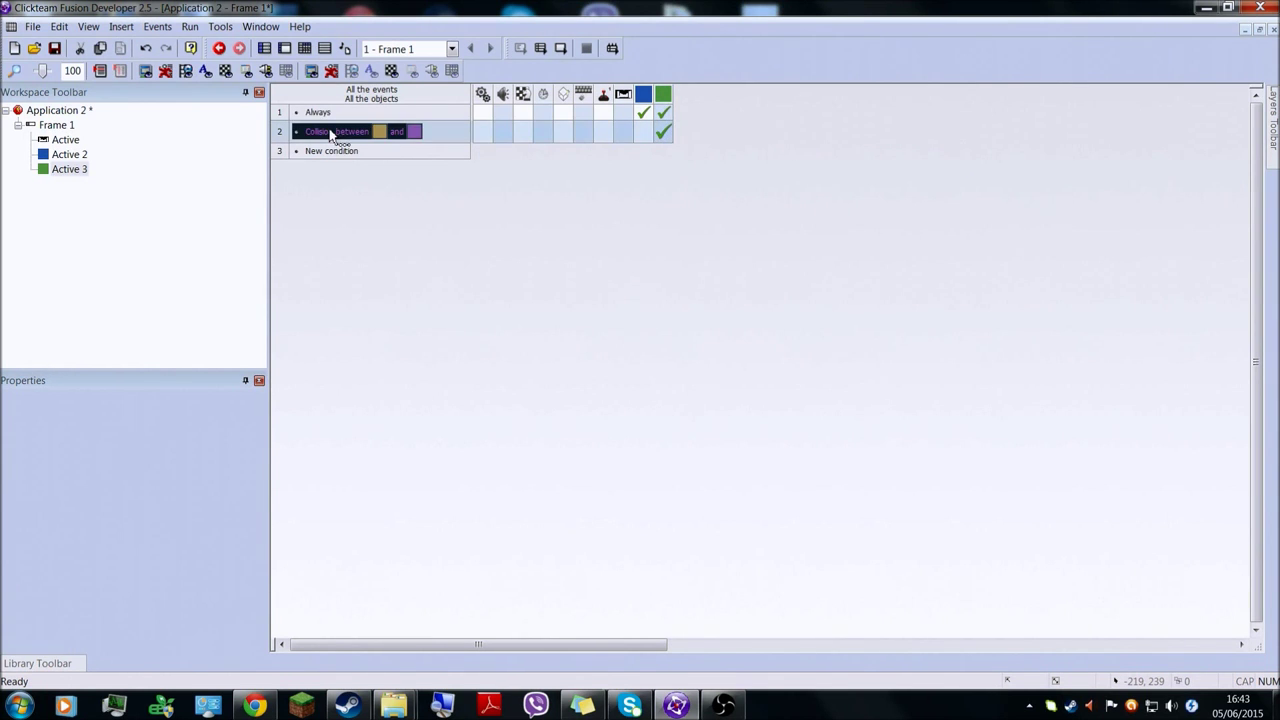
Add a new condition for Active 2 overlapping Active 3 and negate it.
left_click(334, 150)
right_click(596, 140)
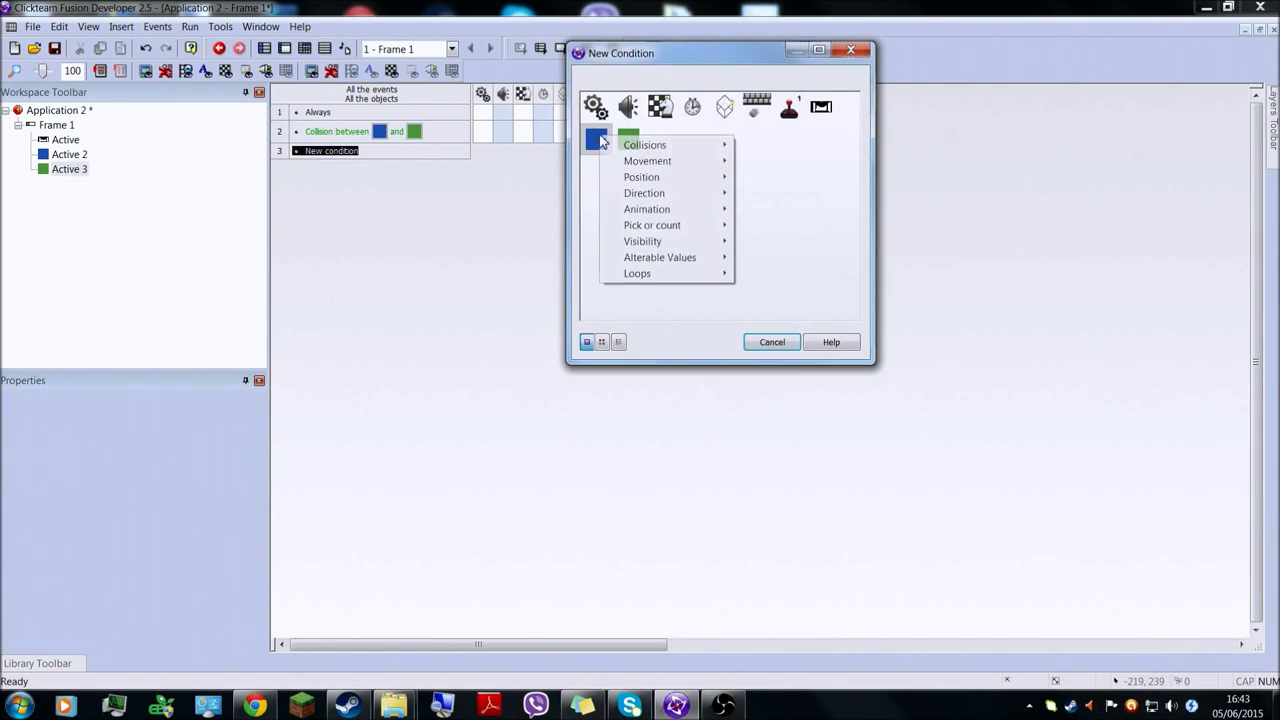
mouse_move(632, 150)
left_click(858, 162)
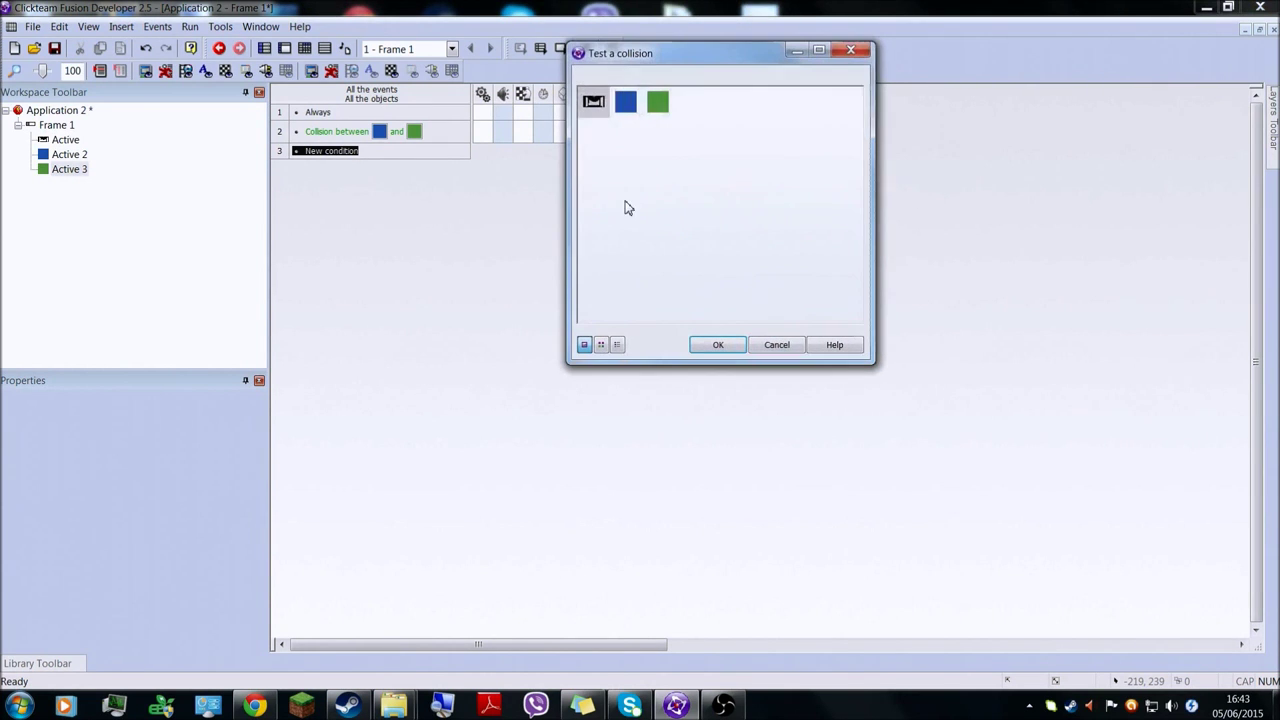
left_click(657, 101)
left_click(717, 345)
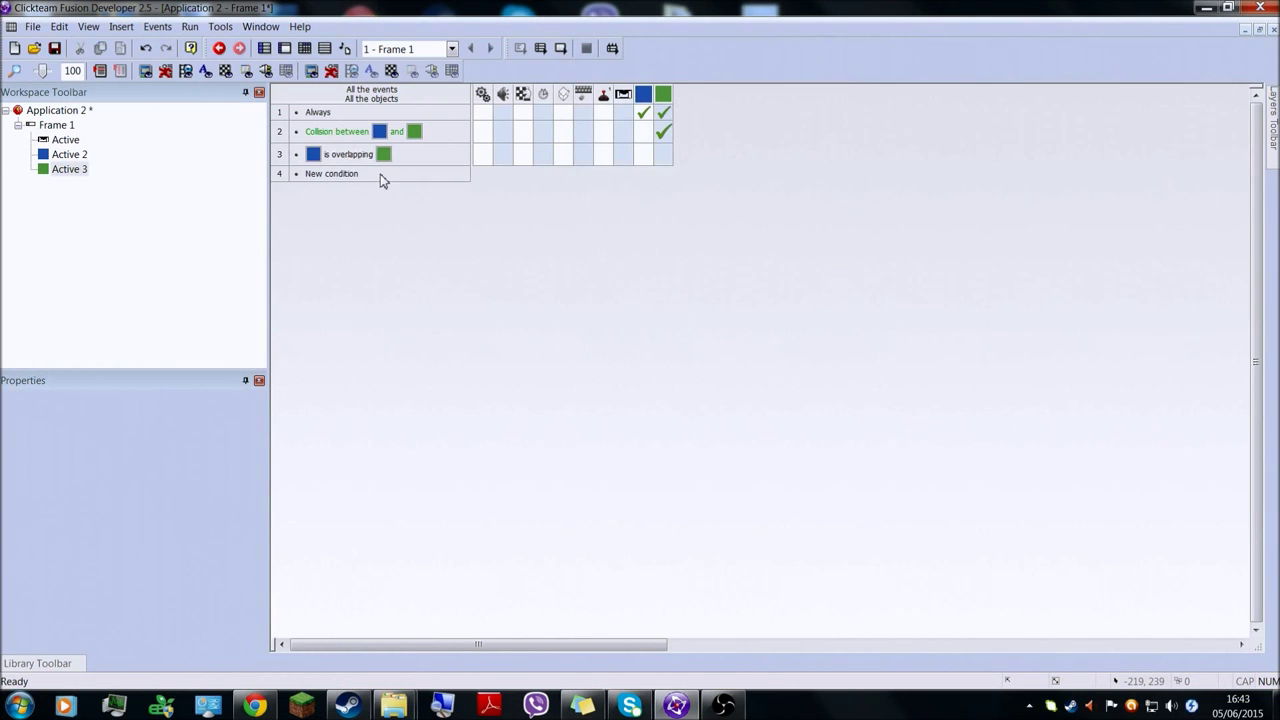
left_click(358, 153)
right_click(358, 153)
left_click(397, 207)
Replace the collision condition in event 2 with Active 2 overlapping Active 3.
left_click(344, 136)
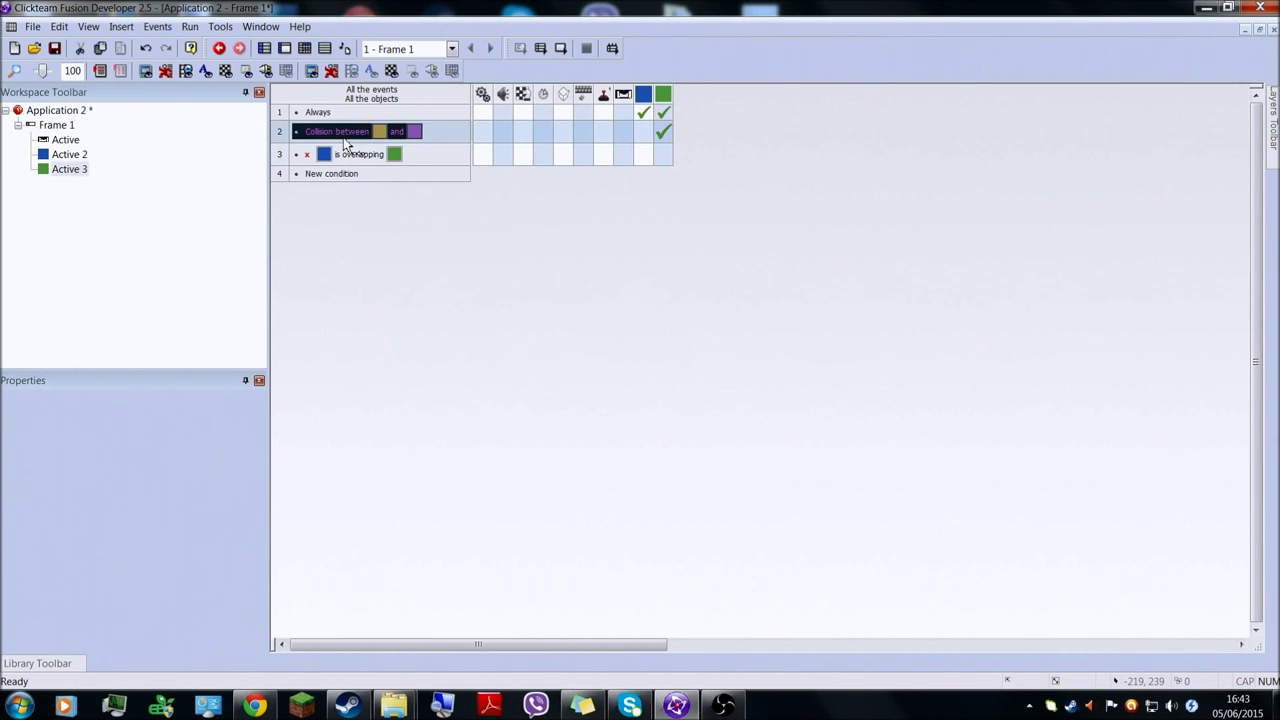
right_click(344, 136)
left_click(377, 164)
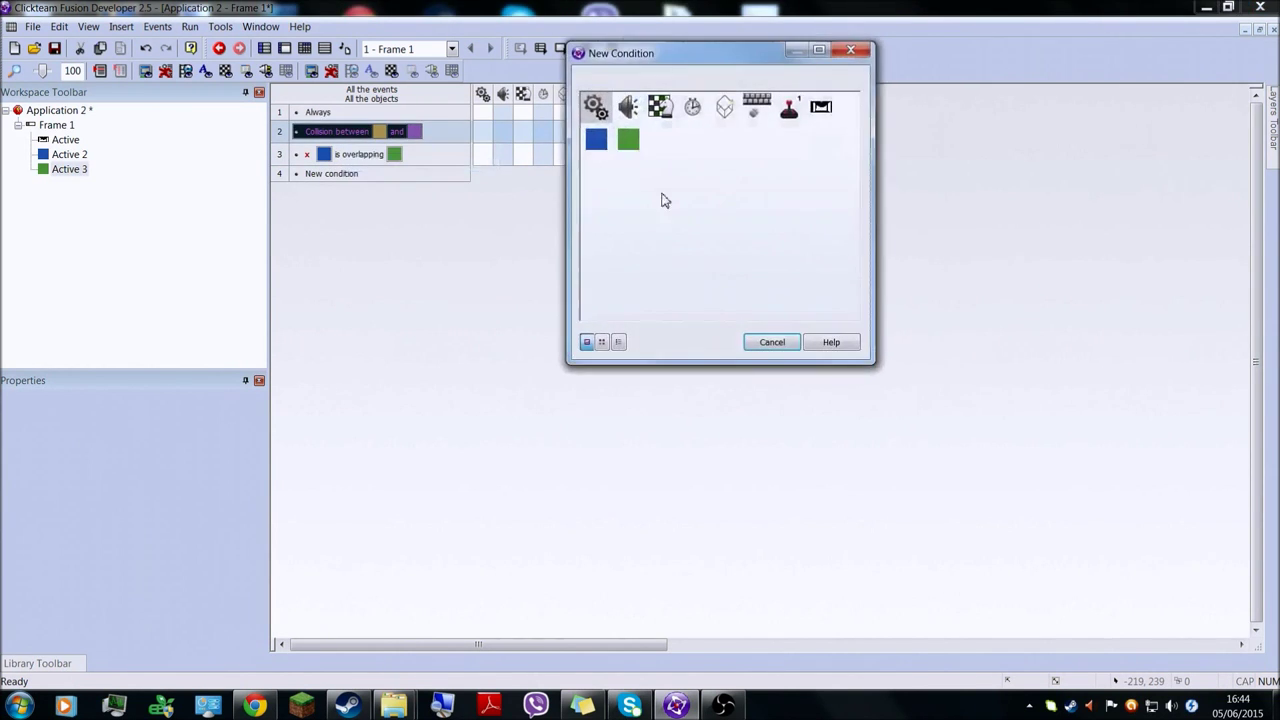
left_click(596, 139)
mouse_move(628, 153)
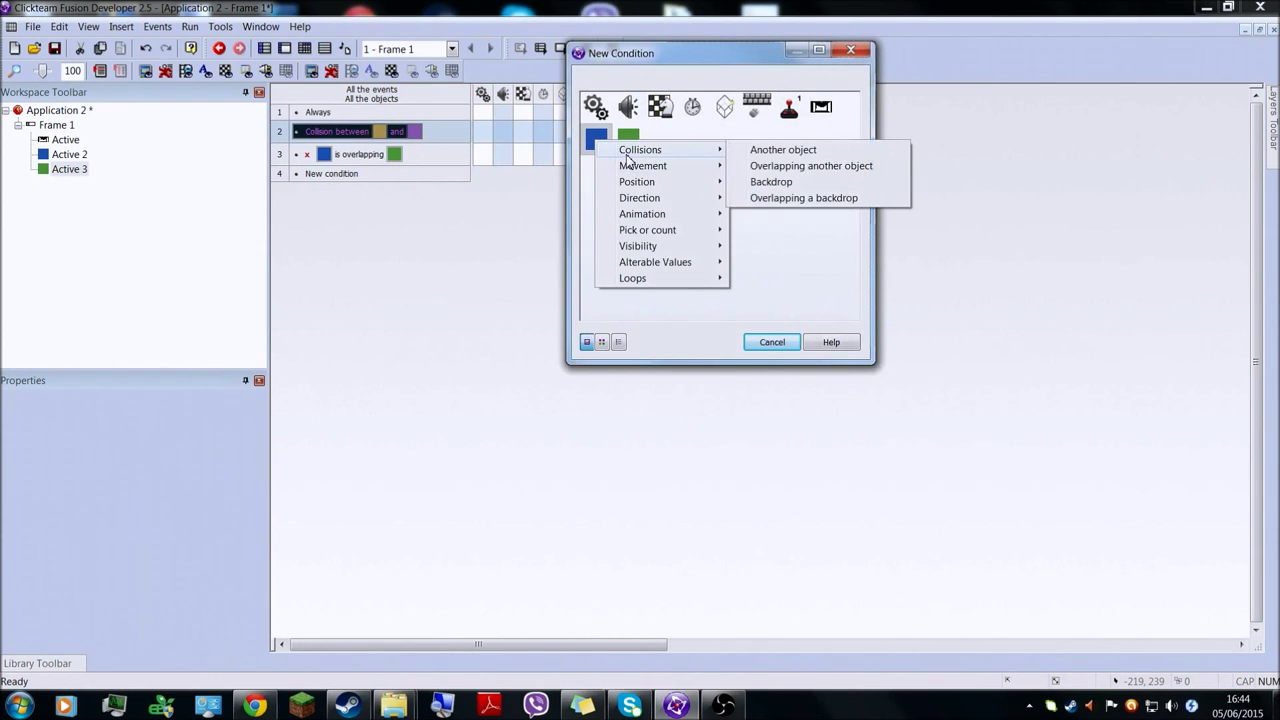
left_click(818, 168)
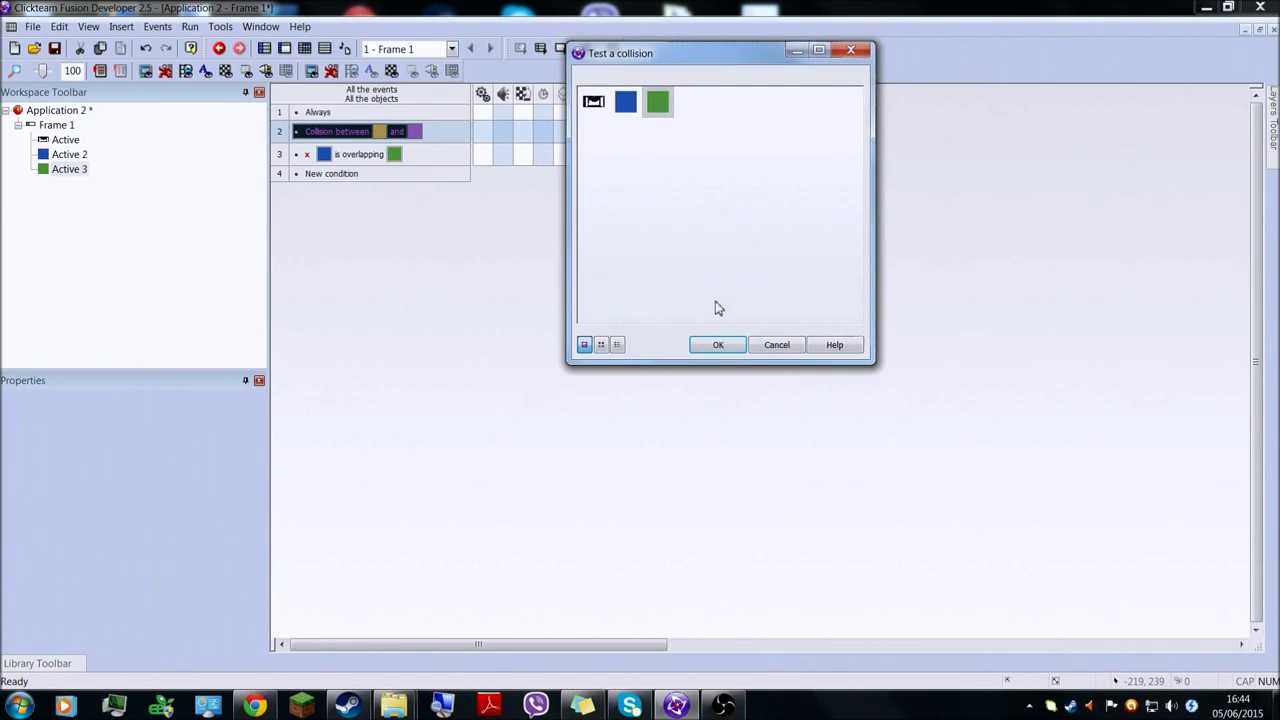
left_click(718, 345)
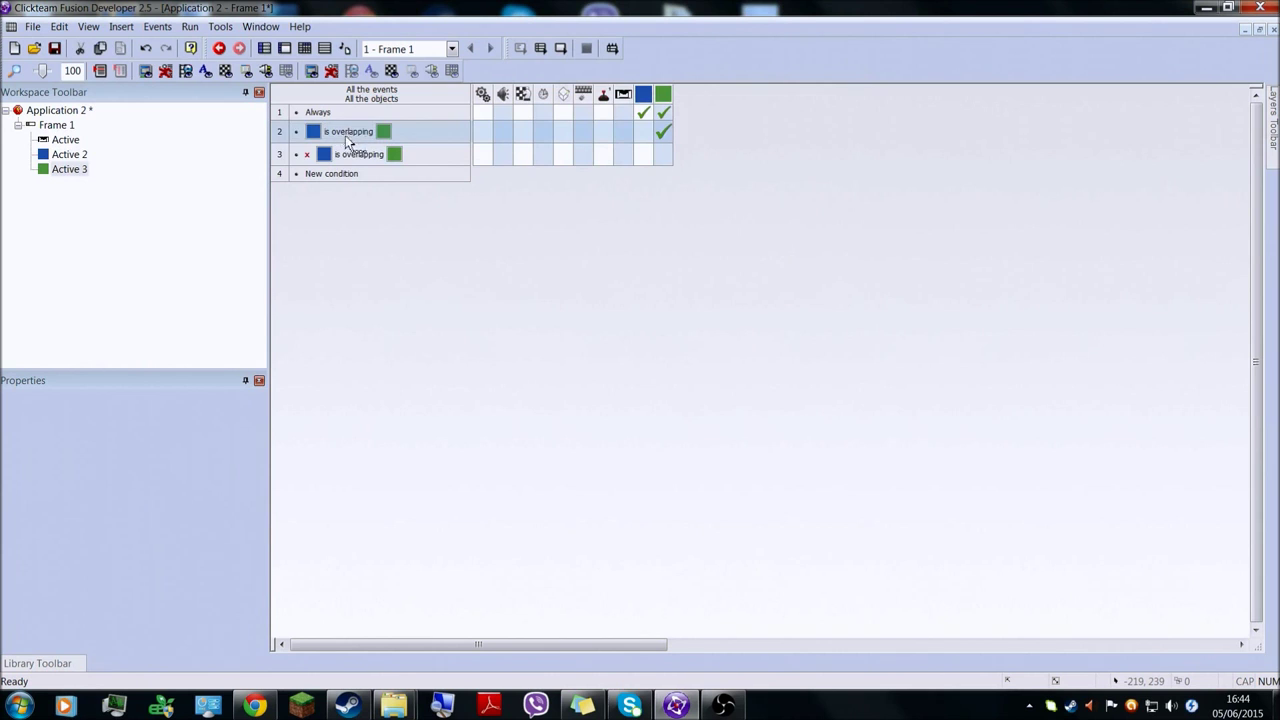
In the negated overlap event, start the movement of Active 3 and test-run the frame.
left_click(664, 155)
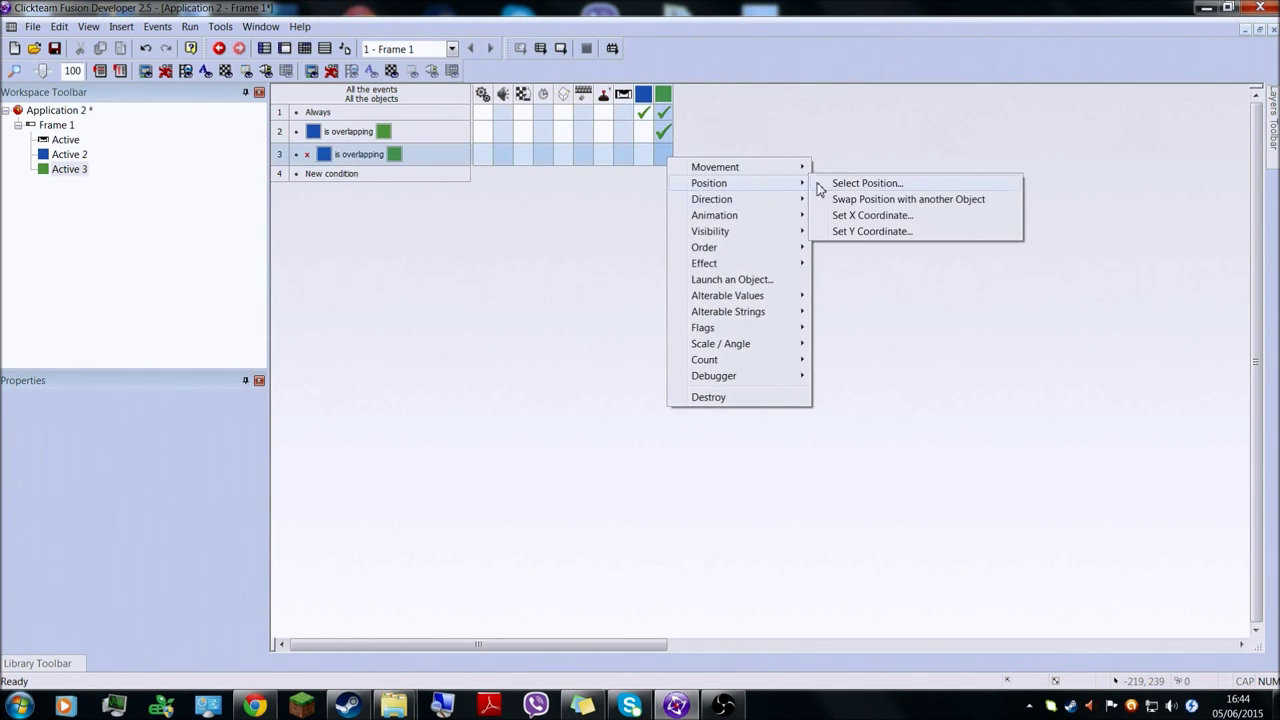
mouse_move(805, 170)
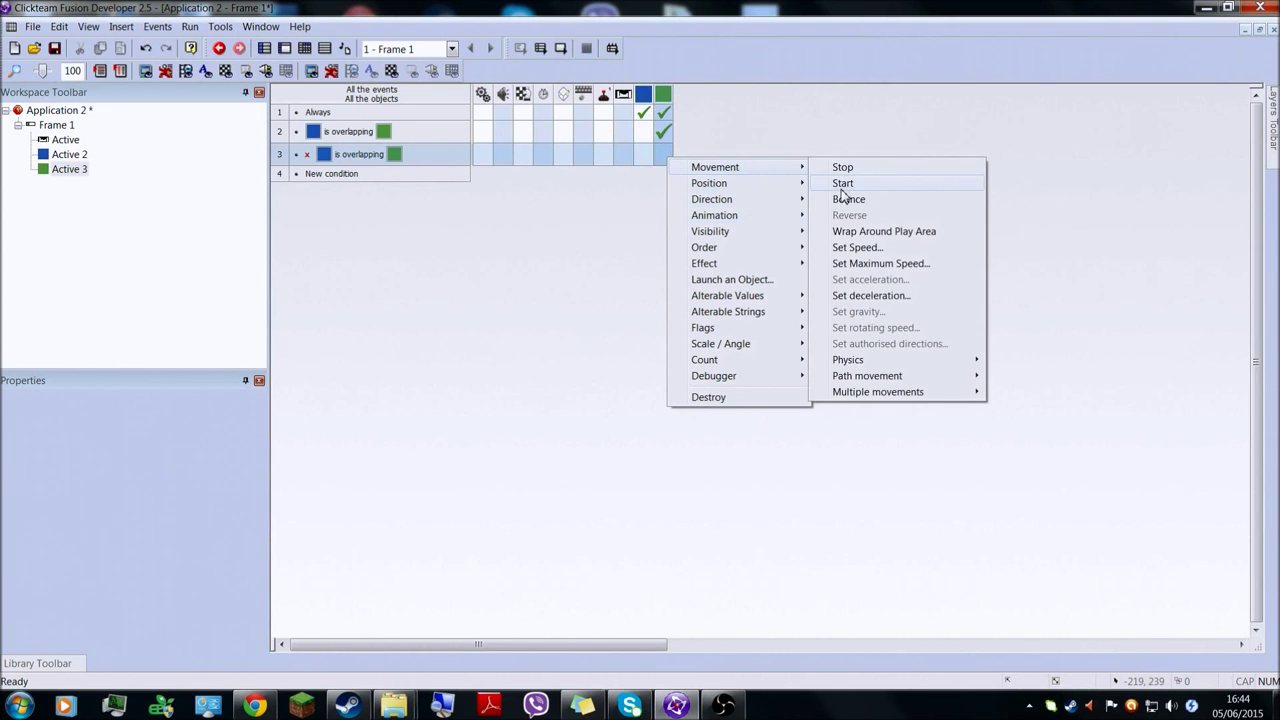
left_click(842, 185)
key("F8")
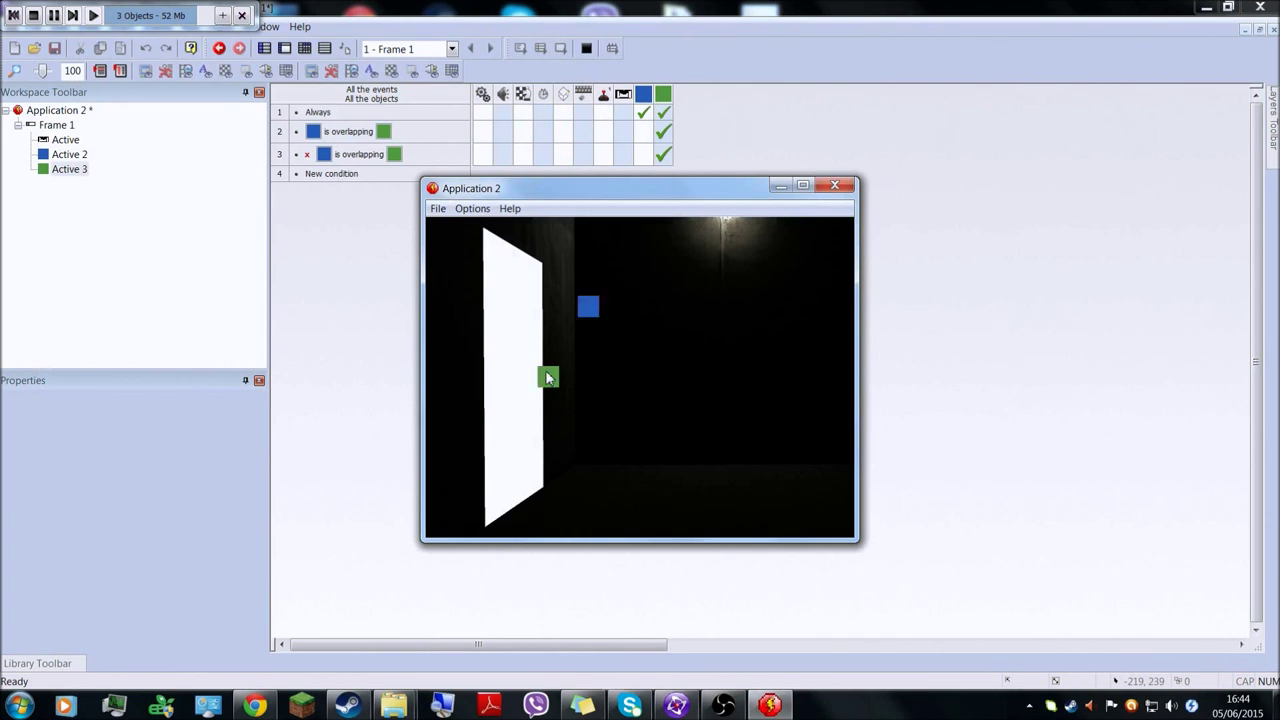
left_click(835, 185)
Add a Start of Frame condition as event 4.
left_click(319, 173)
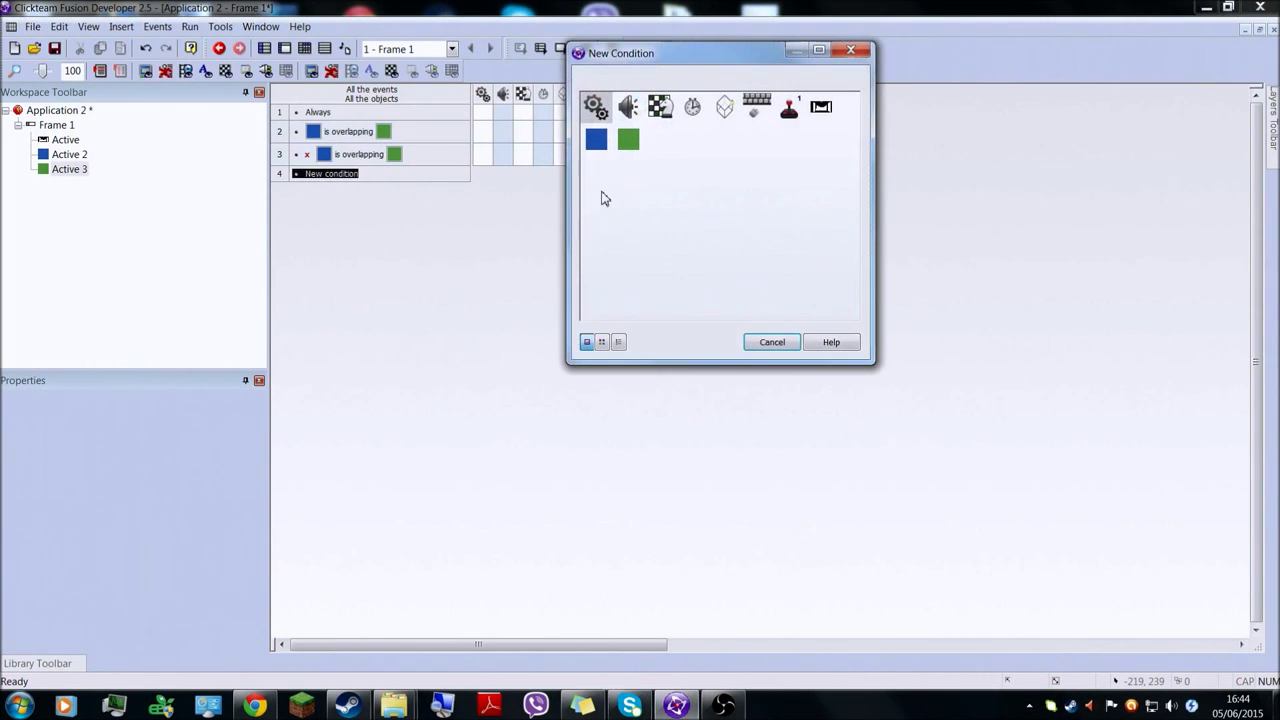
left_click(597, 106)
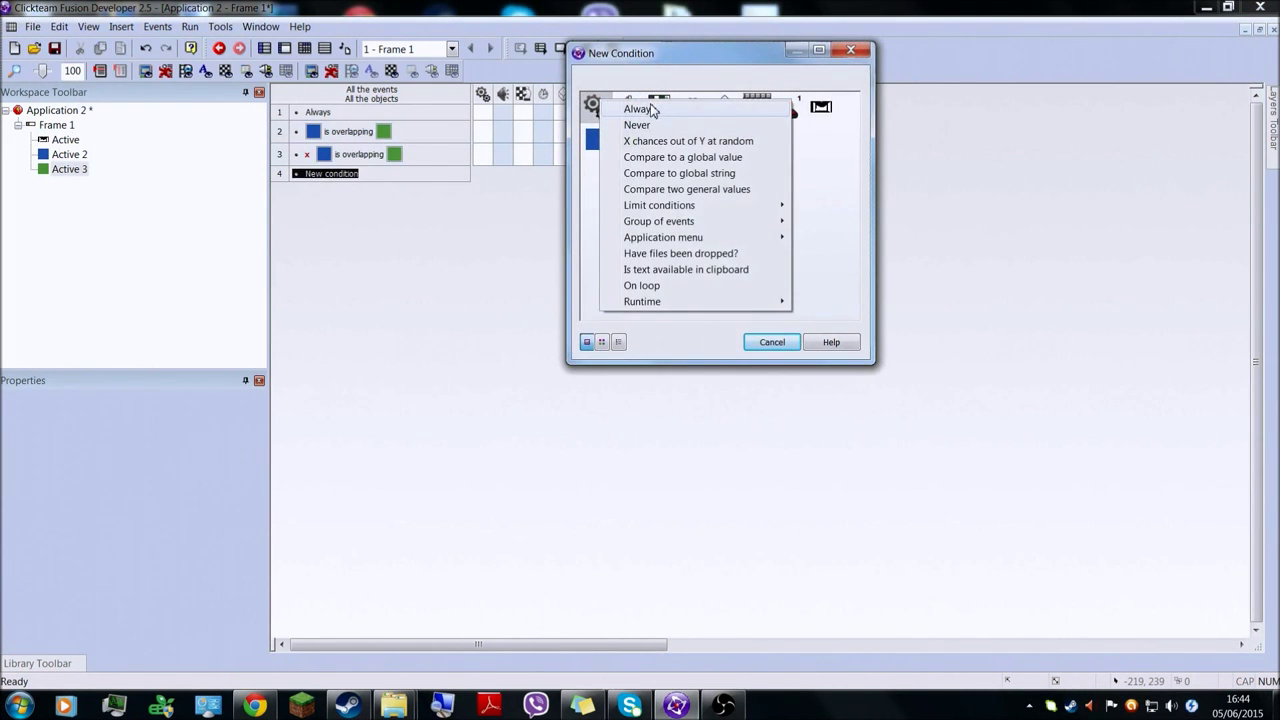
left_click(660, 105)
left_click(680, 104)
In the Start of Frame event, center the window position in the frame at Active 3's location, and test-run the frame.
right_click(664, 176)
left_click(612, 190)
left_click(518, 176)
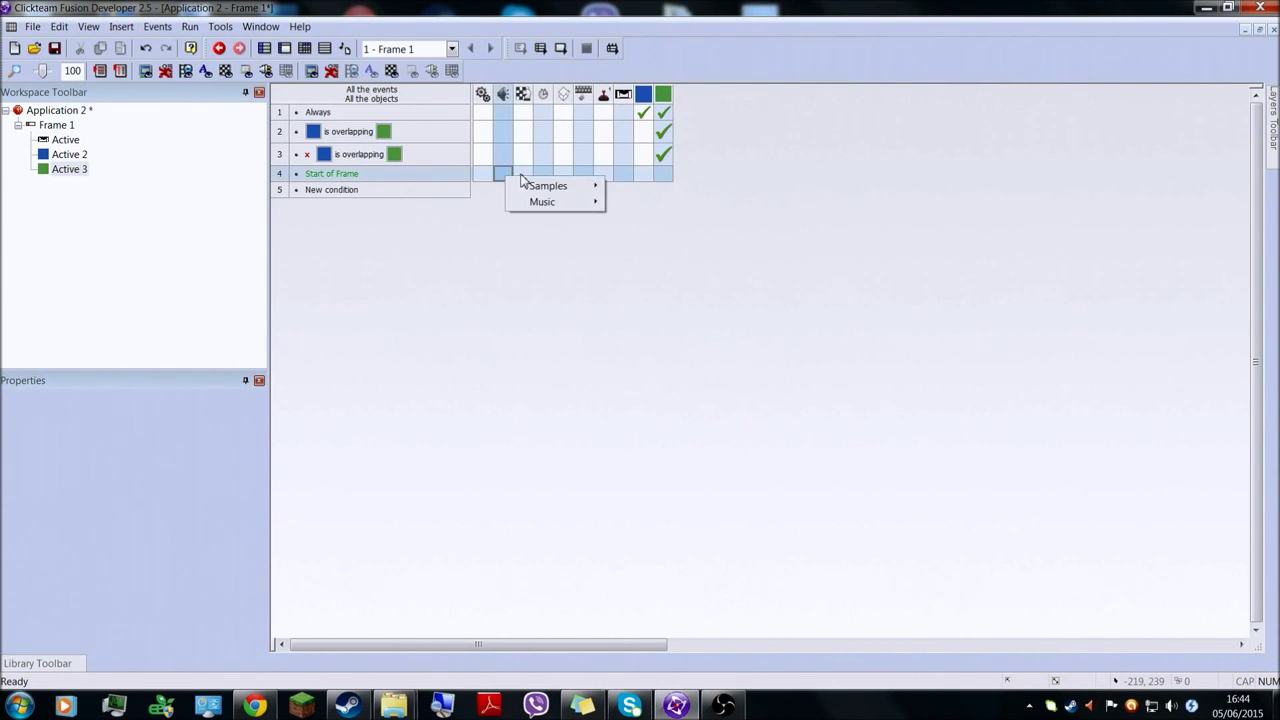
mouse_move(622, 333)
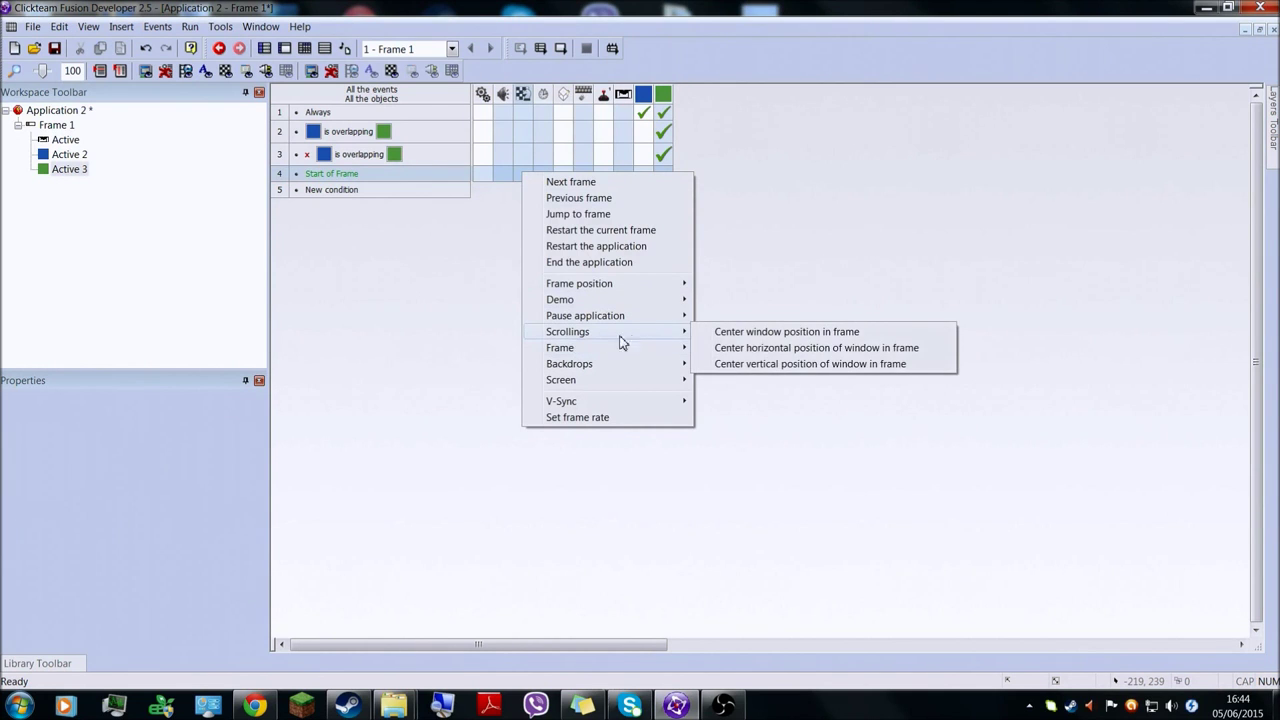
left_click(757, 331)
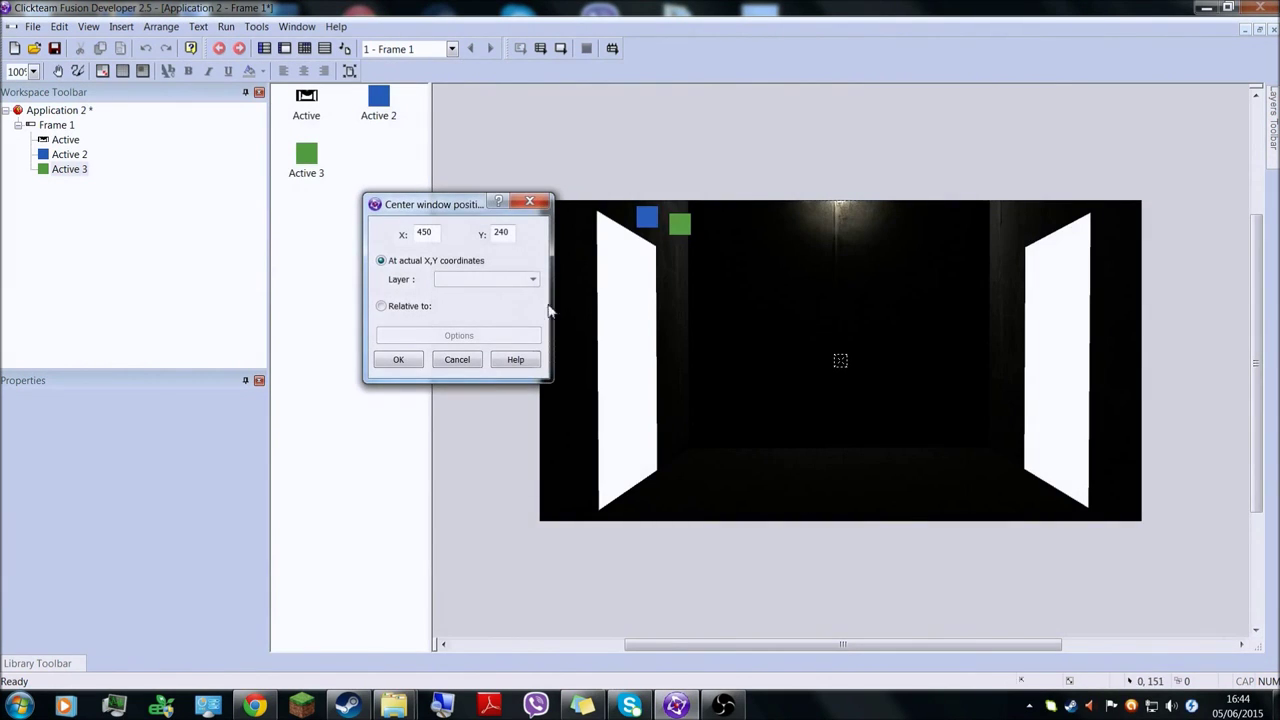
left_click(683, 221)
left_click(398, 359)
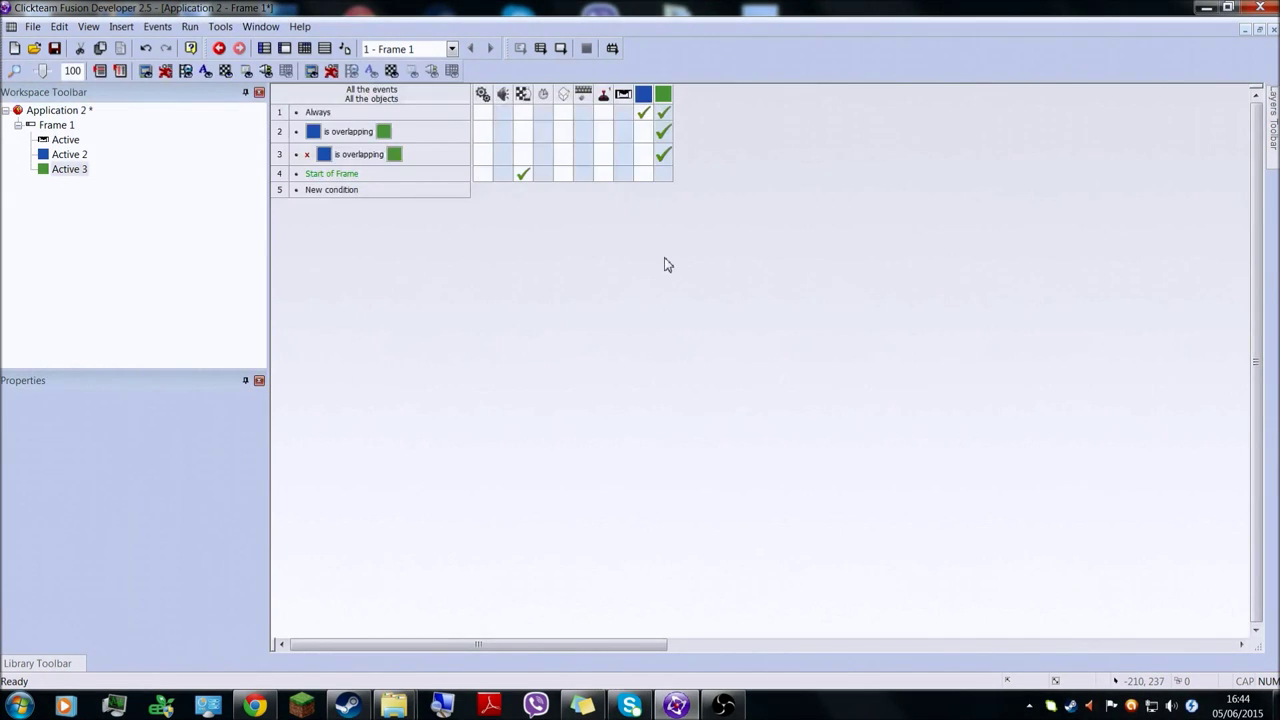
left_click(560, 48)
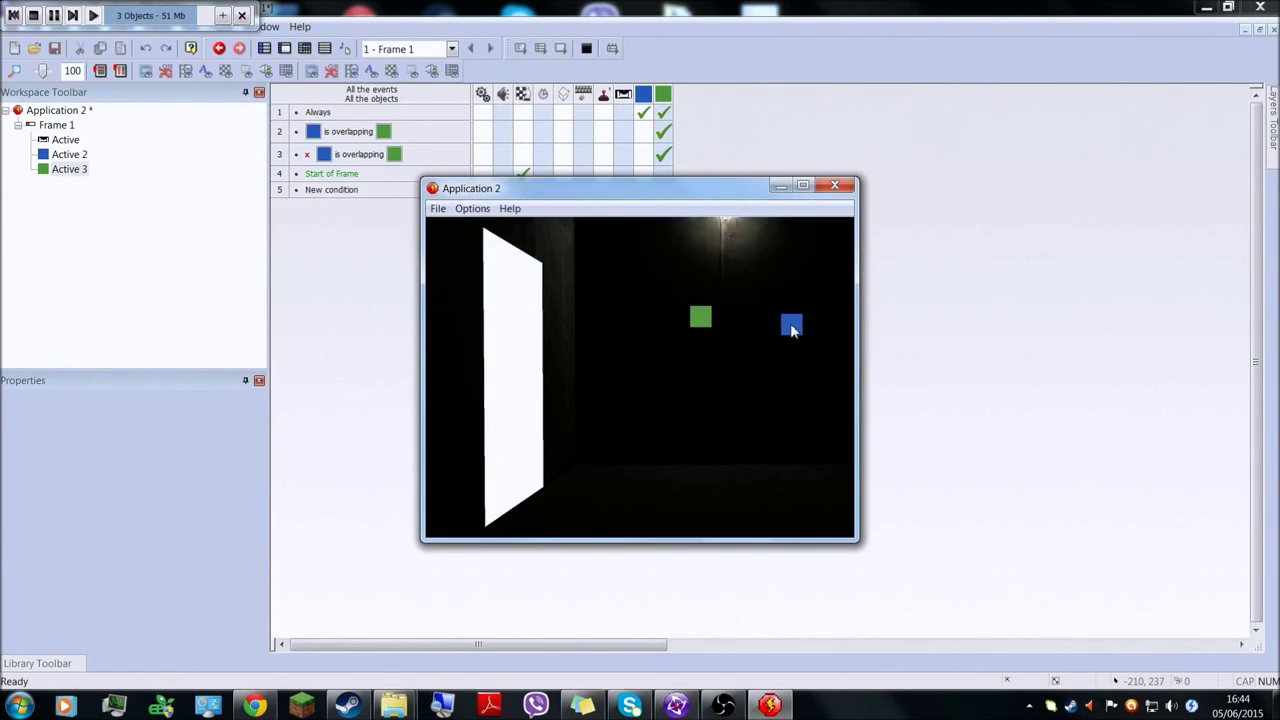
left_click(820, 189)
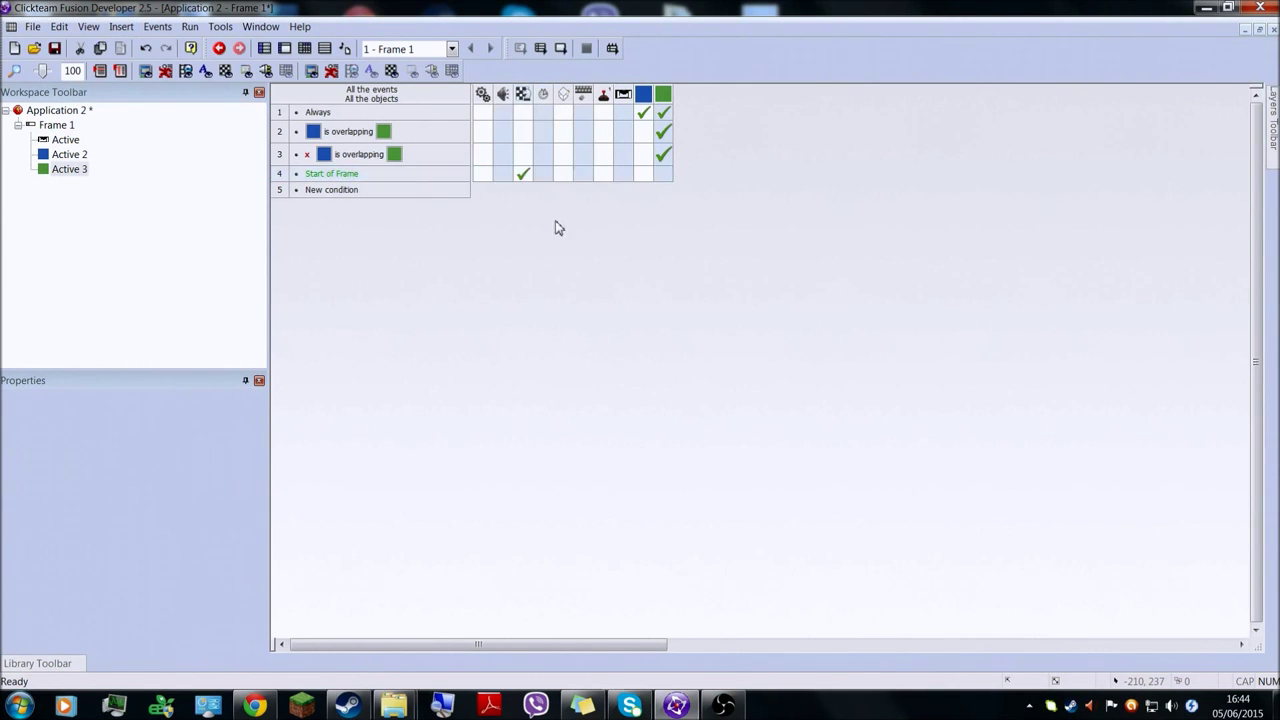
Copy the window-centering action from the Start of Frame event to the Always event and test-run the frame.
left_click(526, 177)
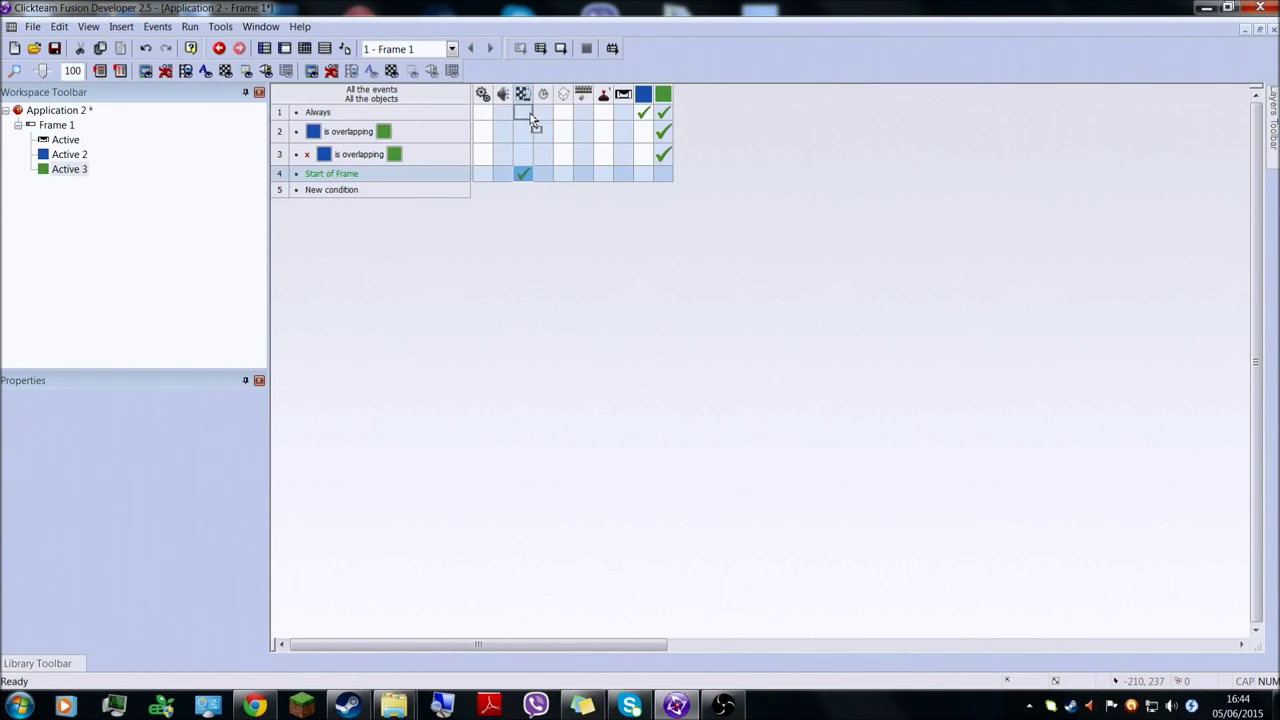
left_click(530, 116)
left_click(561, 48)
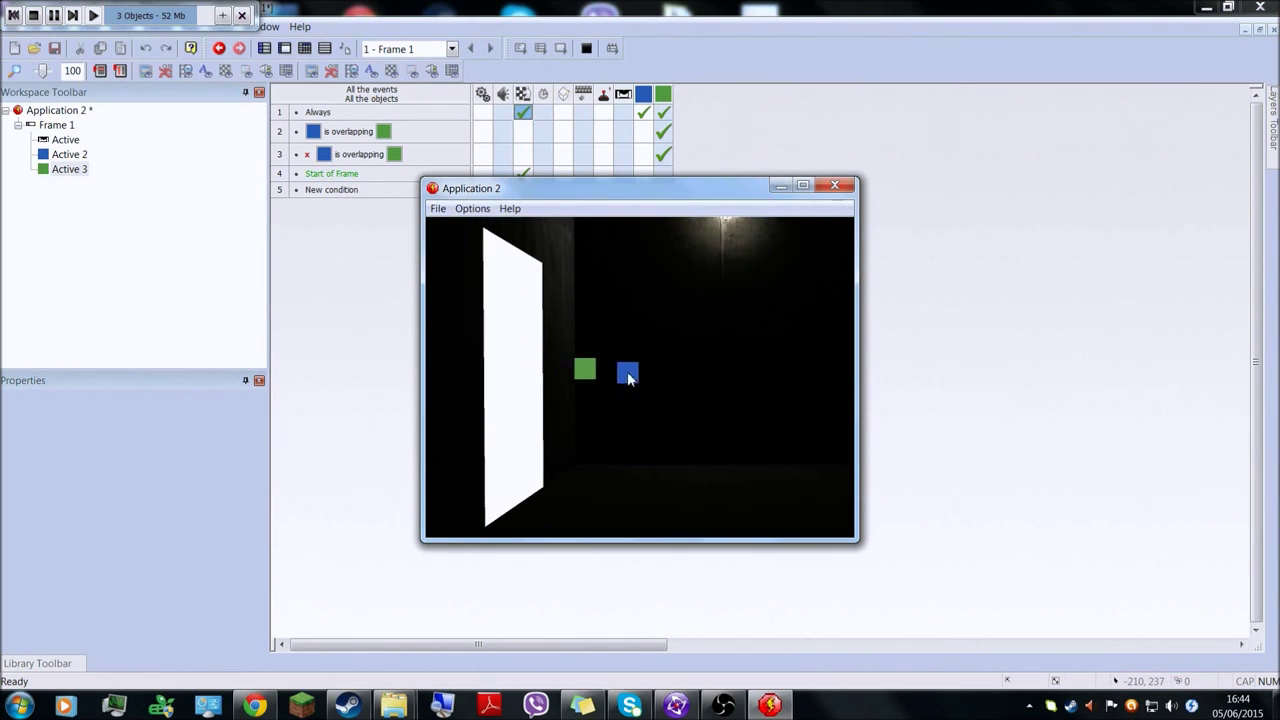
left_click(826, 186)
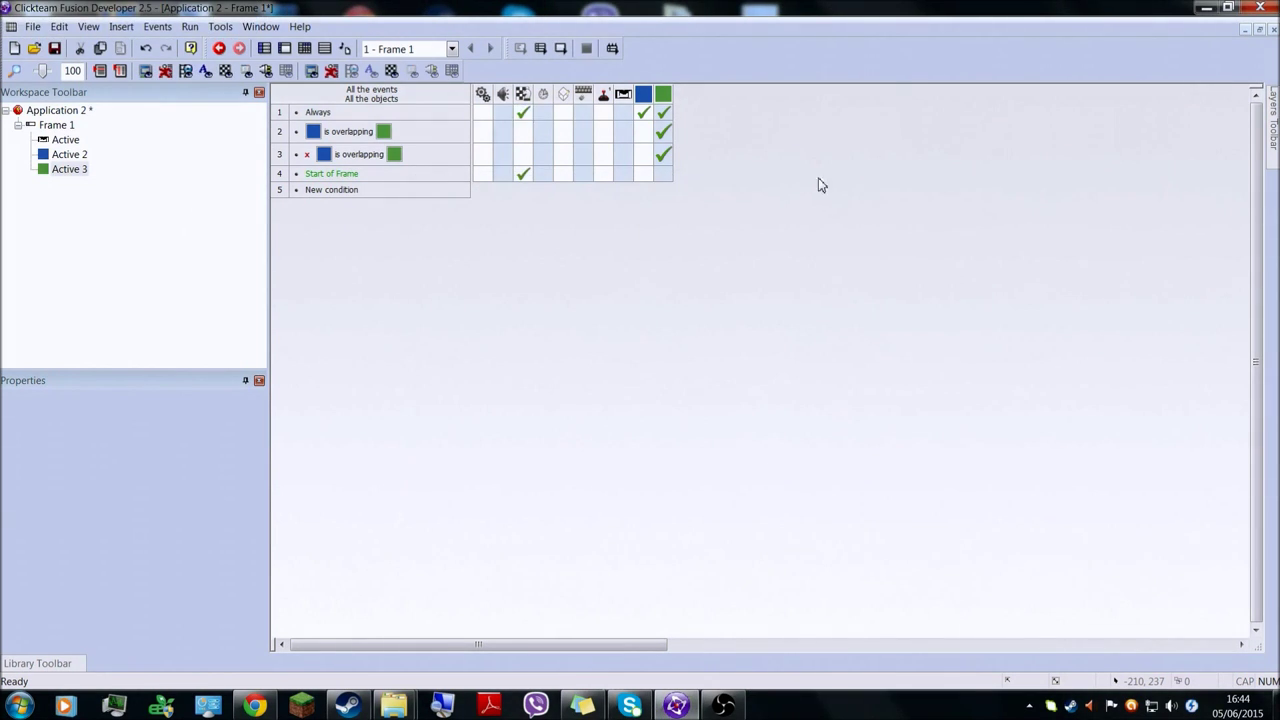
From the frame editor, start inserting a new object and search the extension manager for "perspective".
left_click(305, 48)
right_click(592, 150)
left_click(629, 177)
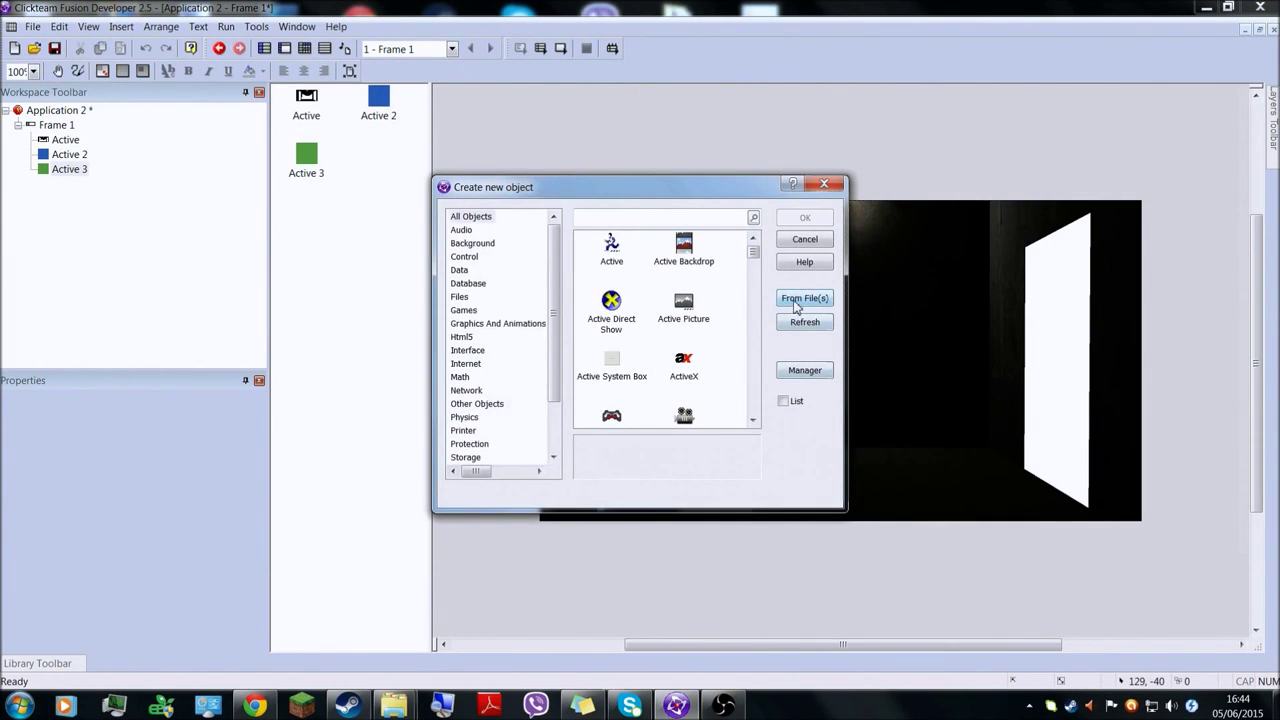
left_click(797, 369)
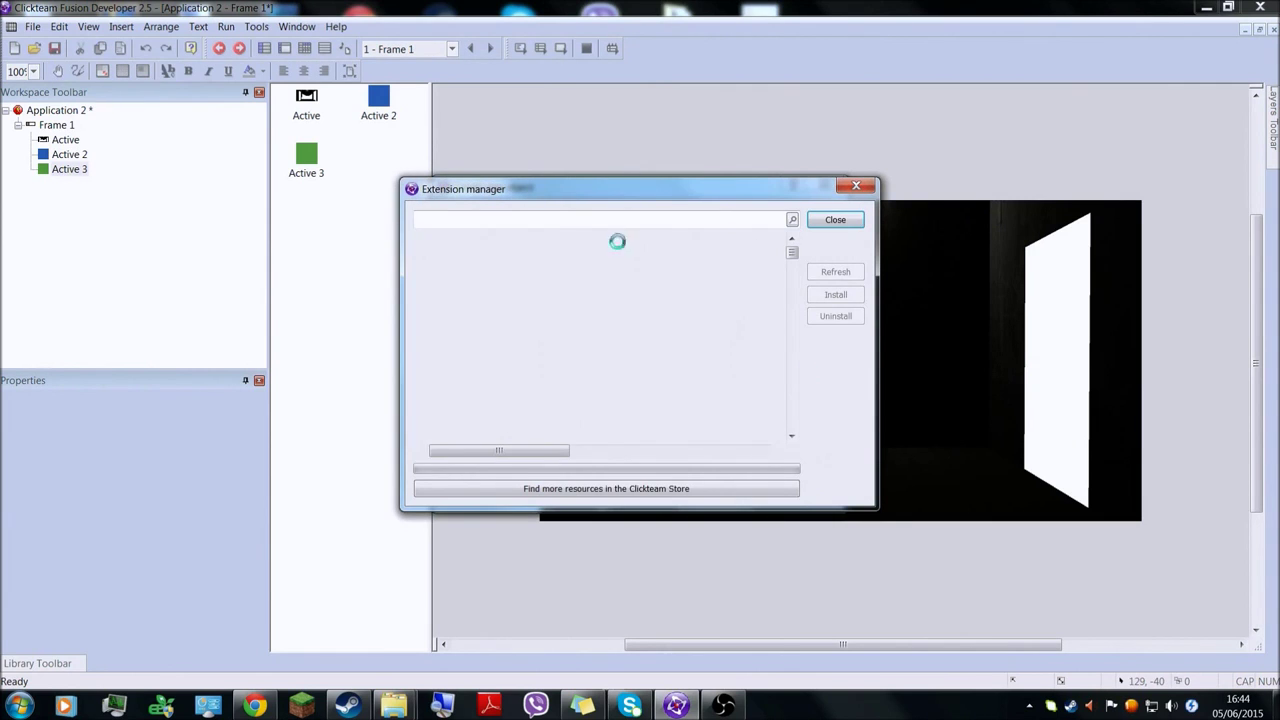
left_click(566, 219)
type("perspective")
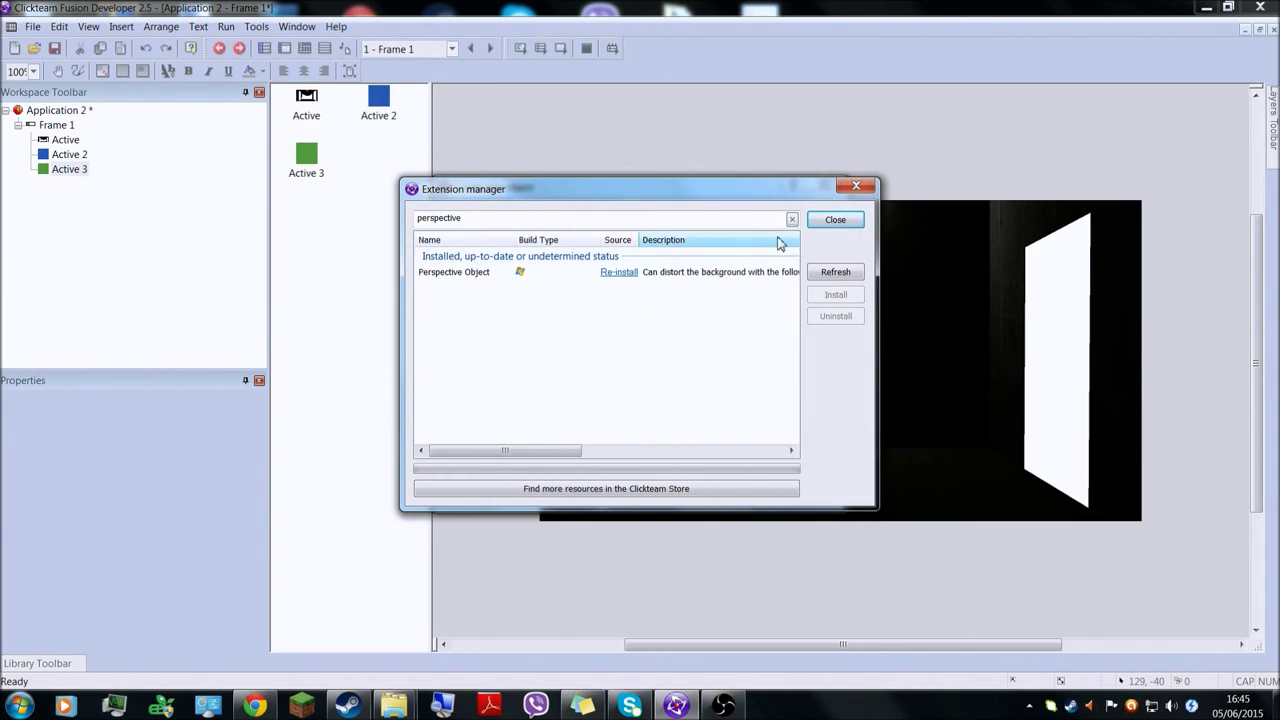
left_click(836, 224)
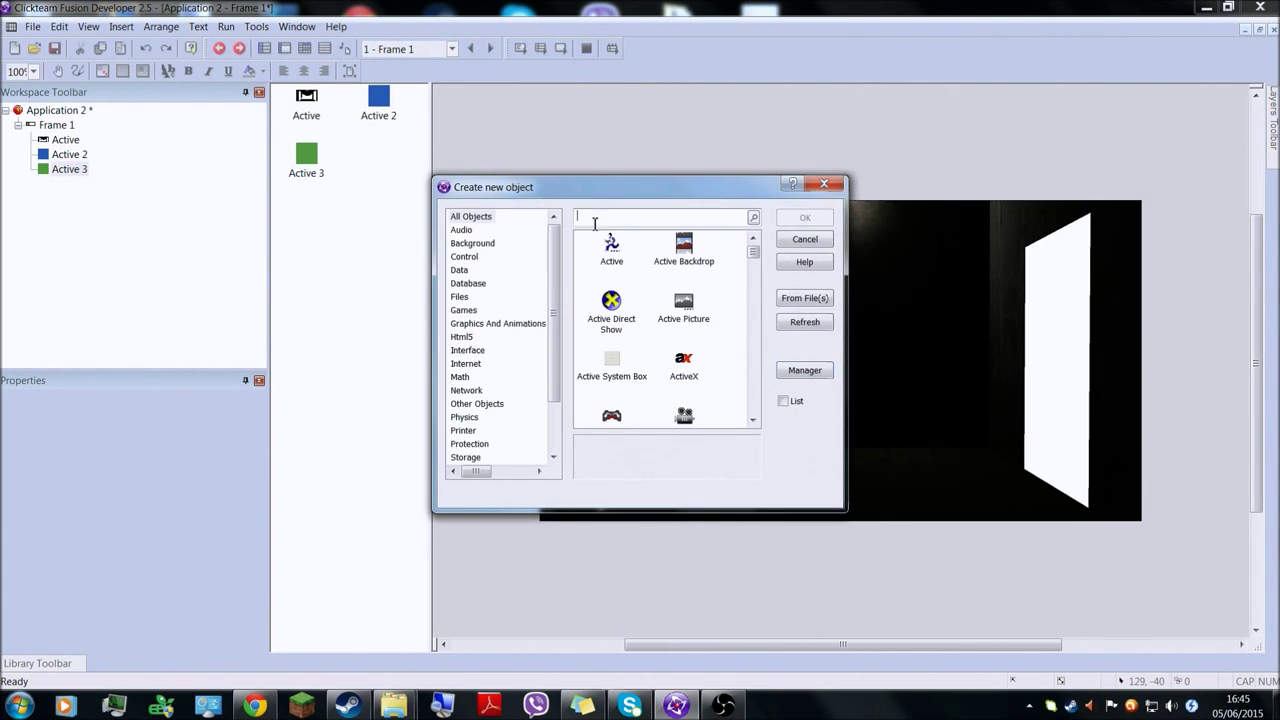
Find the Perspective object by searching for "perspec" and place it near the frame's upper-left corner.
type("perspec")
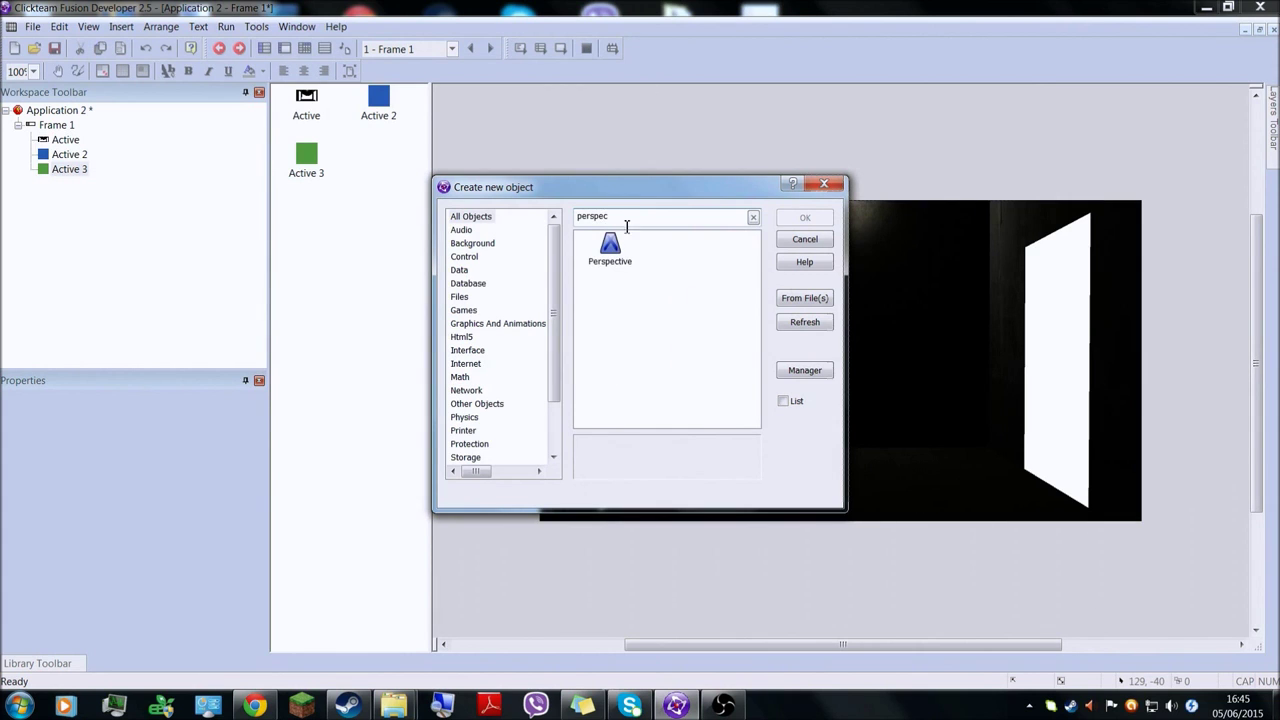
left_click(609, 258)
left_click(803, 217)
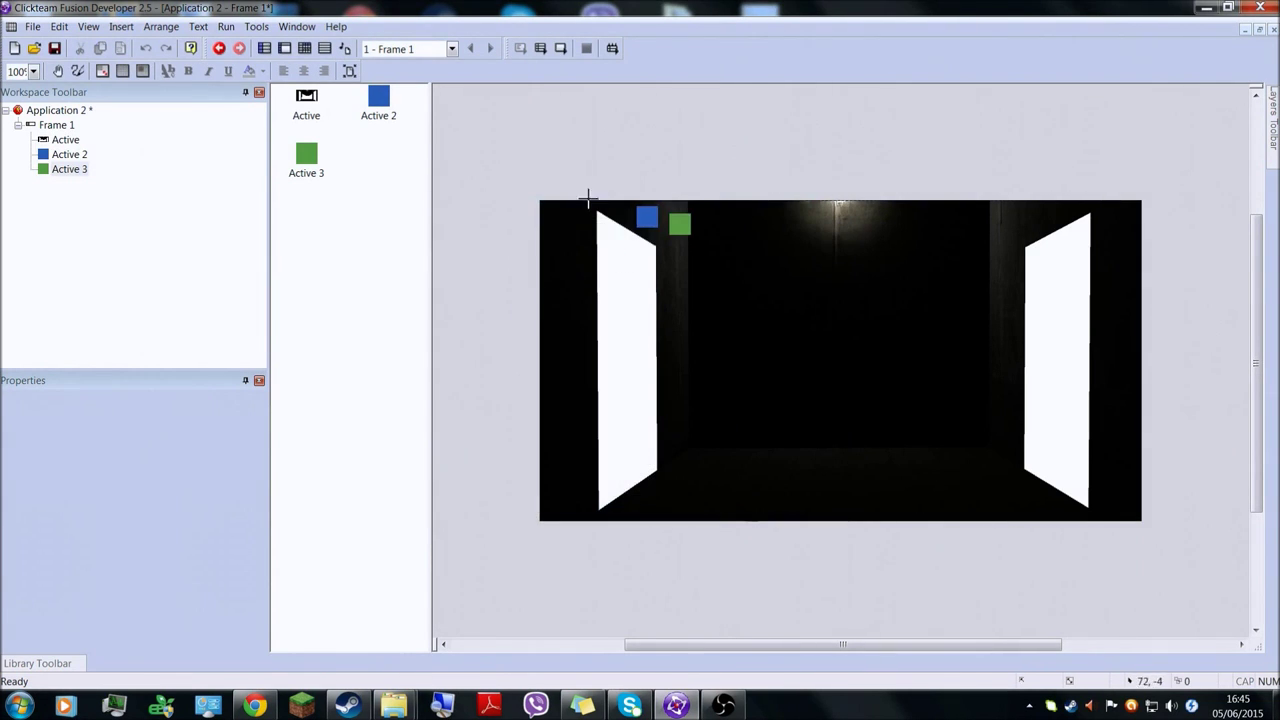
left_click(578, 184)
Align the Perspective object with the frame's upper-left corner and enlarge it to about 579 × 480.
left_click_drag(610, 193, 576, 218)
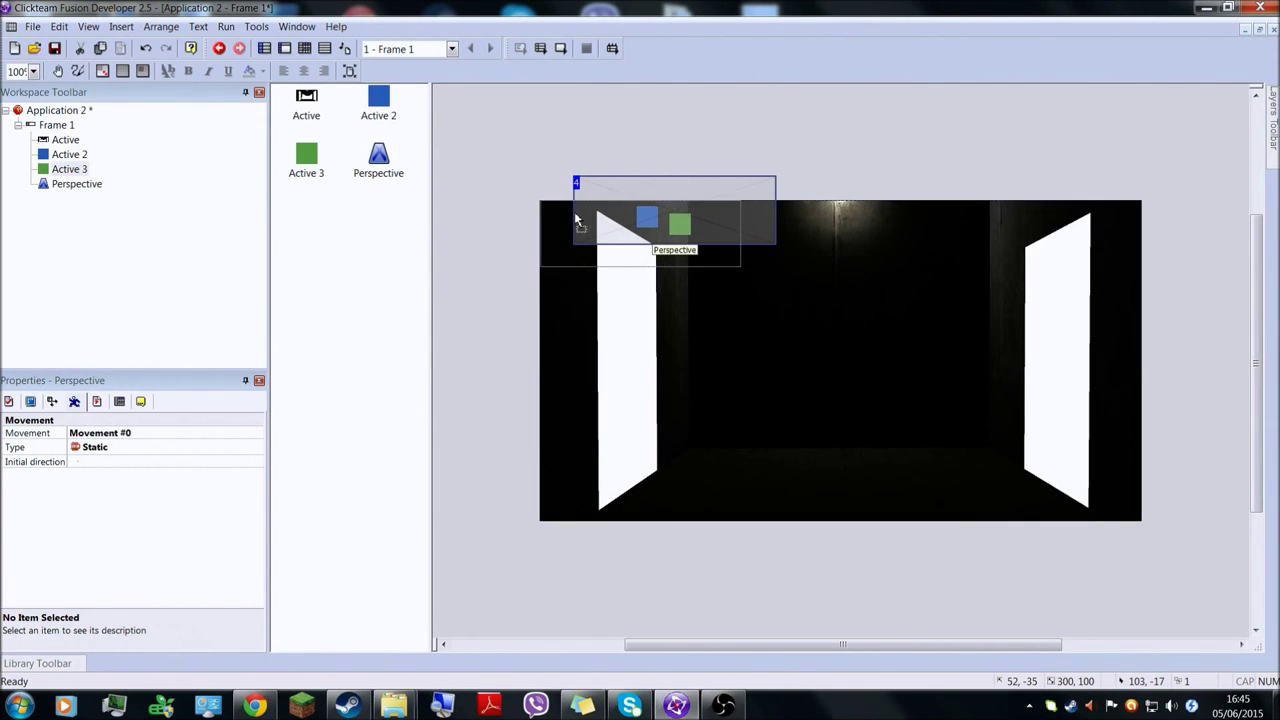
left_click_drag(576, 220, 574, 219)
left_click_drag(643, 271, 655, 527)
left_click_drag(744, 361, 931, 363)
Put the Perspective object on a new second layer and hide layer 1.
mouse_move(1272, 105)
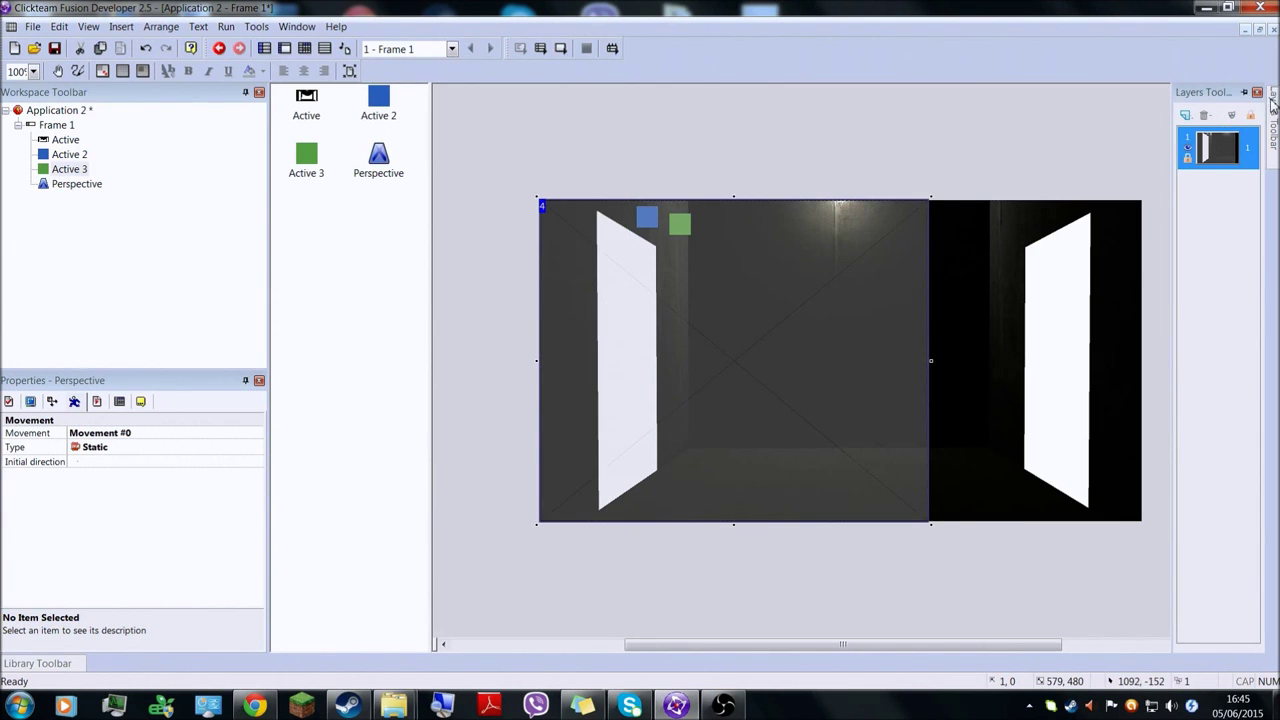
left_click(1185, 115)
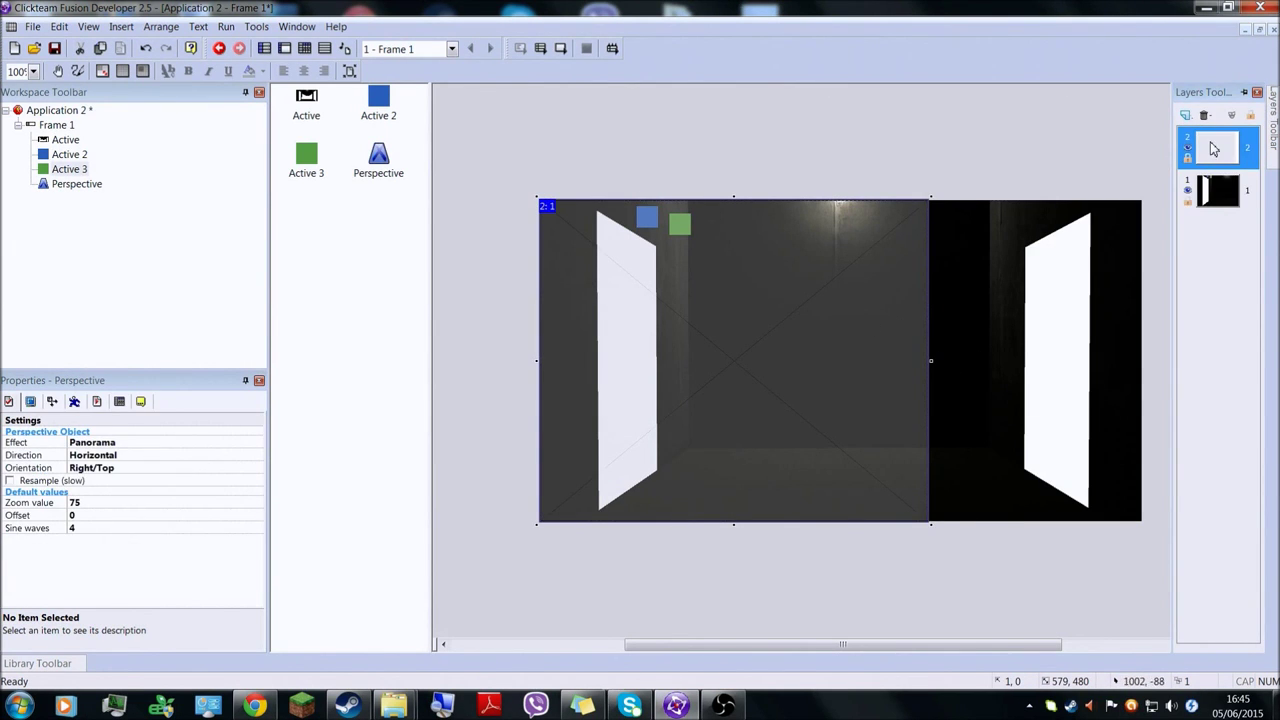
left_click(1189, 191)
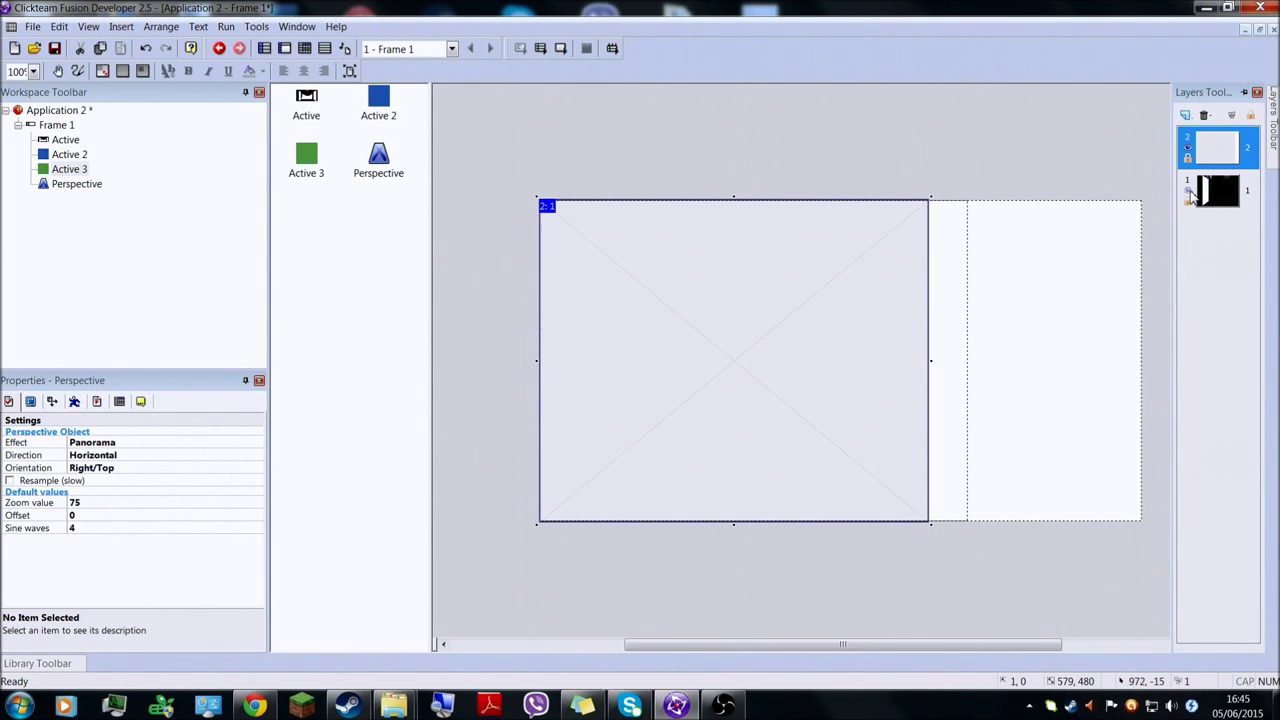
Widen the Perspective object to the dashed window boundary, about 644 × 480, and test-run the frame.
left_click_drag(946, 190, 982, 535)
left_click(884, 369)
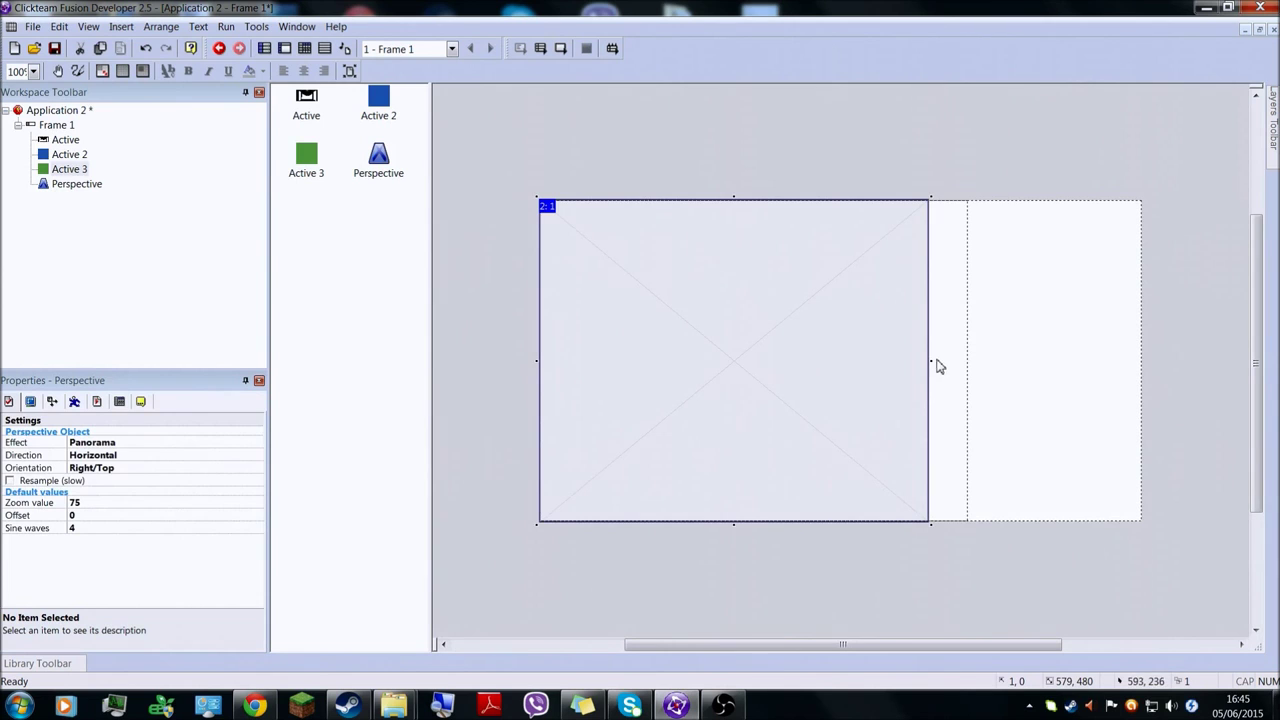
left_click_drag(931, 363, 971, 431)
left_click(1029, 223)
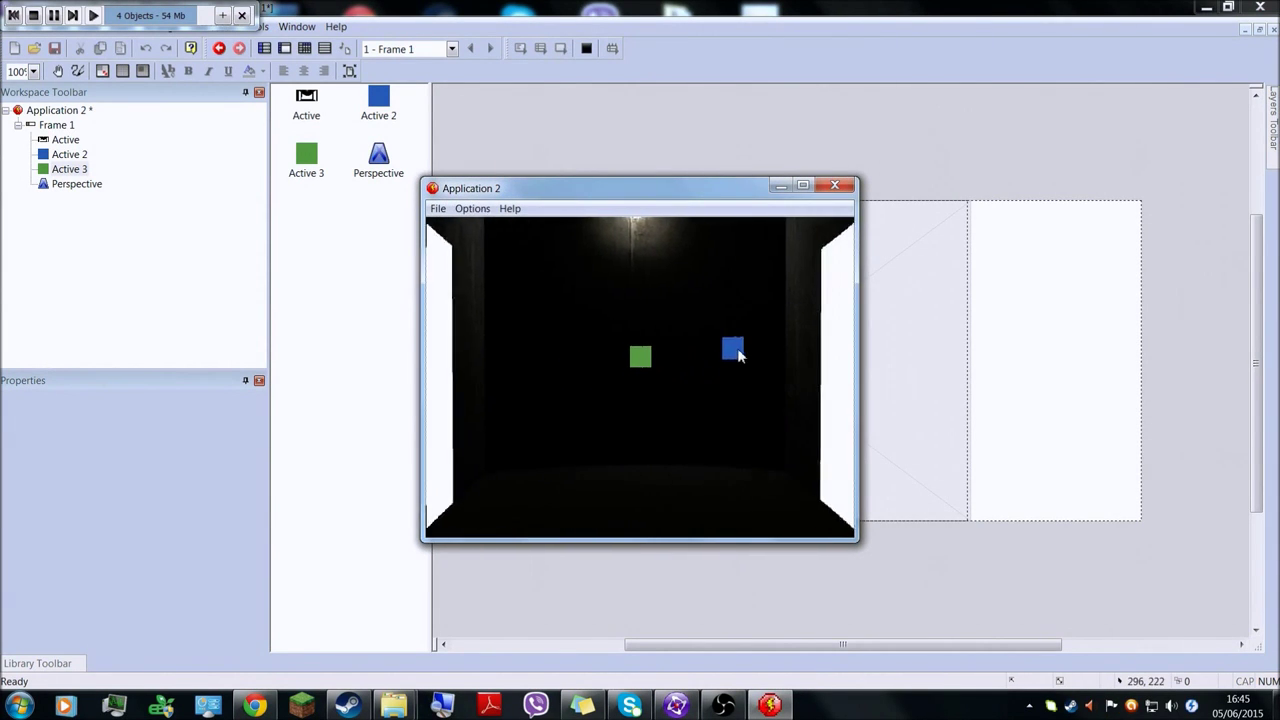
left_click(835, 185)
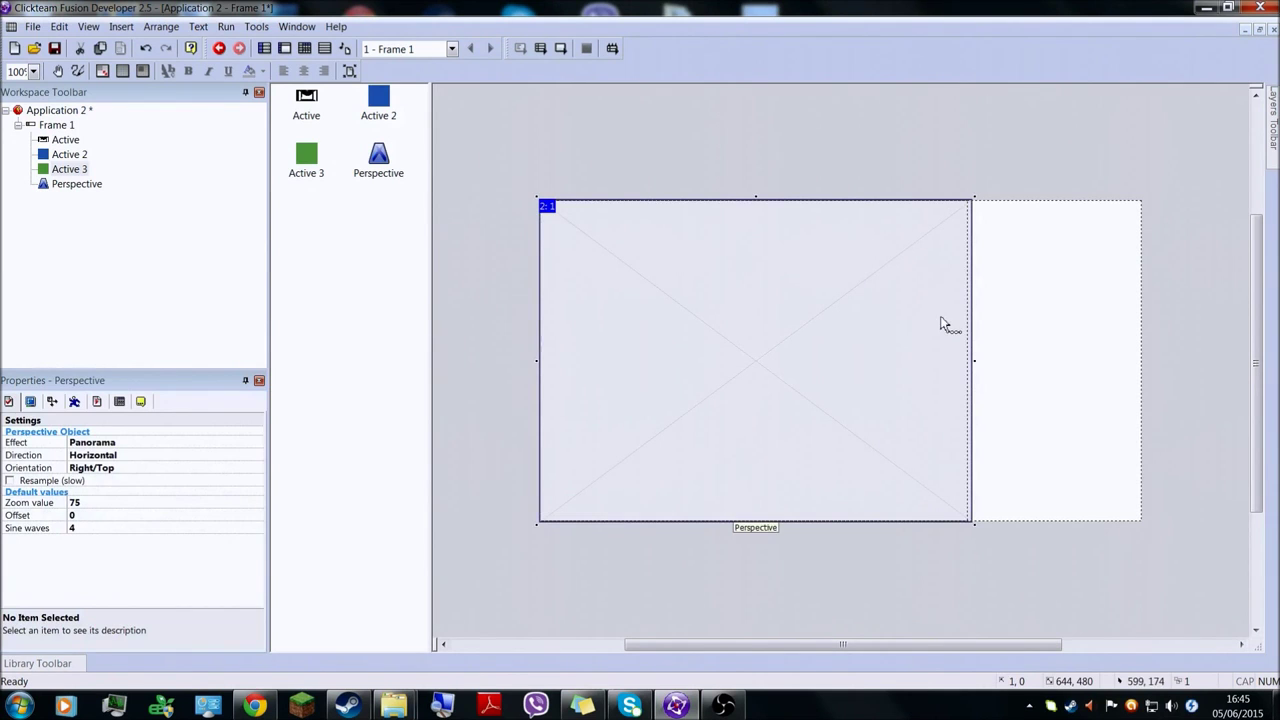
Try widening the Perspective object past the window boundary to about 799 × 480 and test-run the frame.
left_click_drag(978, 363, 1075, 360)
left_click(574, 48)
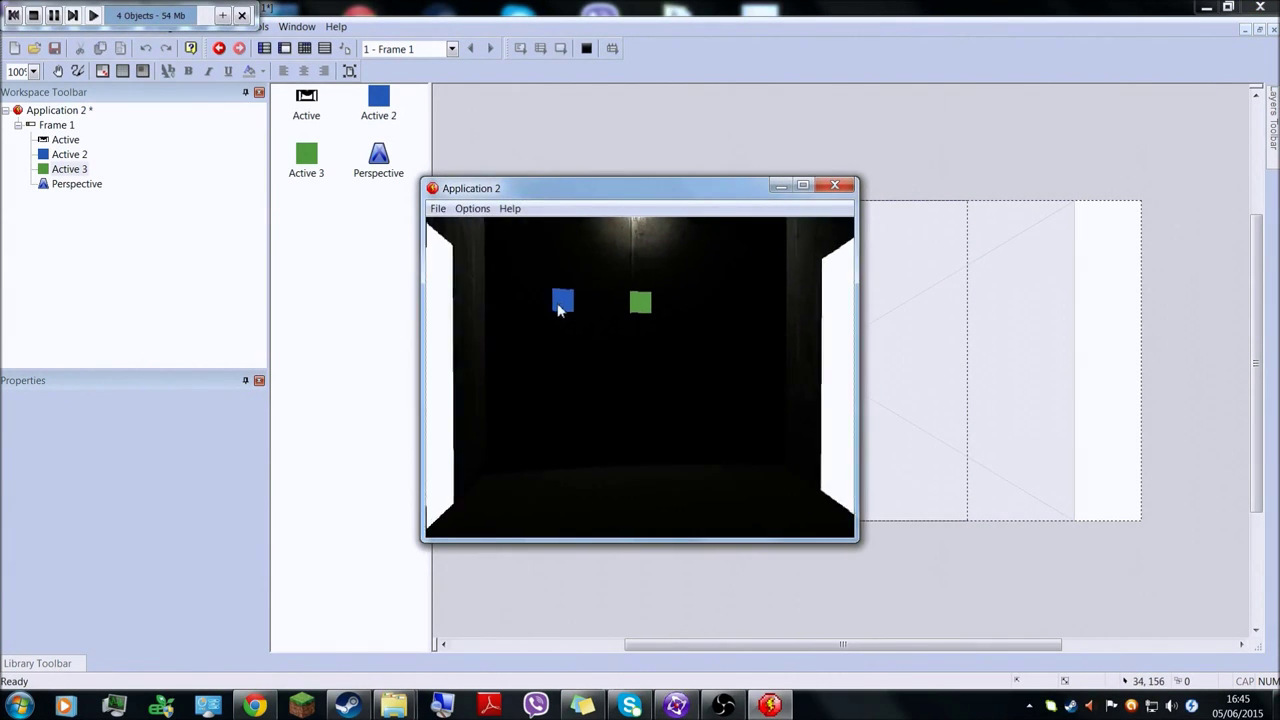
left_click(843, 186)
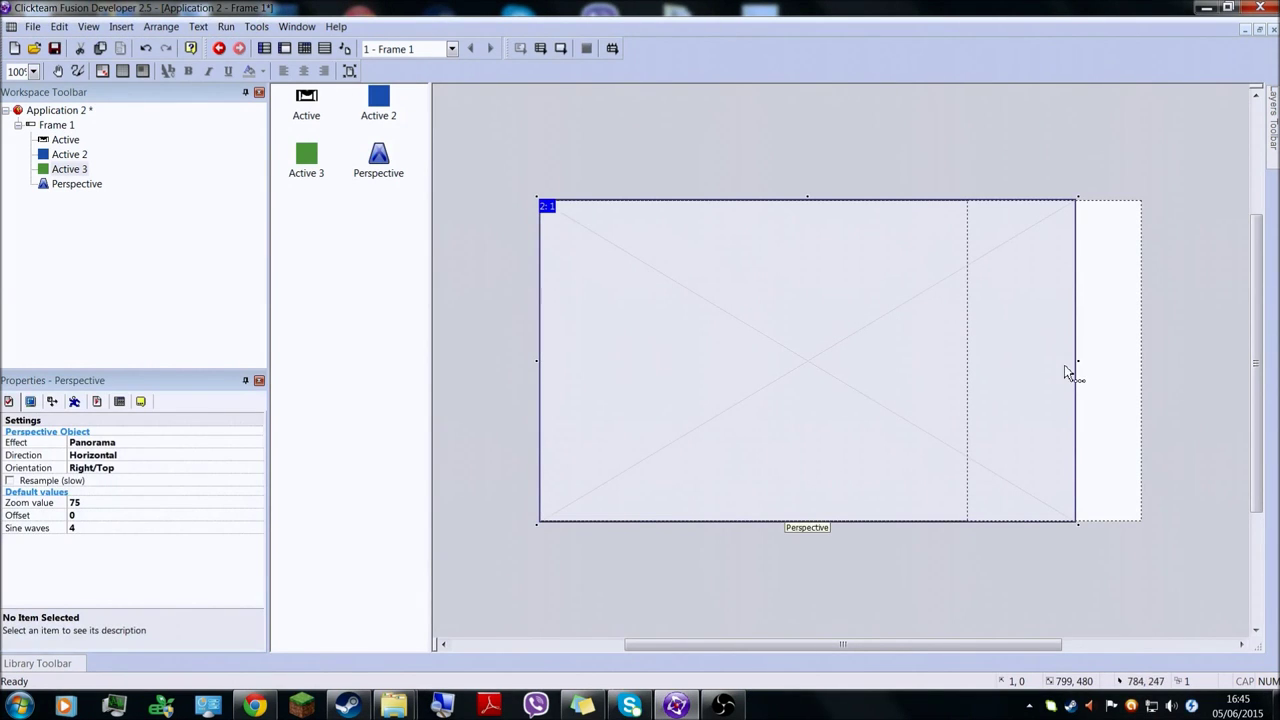
Try narrowing the Perspective object to about 531 × 480, short of the window boundary, and test-run the frame.
left_click_drag(1080, 366, 895, 366)
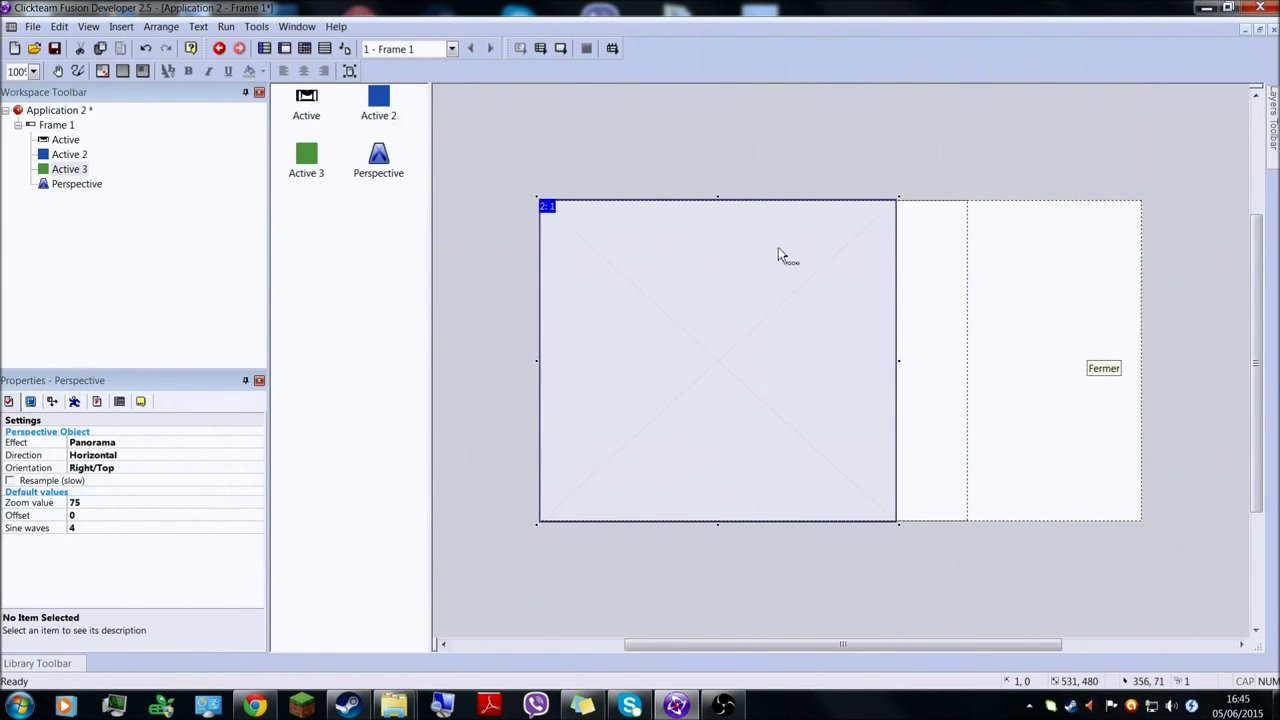
left_click(696, 146)
left_click(564, 50)
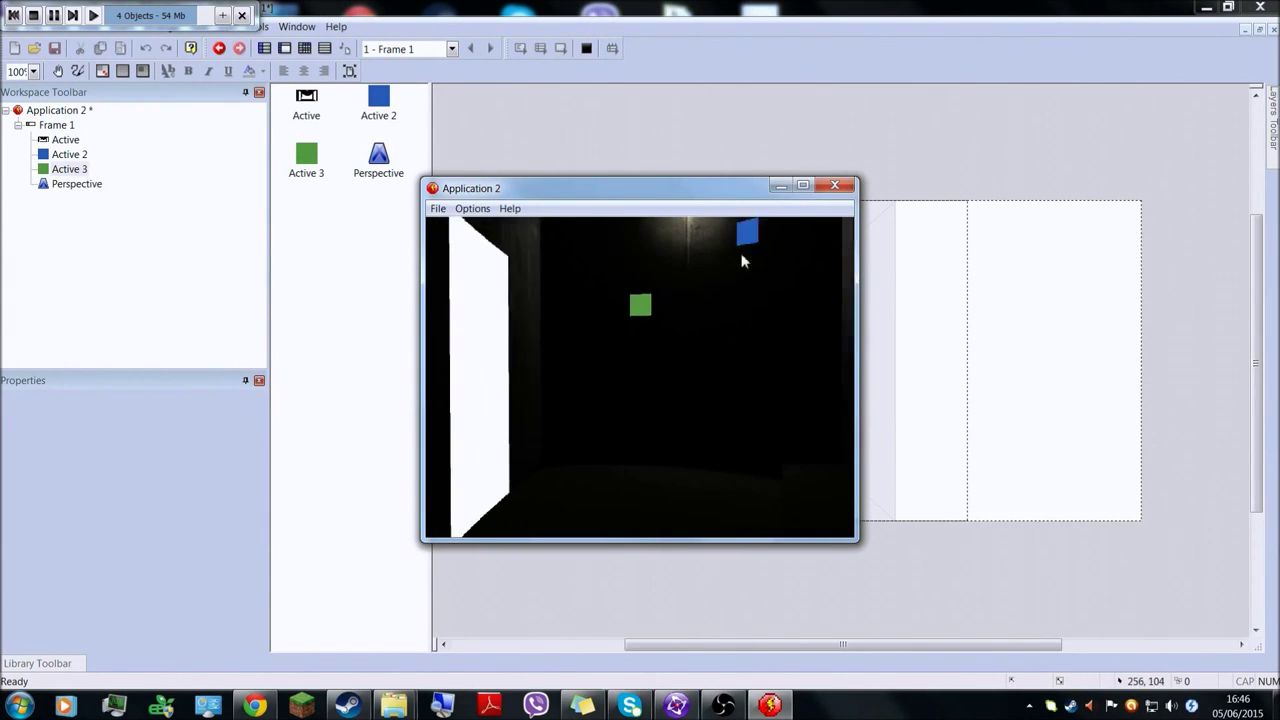
key("alt+F4")
Resize the Perspective object so its right edge meets the dashed window boundary and test-run the frame.
left_click_drag(901, 362, 973, 402)
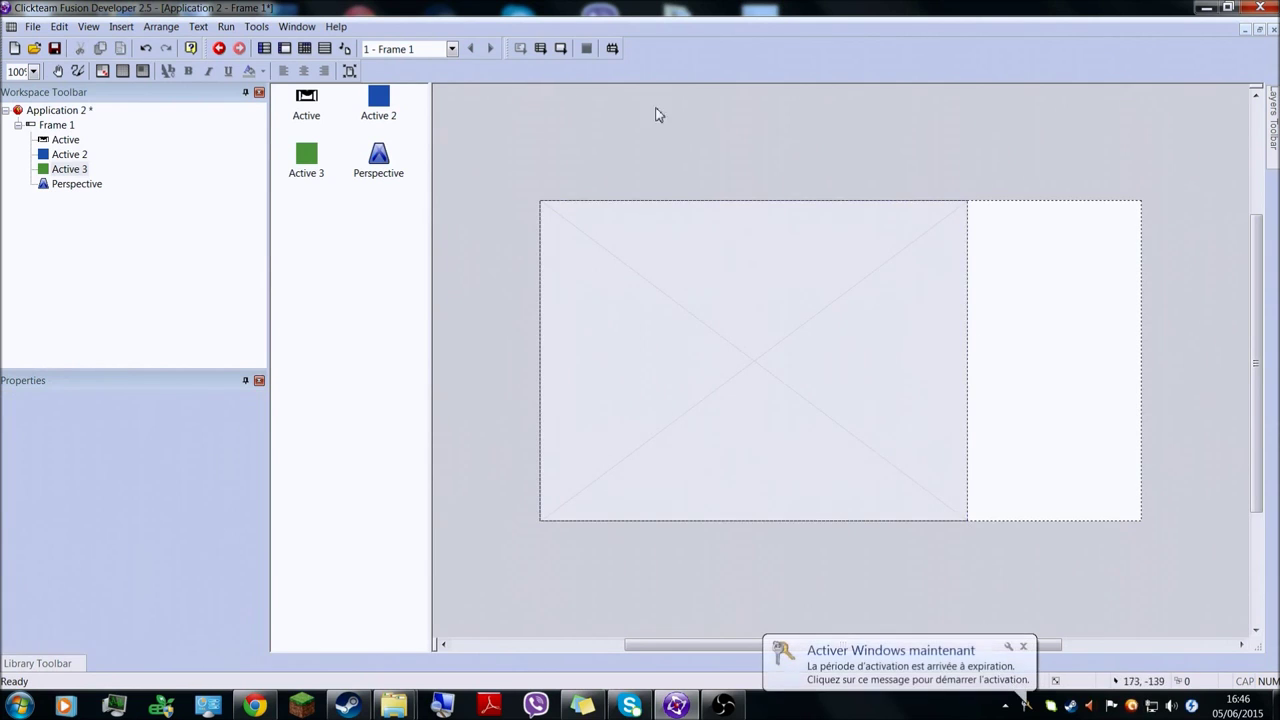
left_click(560, 48)
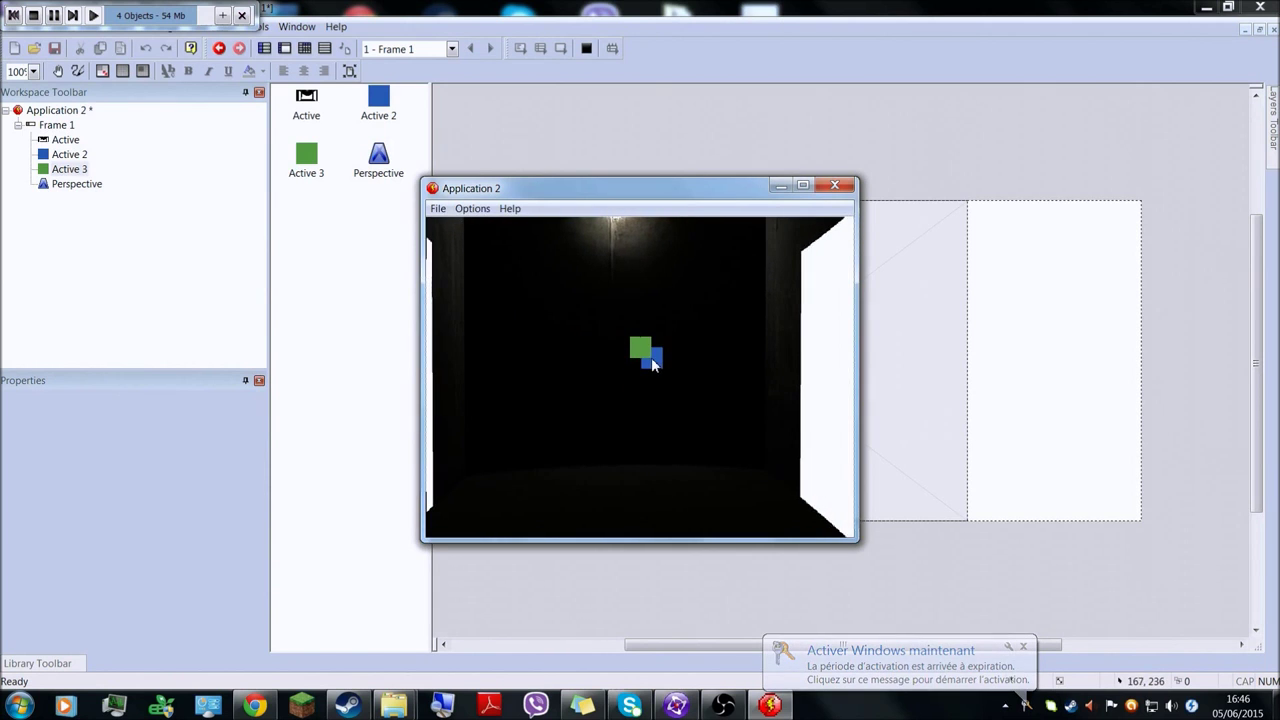
left_click(835, 186)
In the event editor, delete the window-centering action from the Start of Frame event.
left_click(304, 48)
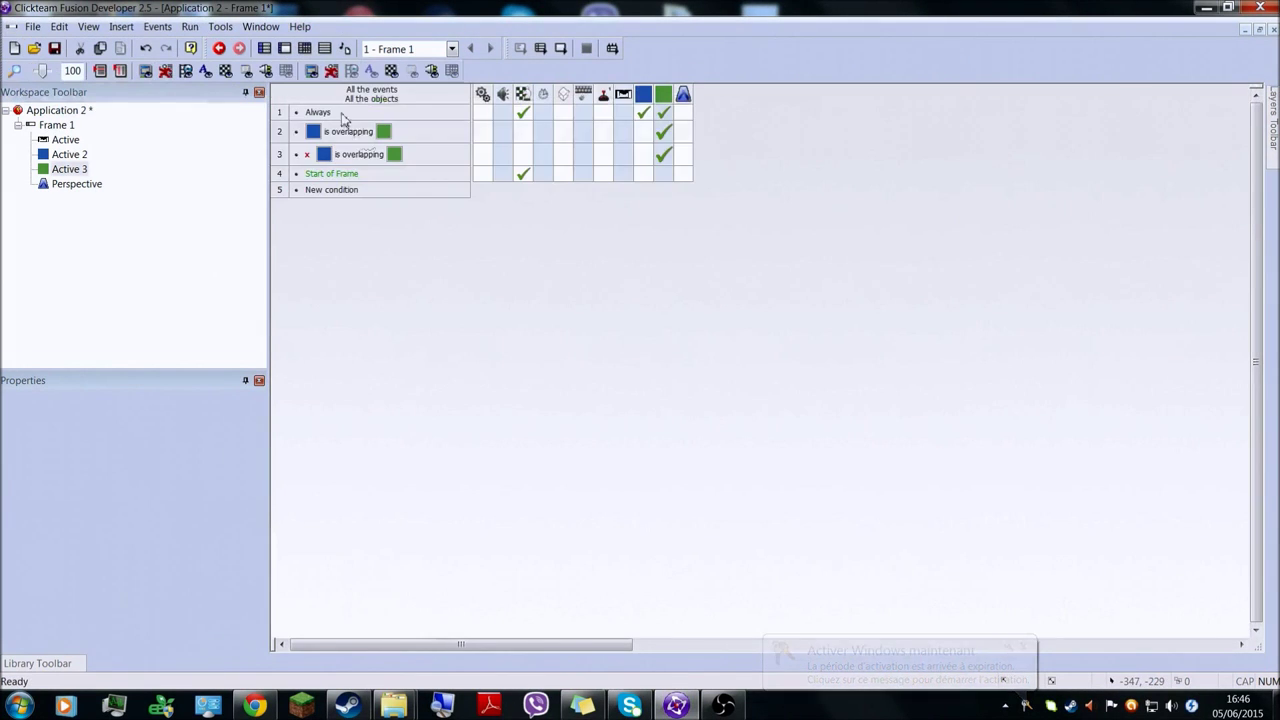
right_click(525, 174)
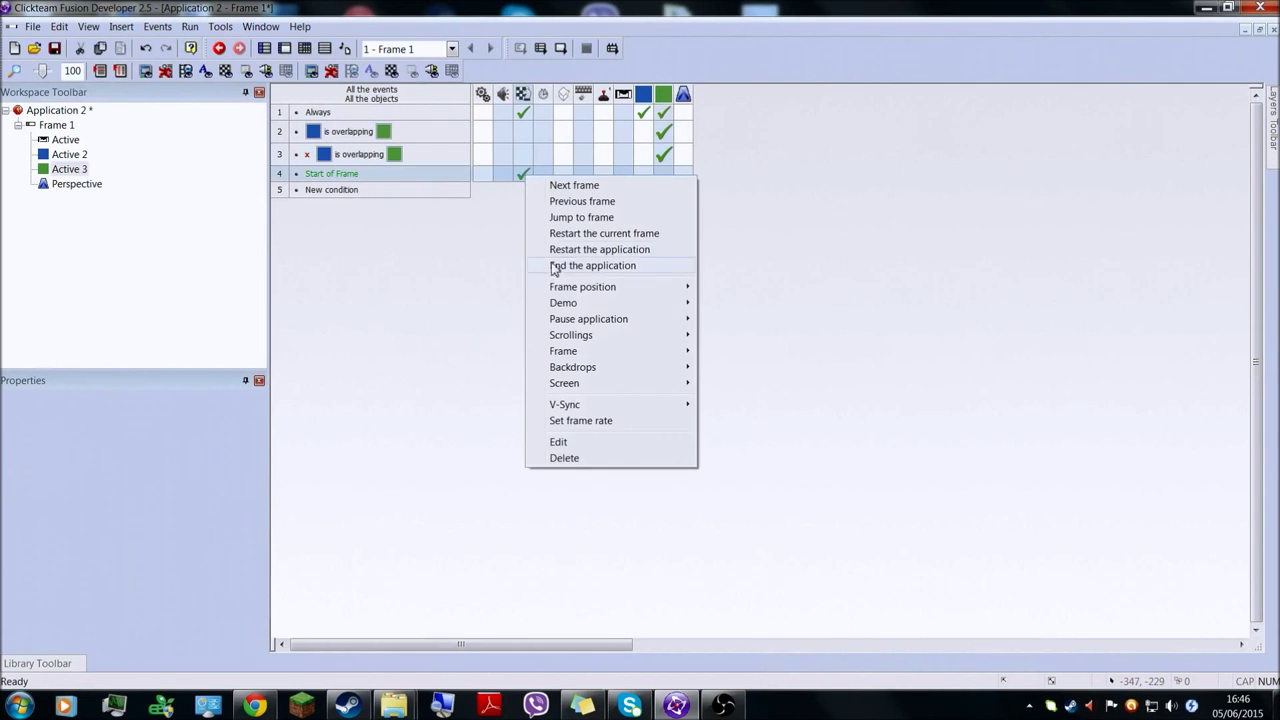
left_click(608, 459)
In the Start of Frame event, make Active 2 and Active 3 invisible and test-run the frame.
right_click(643, 174)
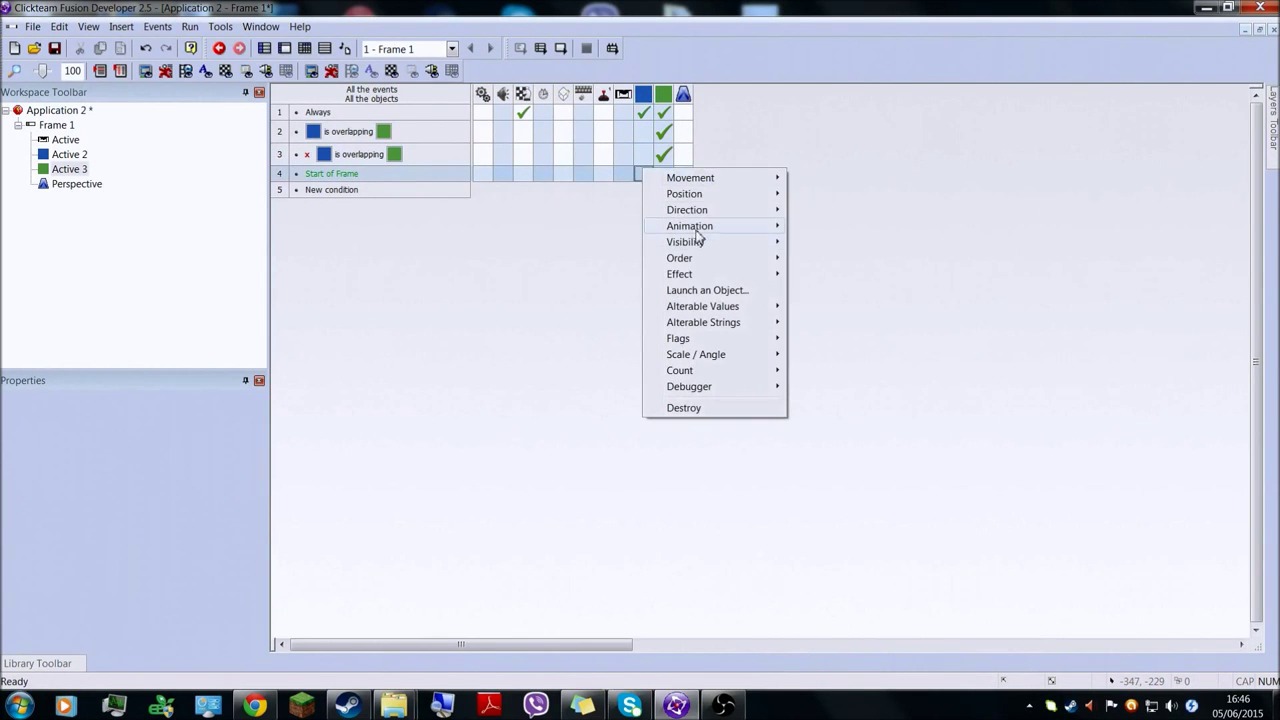
mouse_move(690, 243)
left_click(851, 256)
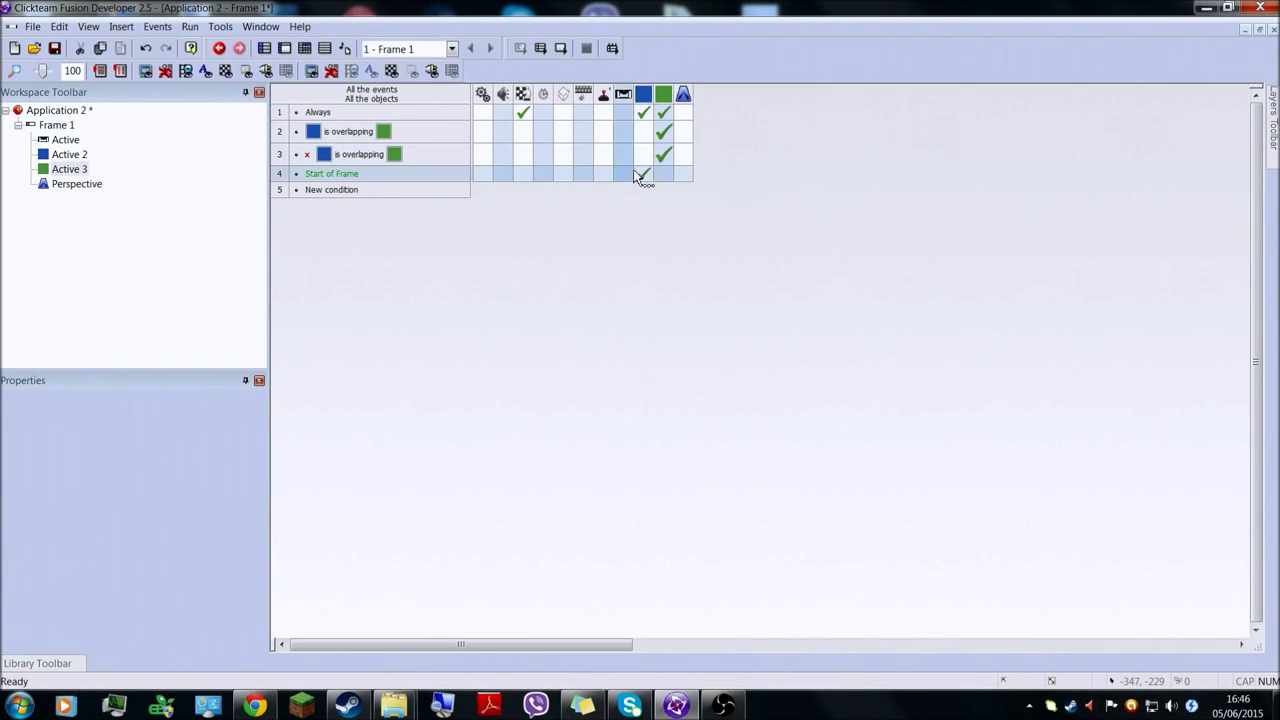
left_click(559, 49)
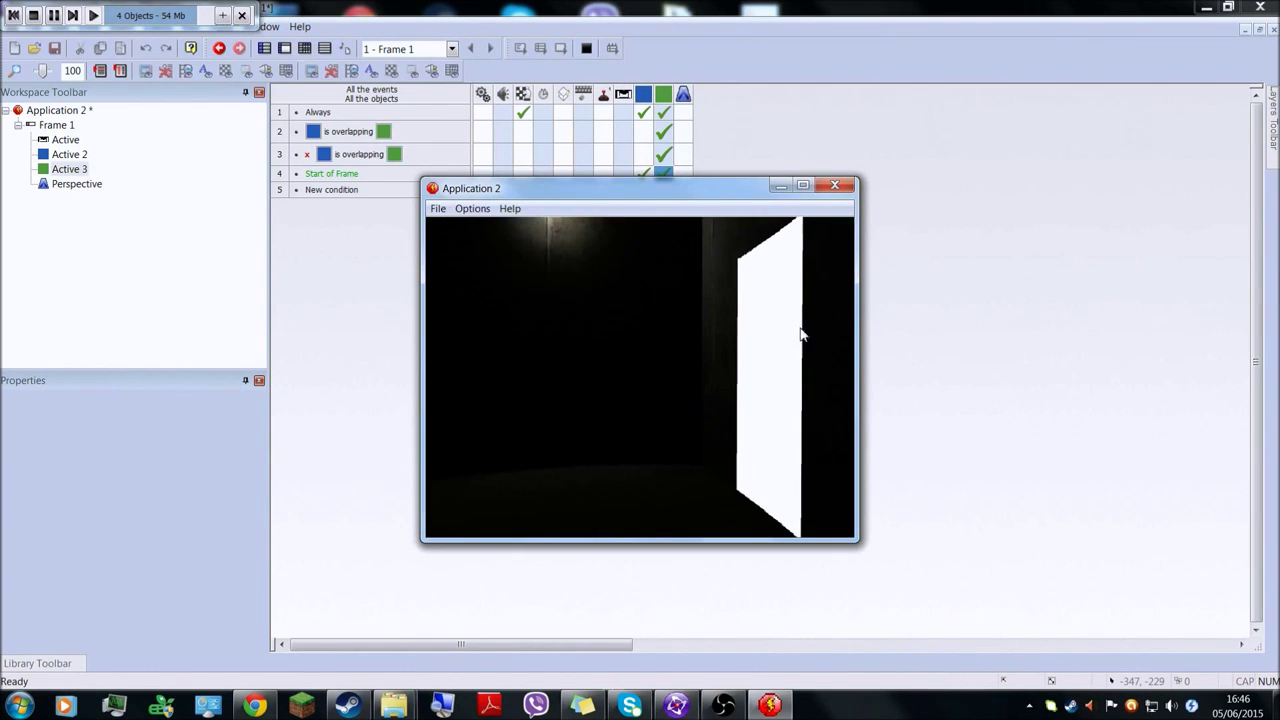
left_click(835, 185)
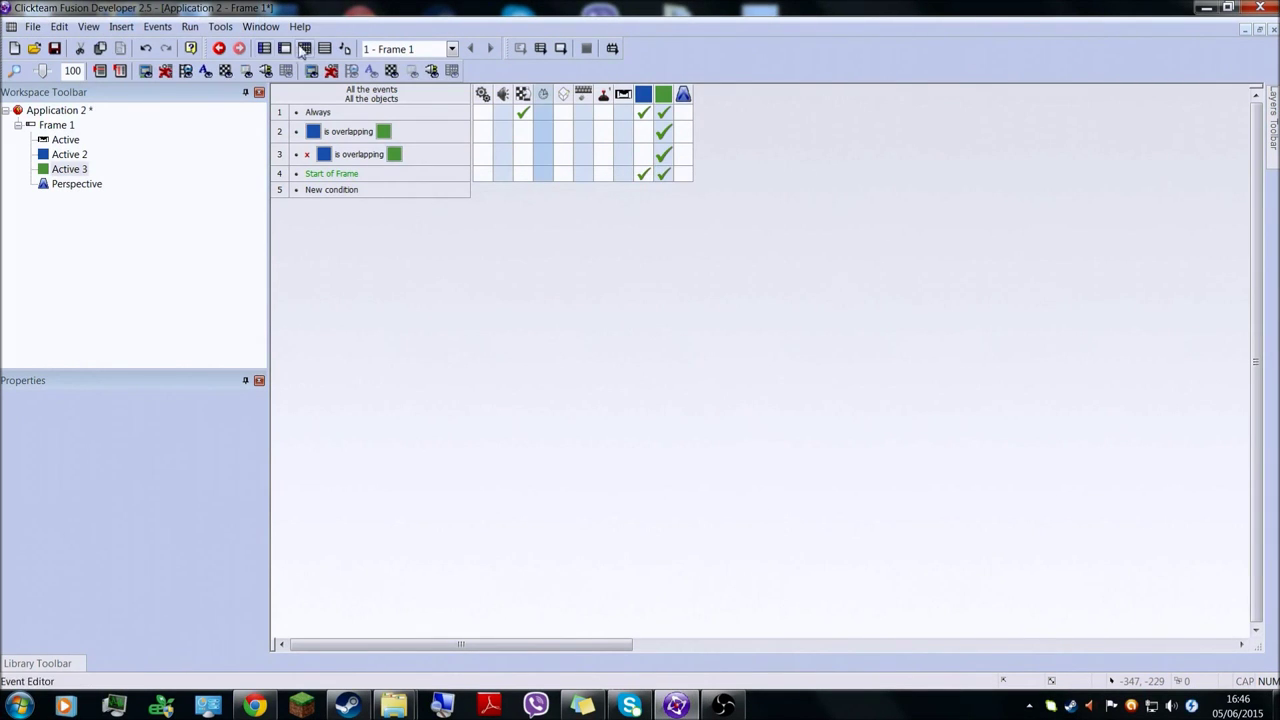
Return to the frame editor and make layer 1 visible again.
left_click(289, 50)
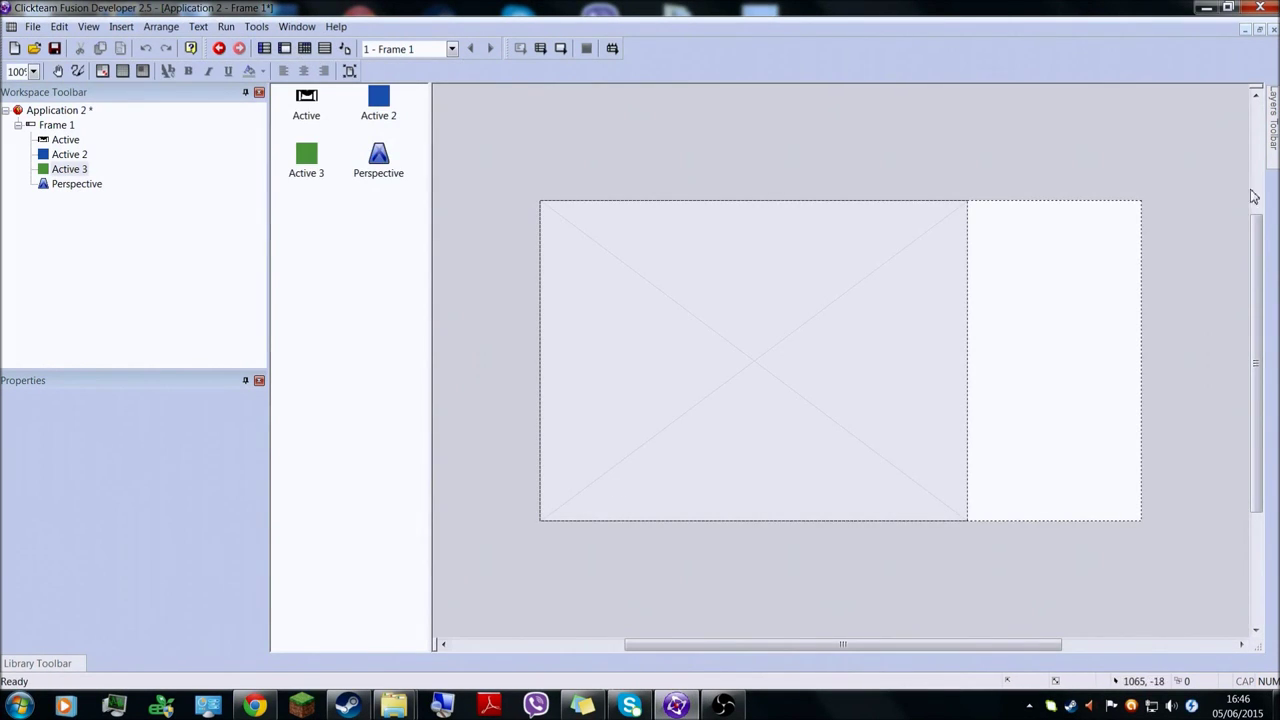
mouse_move(1272, 150)
left_click(1195, 191)
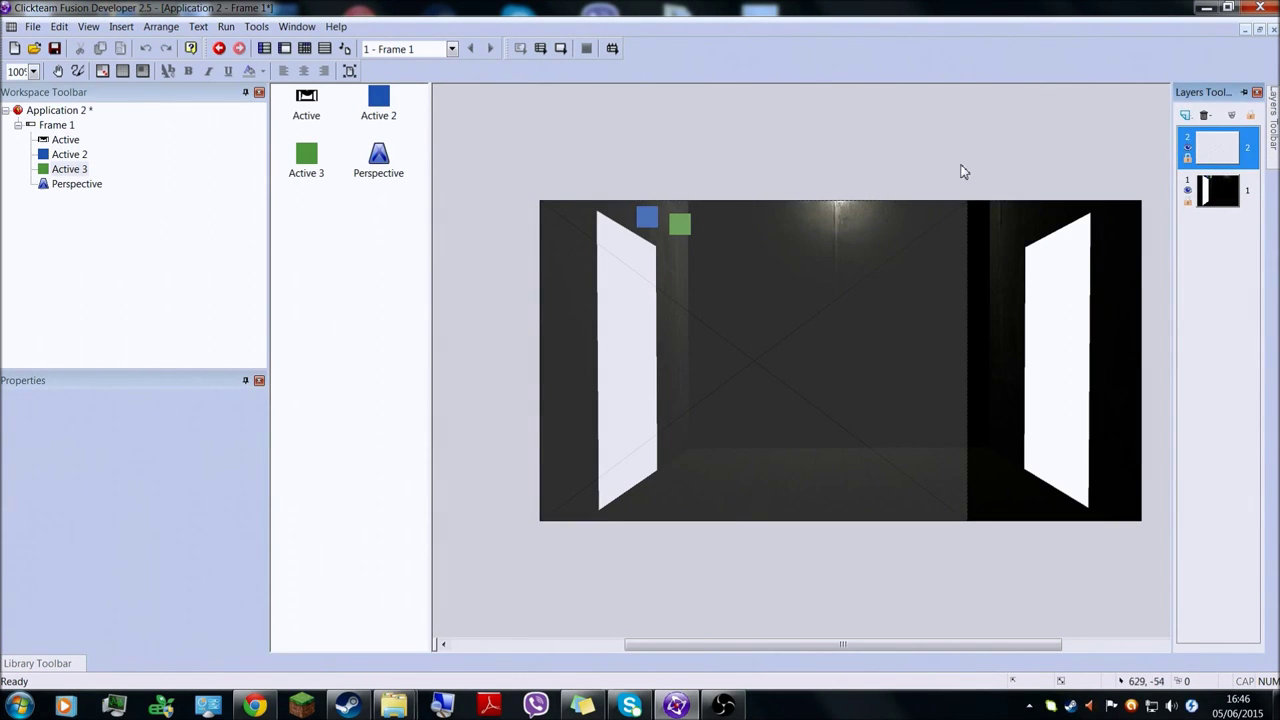
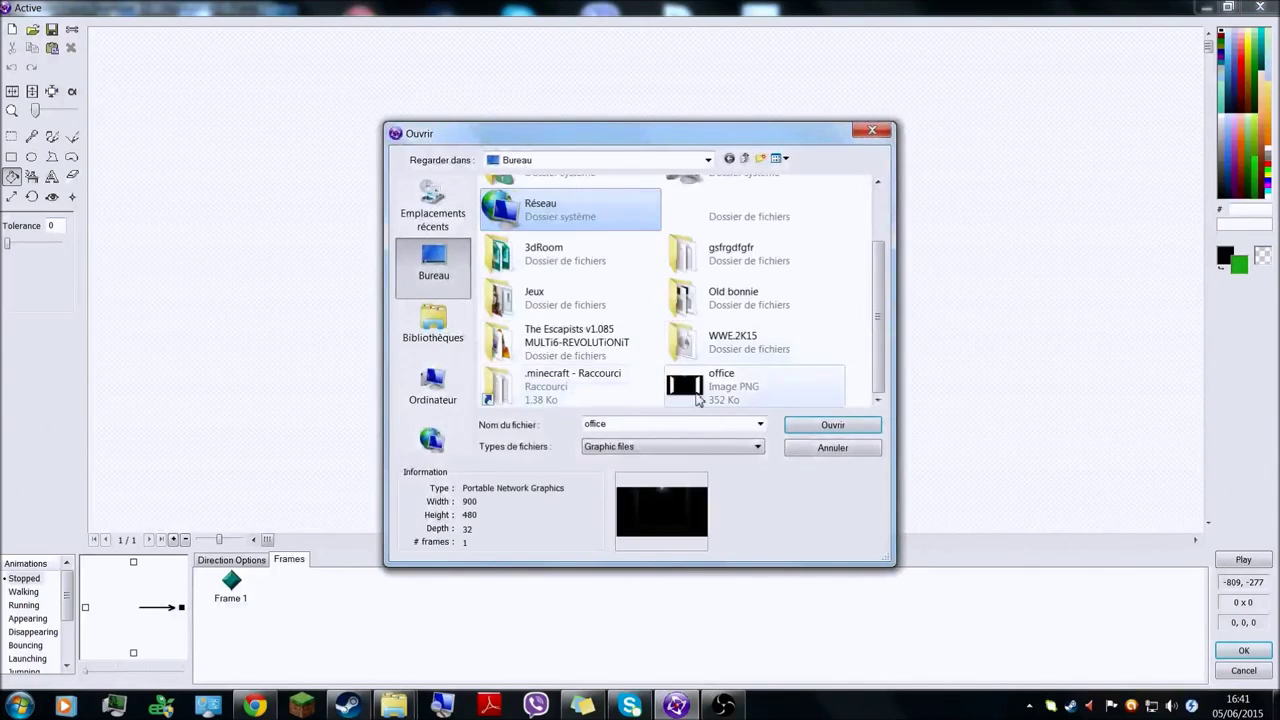
Import the office PNG image into the Active object and align it with the frame's upper-left corner.
left_click(588, 514)
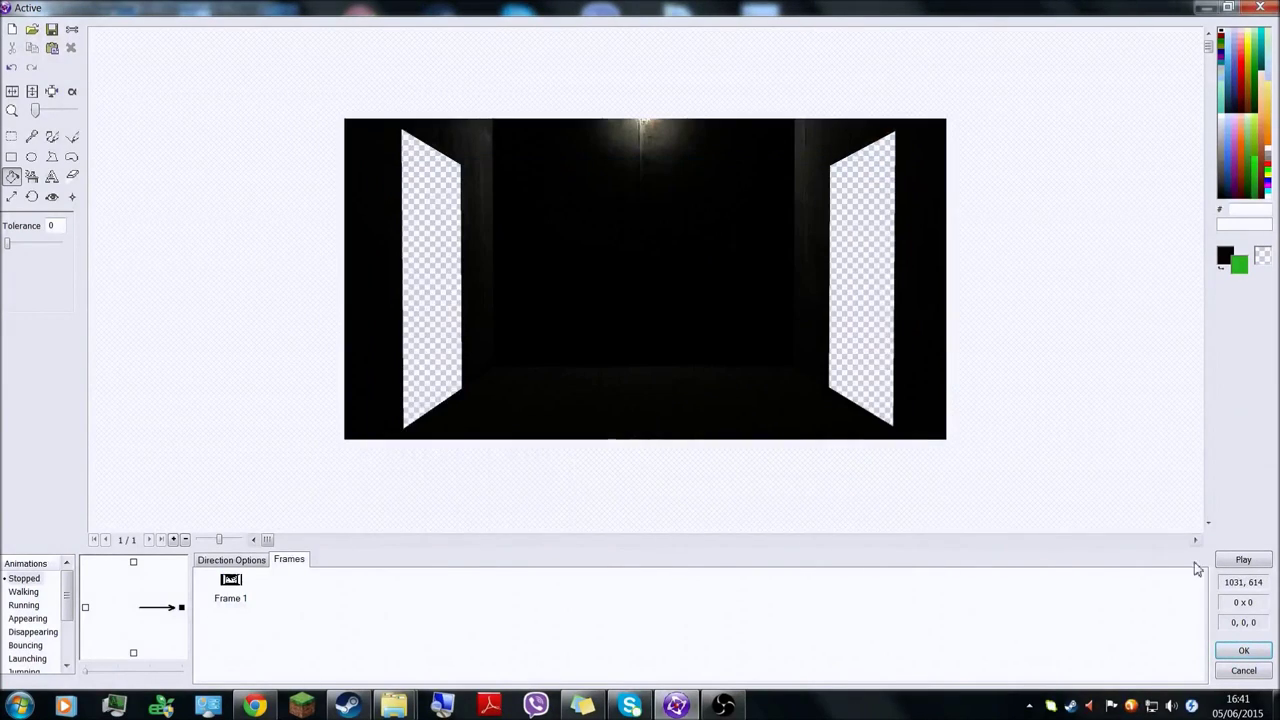
left_click(1241, 654)
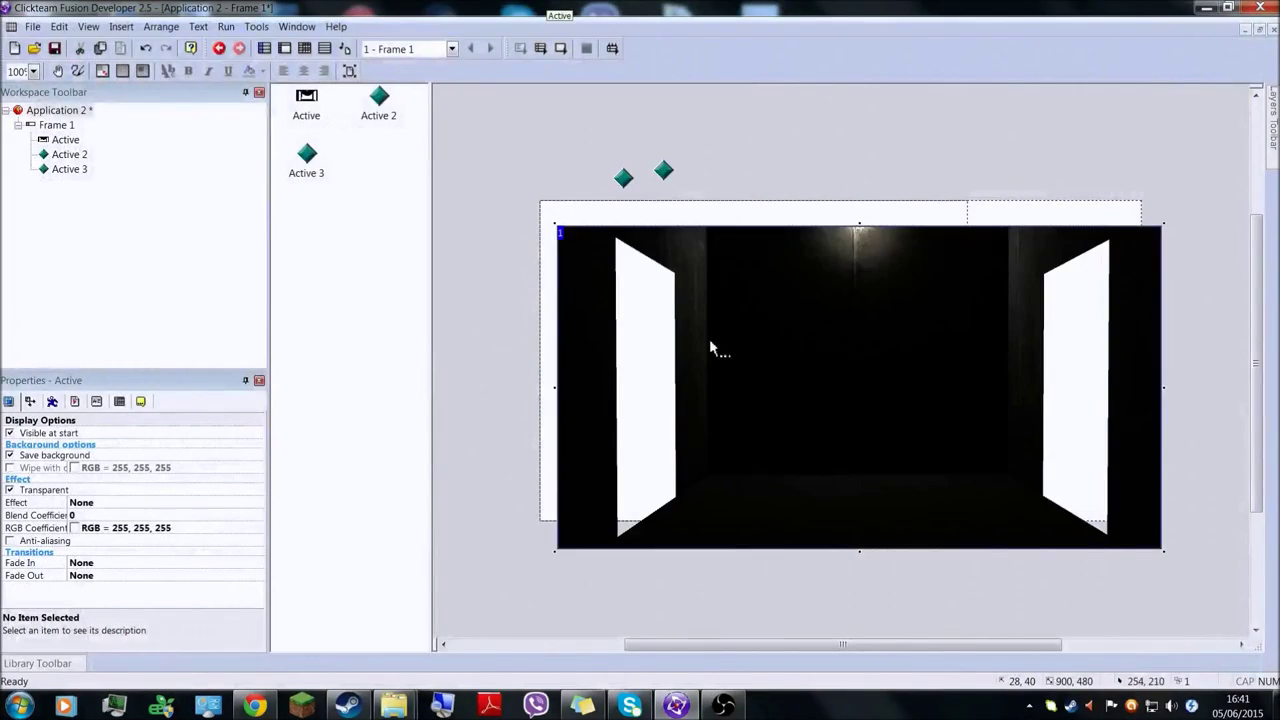
left_click_drag(580, 248, 562, 220)
left_click(540, 170)
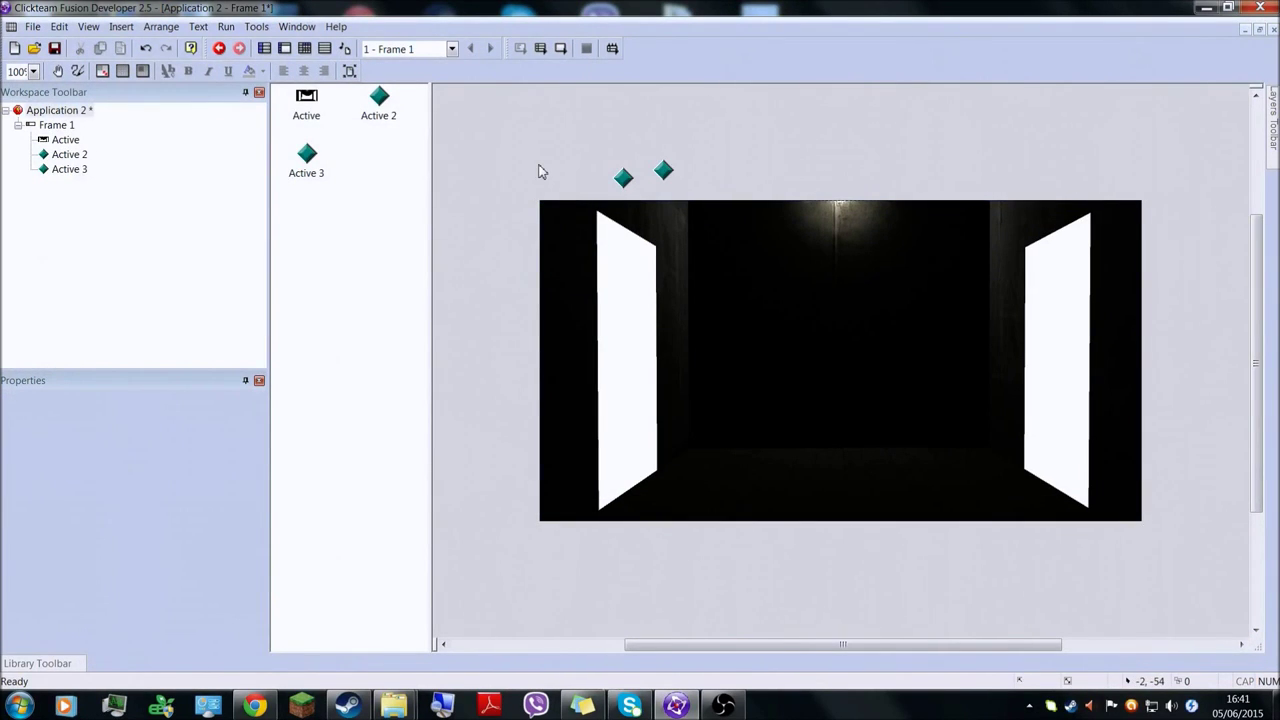
Move the two diamond objects, Active 2 and Active 3, onto the upper-left part of the office picture.
left_click_drag(623, 178, 679, 223)
left_click(663, 170)
Erase Active 2's diamond image and fill its canvas with solid blue (335FB3).
double_click(647, 217)
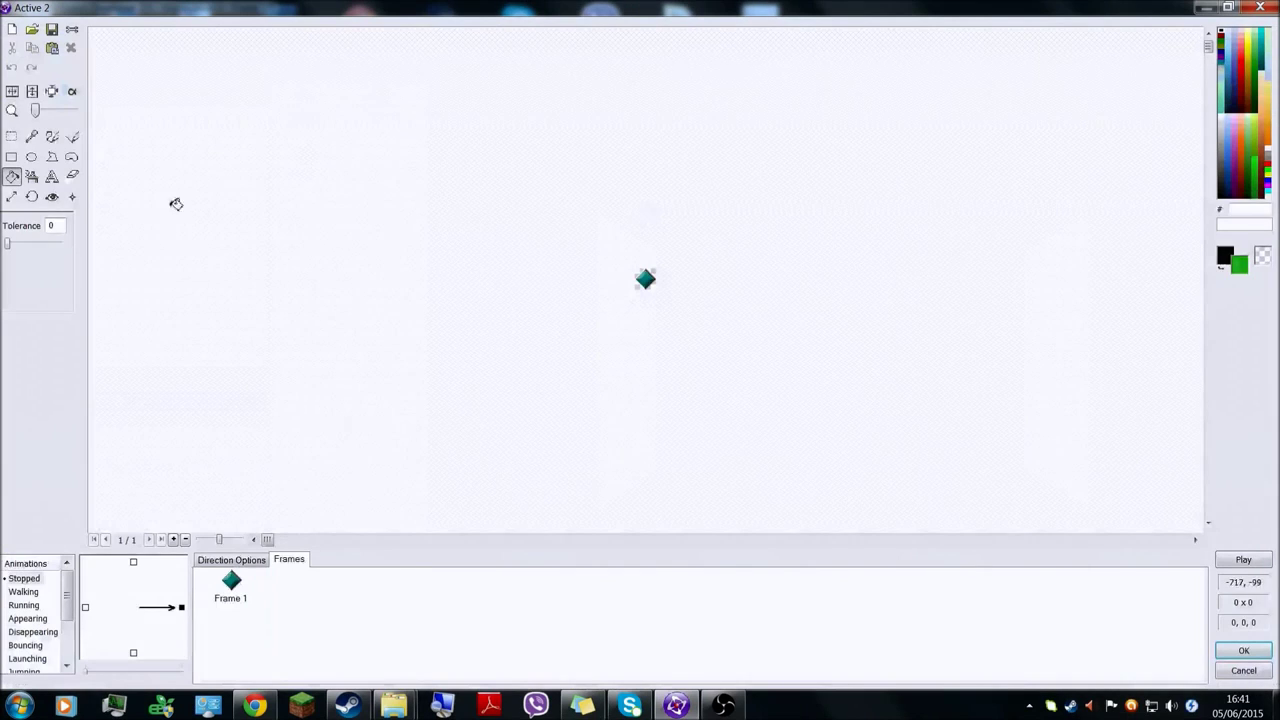
left_click(10, 136)
left_click_drag(466, 249, 979, 356)
key("Delete")
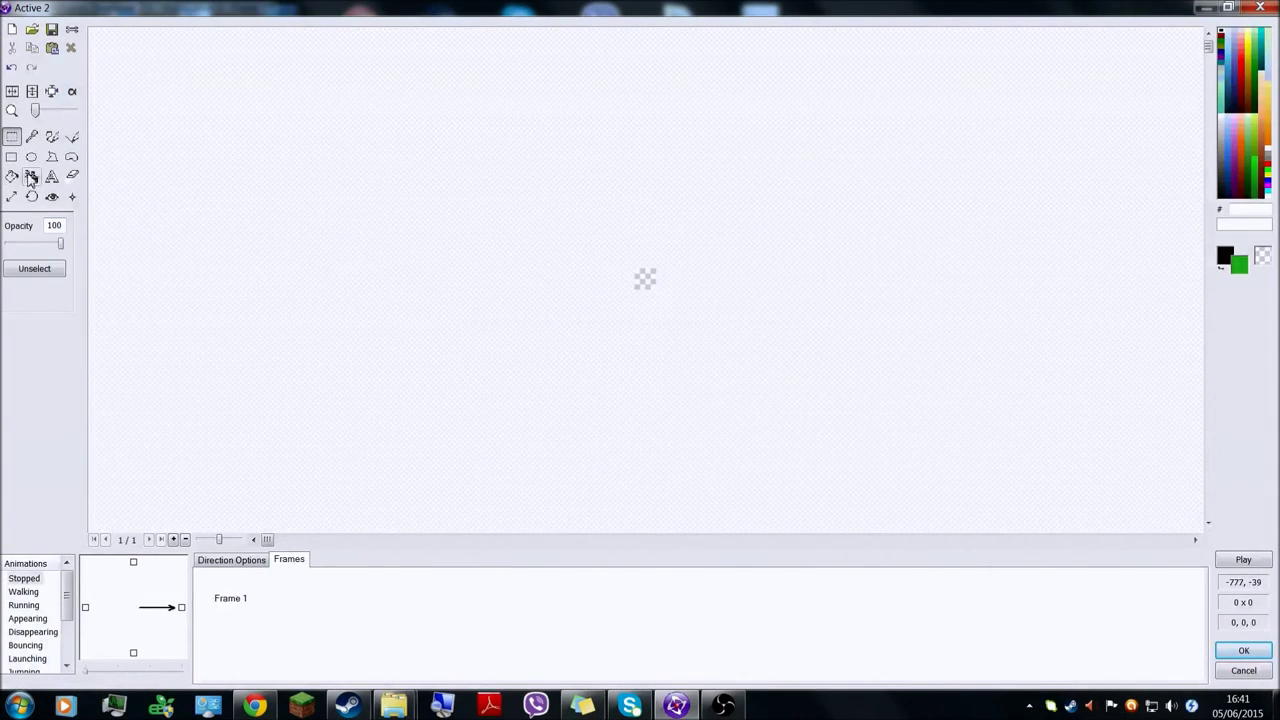
left_click(11, 157)
left_click(11, 176)
left_click(1233, 172)
left_click(646, 279)
left_click(1243, 650)
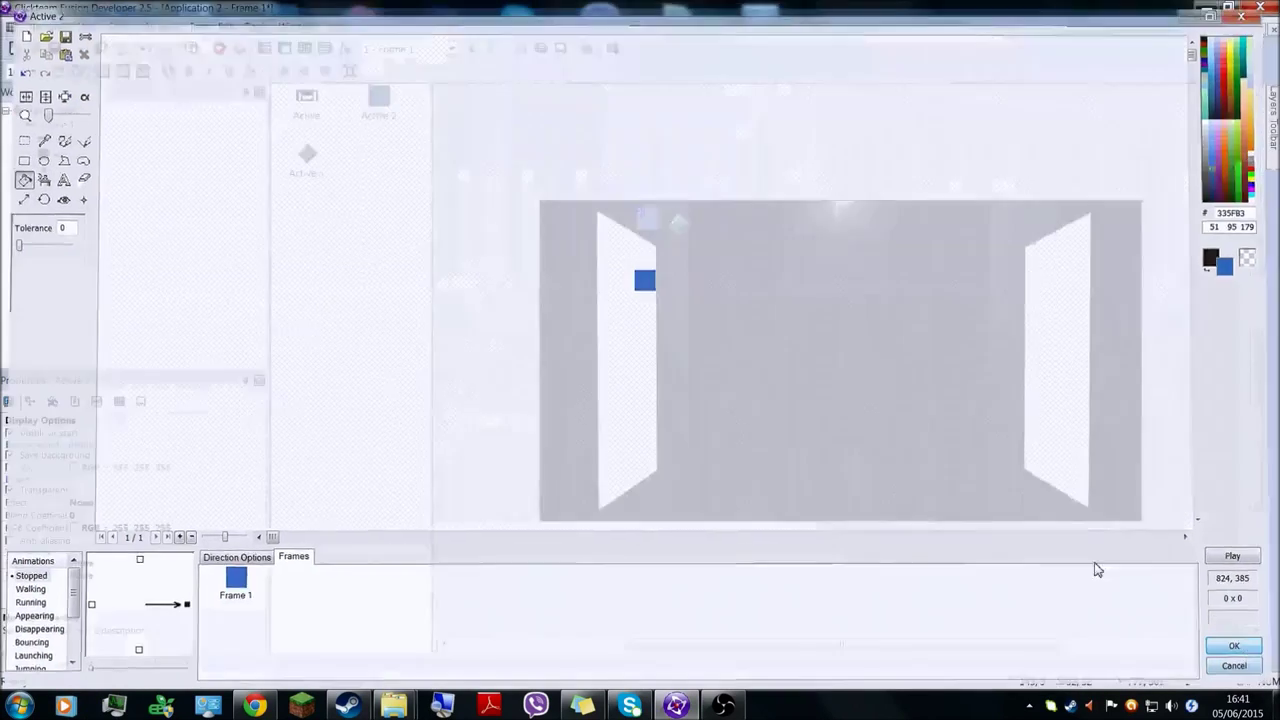
Erase Active 3's diamond image and fill its canvas with solid green.
double_click(679, 226)
key("ctrl+a")
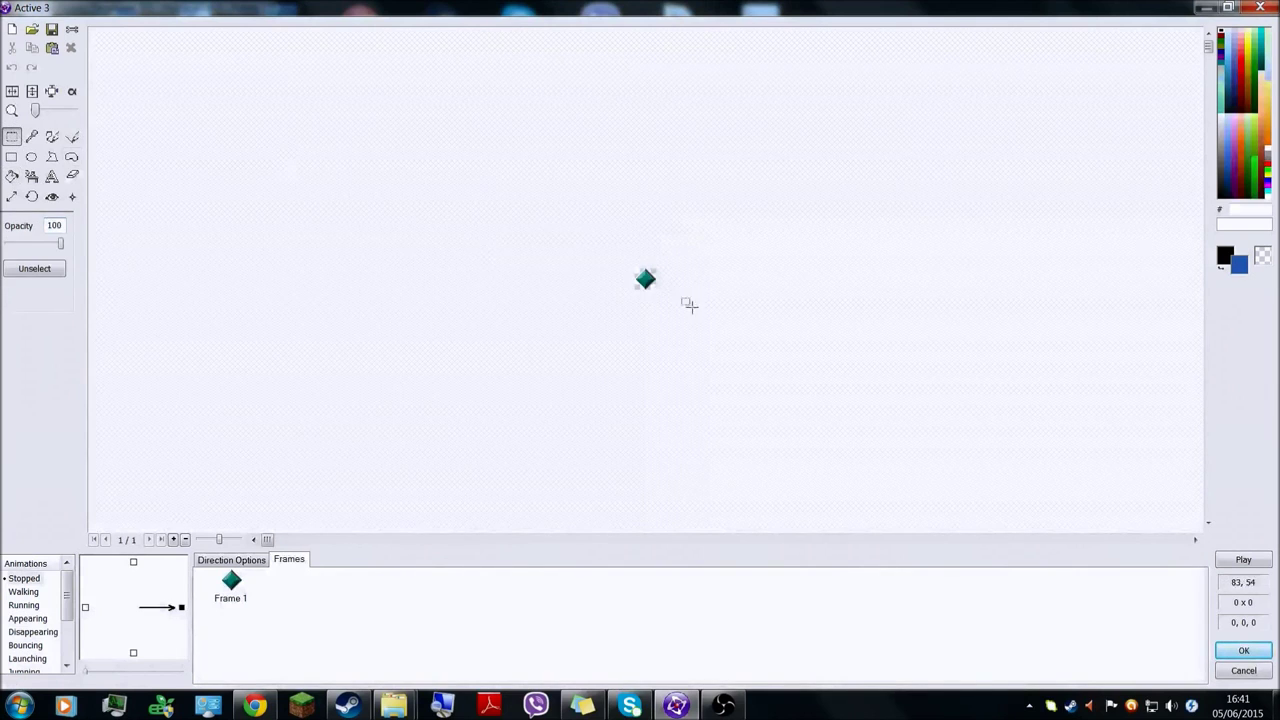
key("Delete")
left_click(12, 176)
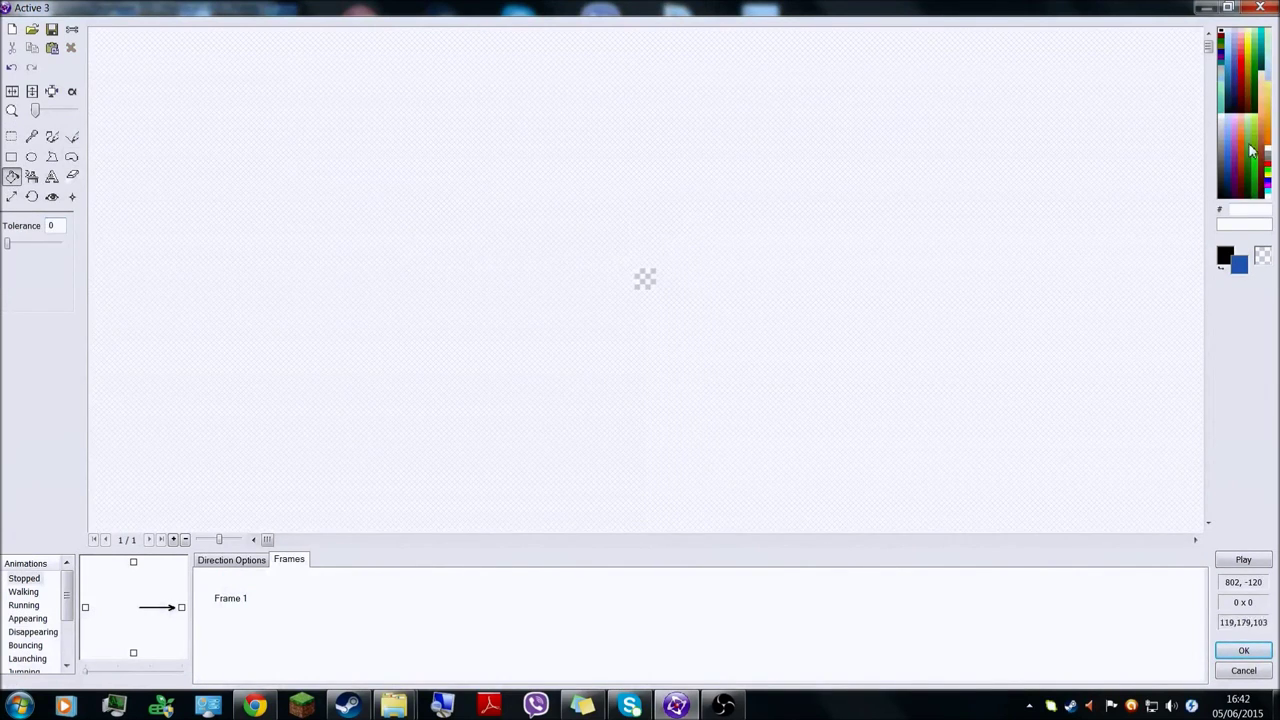
left_click(1255, 168)
left_click(646, 279)
left_click(1243, 650)
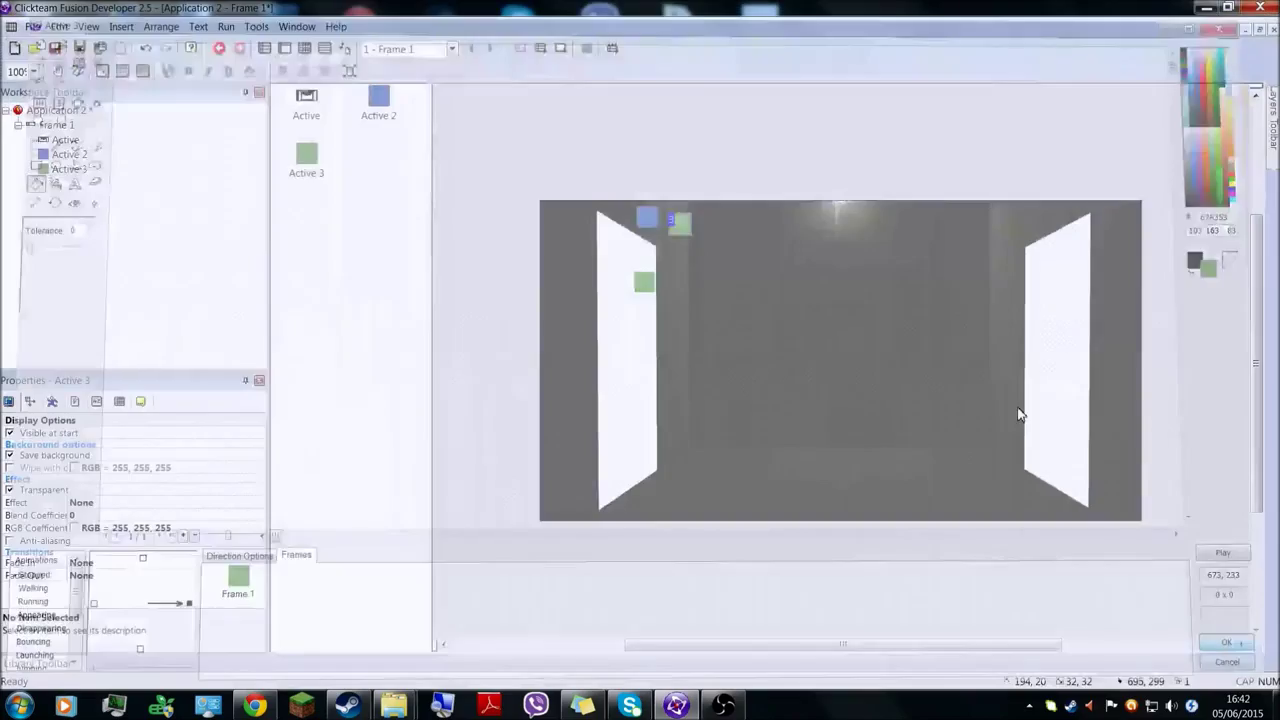
Open the event editor and test-run the frame to check how the blue and green objects follow the mouse.
key("ctrl+e")
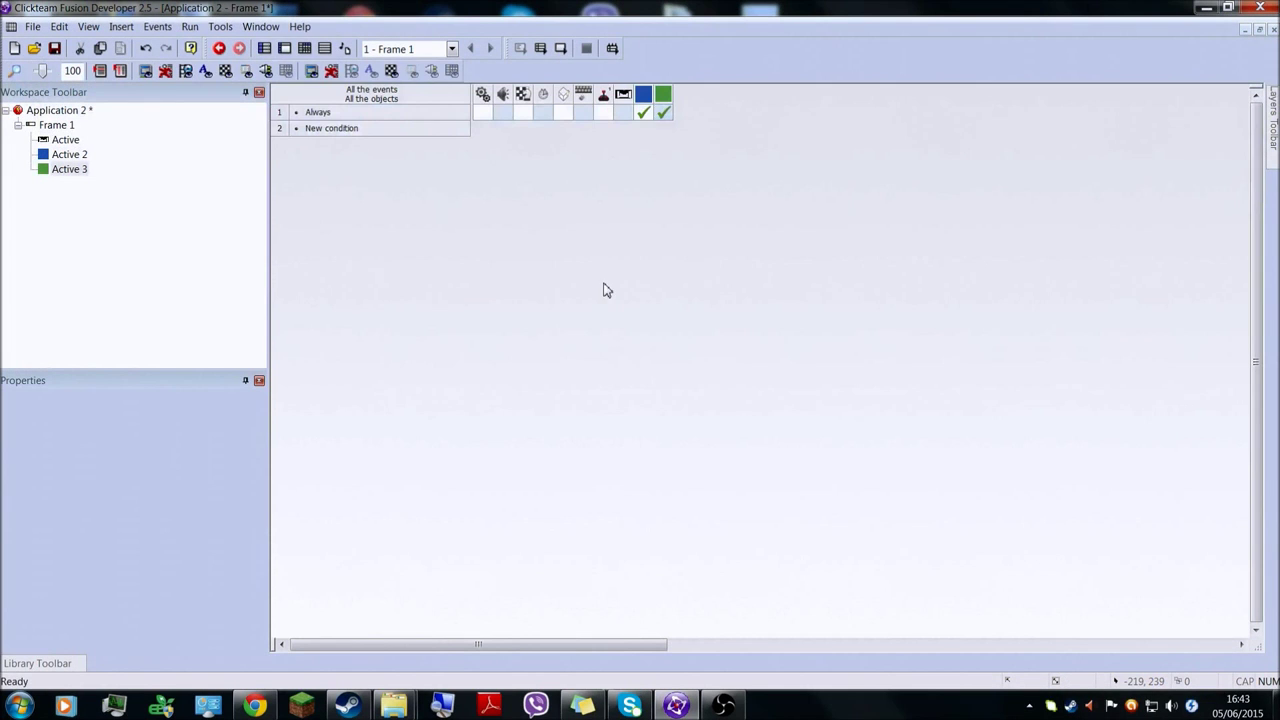
key("F7")
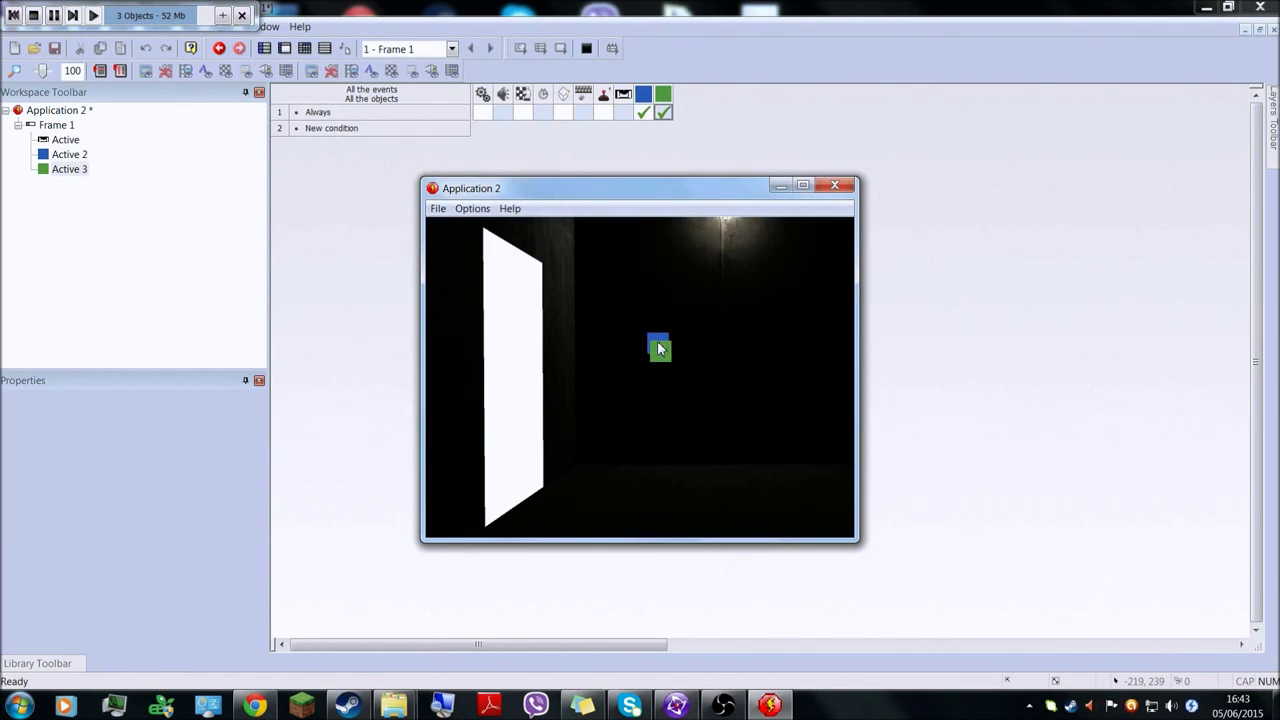
left_click(835, 186)
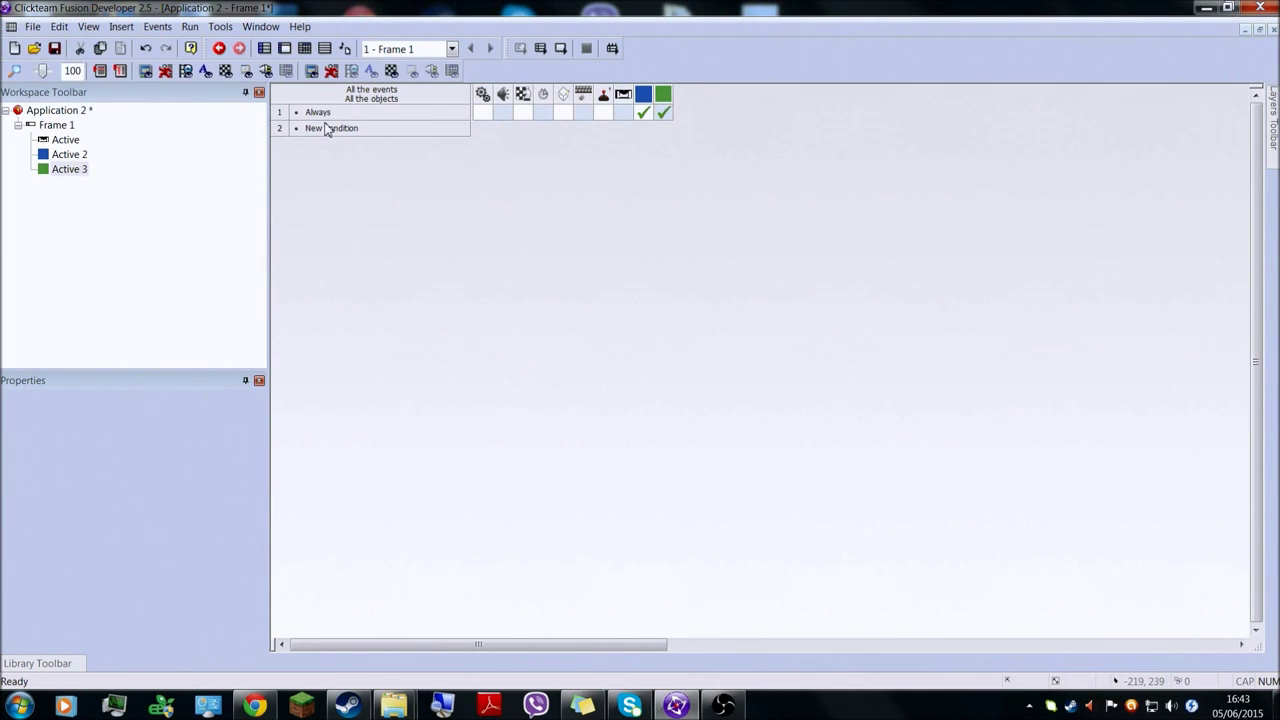
Add a new event with the condition of a collision between Active 2 (blue) and Active 3 (green).
double_click(331, 128)
right_click(600, 145)
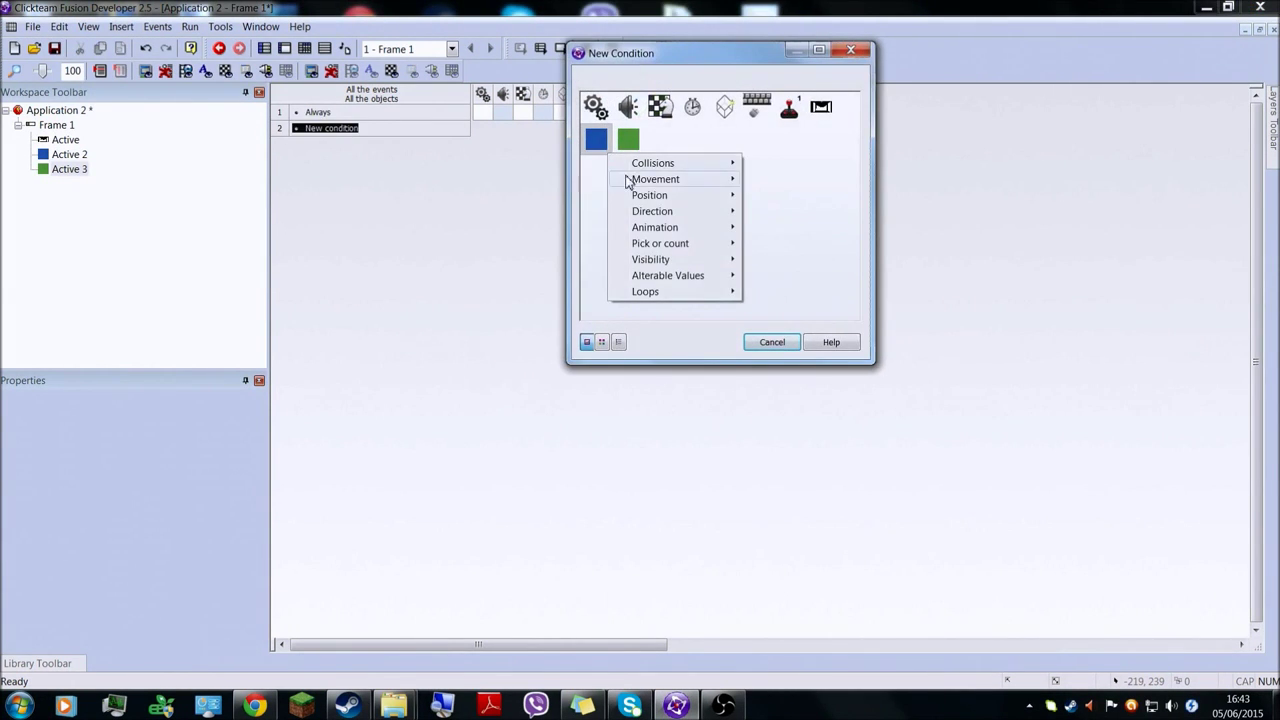
mouse_move(688, 165)
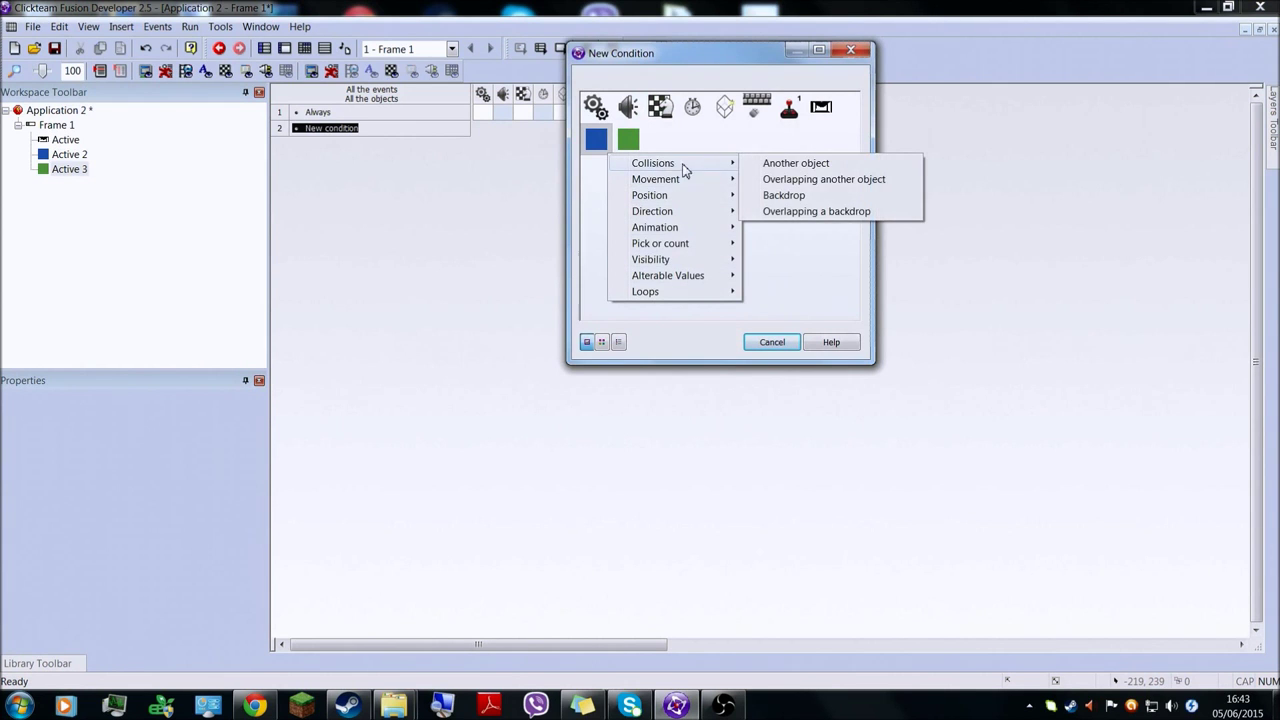
left_click(766, 176)
left_click(658, 108)
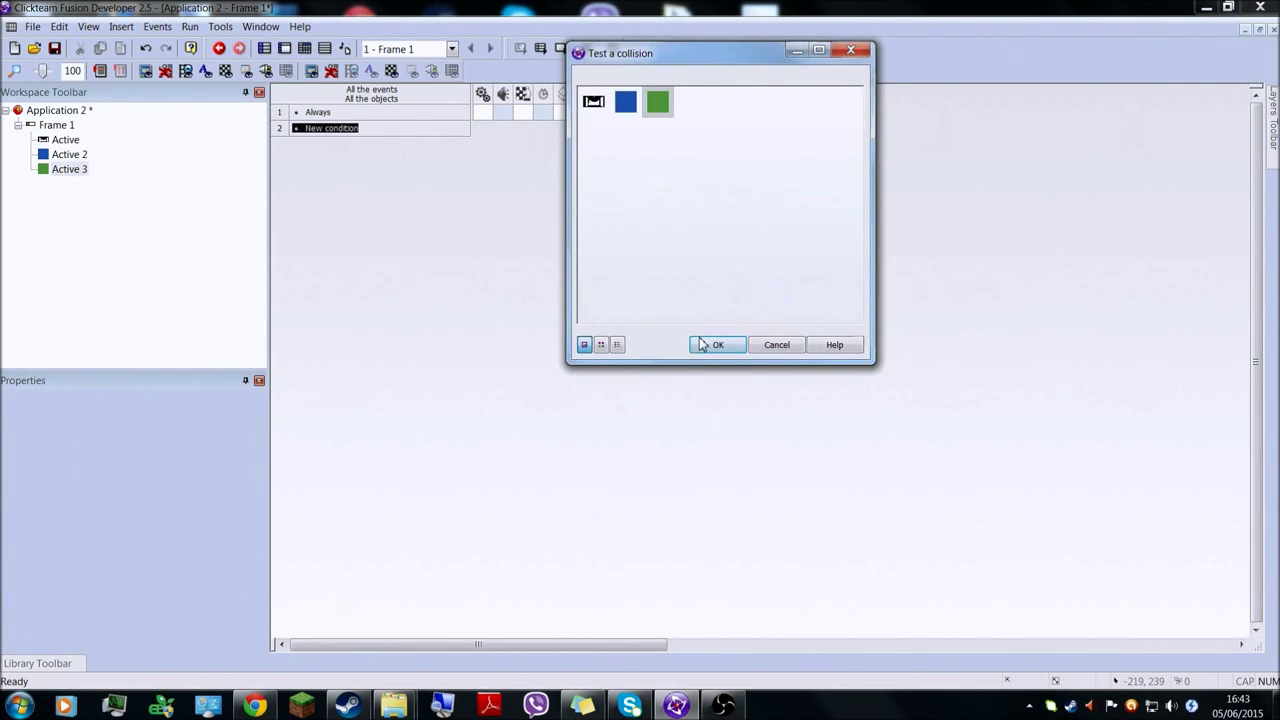
left_click(703, 344)
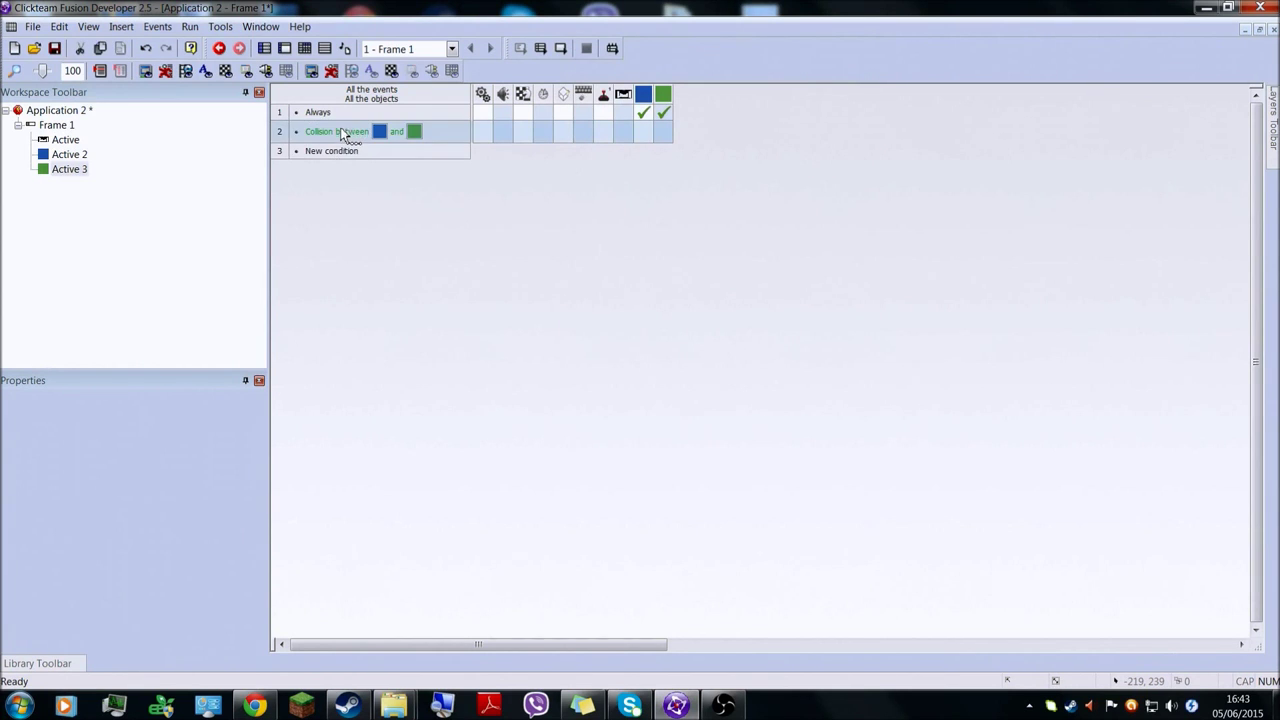
left_click_drag(349, 137, 349, 155)
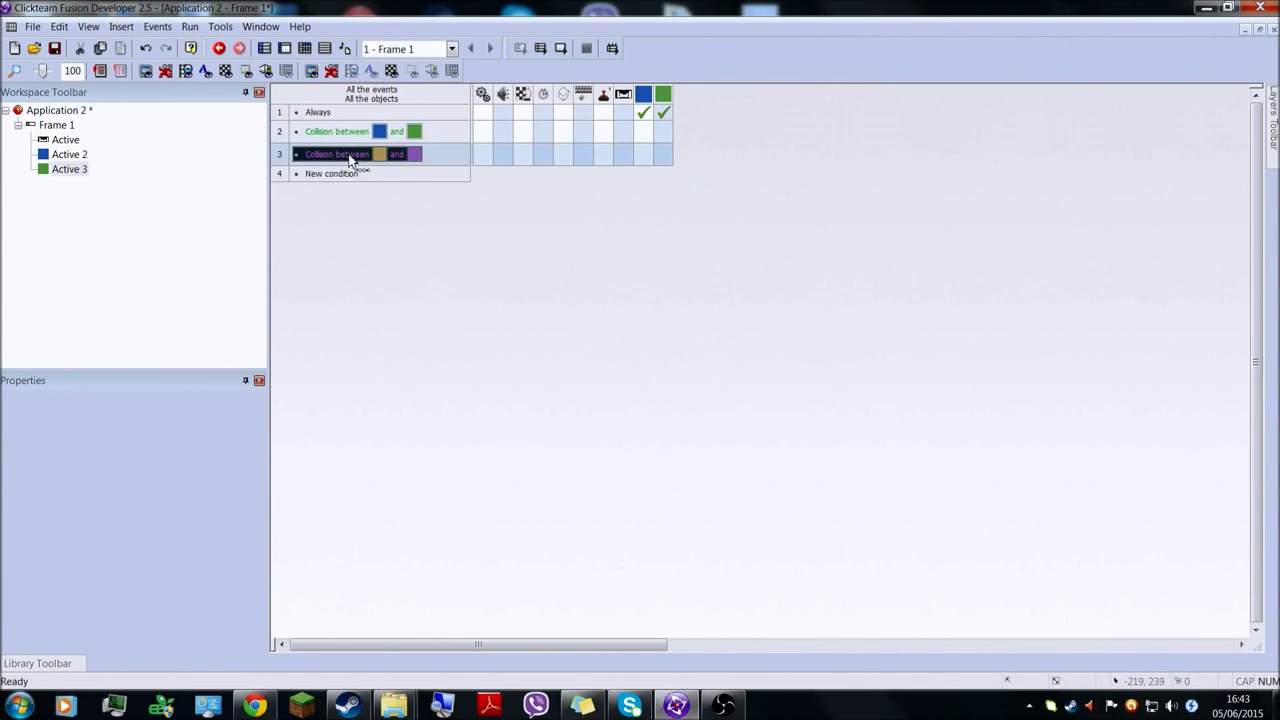
right_click(350, 160)
left_click(337, 160)
right_click(336, 160)
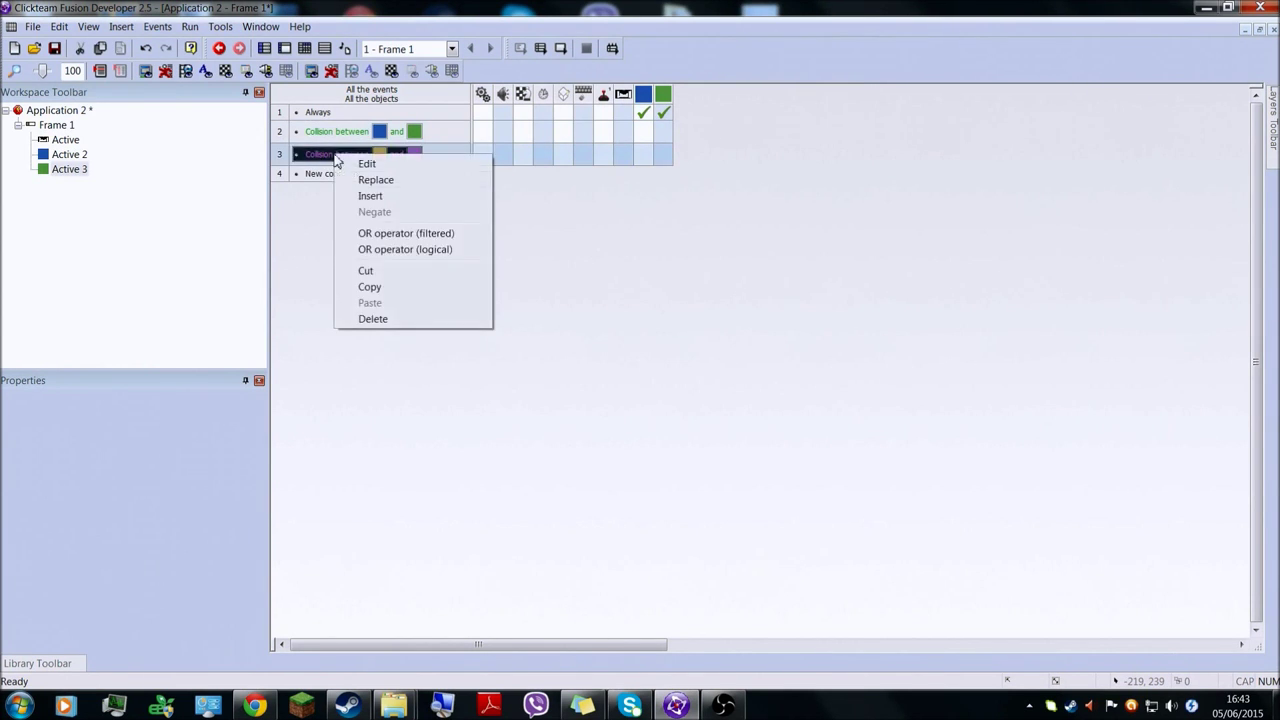
left_click(295, 158)
right_click(288, 154)
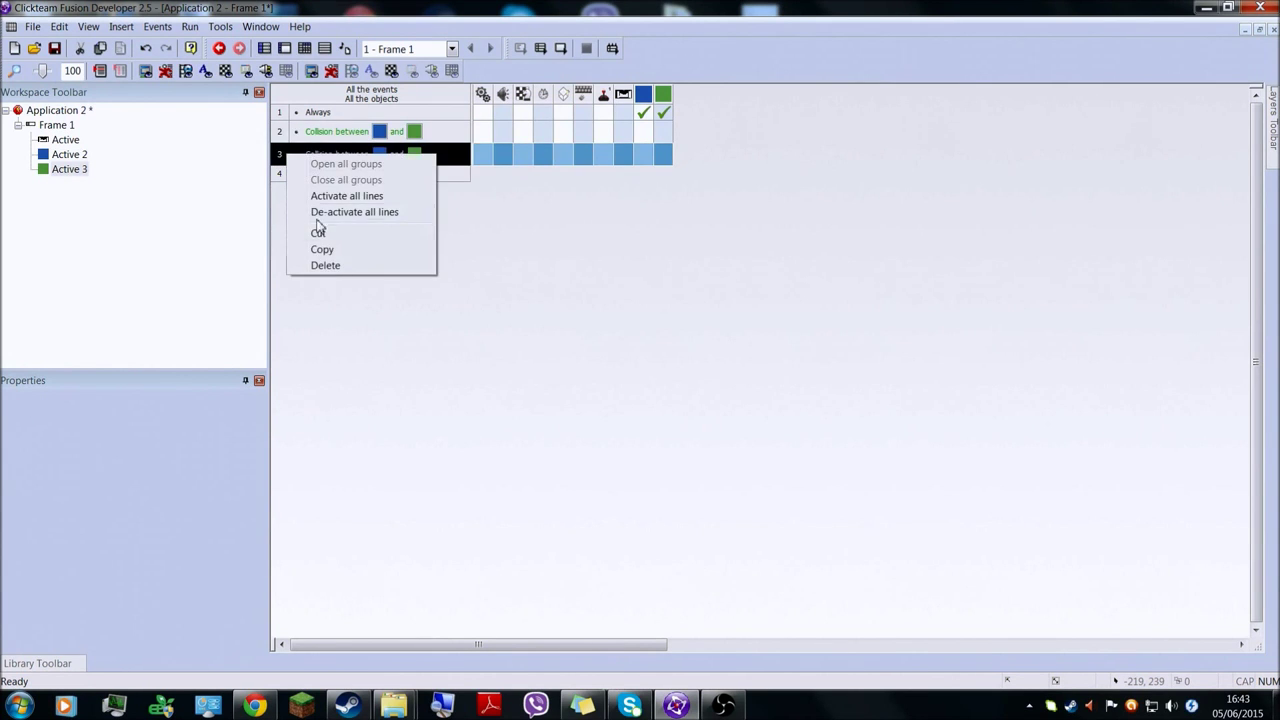
left_click(334, 266)
left_click(403, 206)
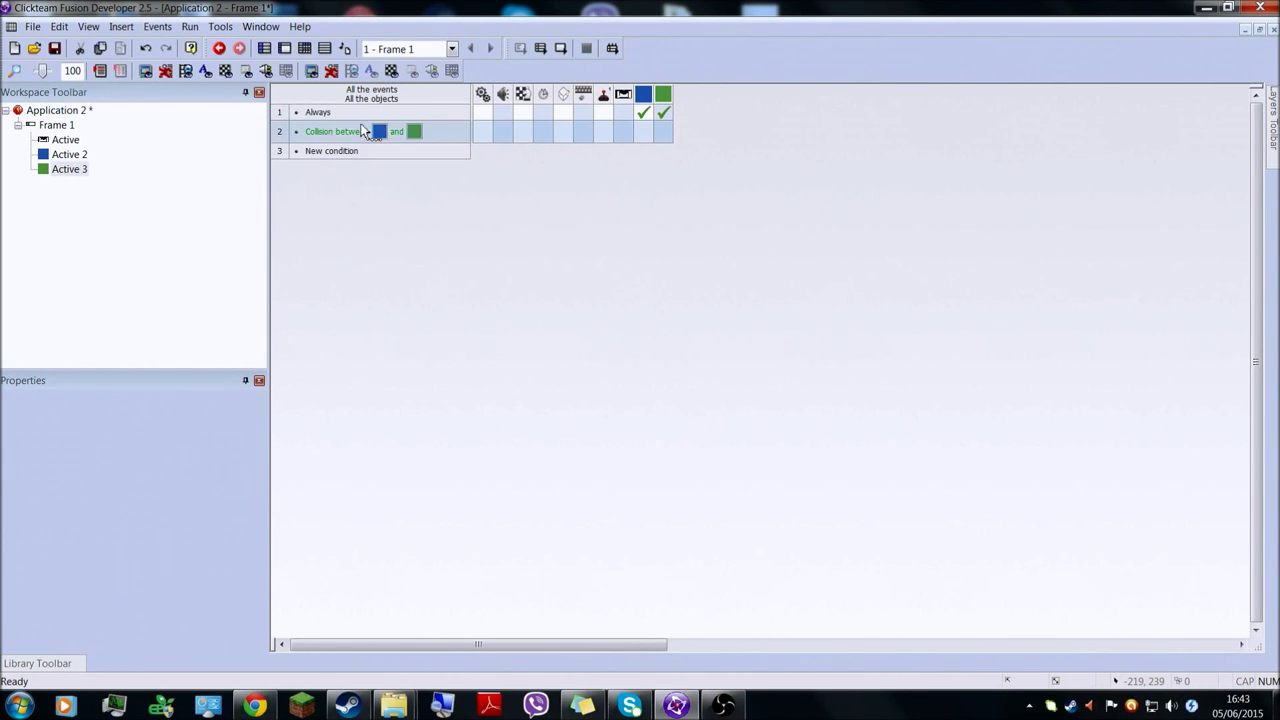
Add a Stop movement action for the green Active 3 object to the collision event.
right_click(662, 133)
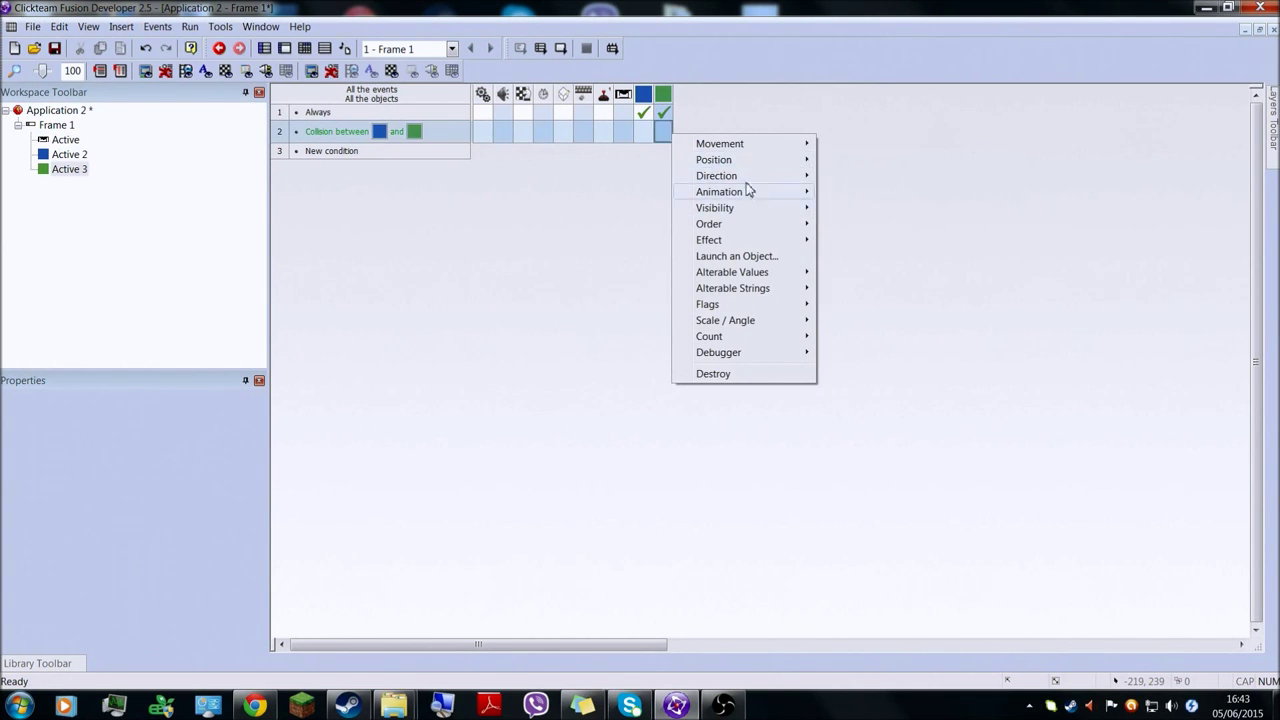
mouse_move(790, 144)
left_click(843, 144)
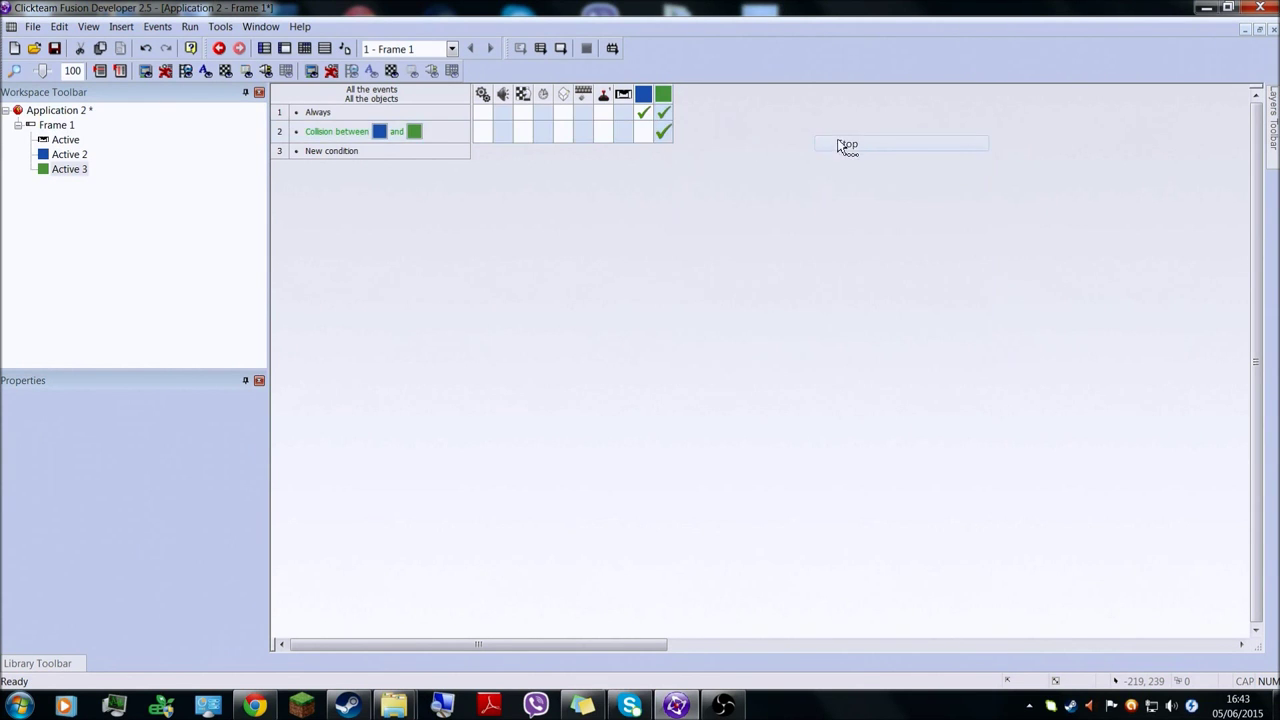
Add a third event with the negated condition that the blue Active 2 is overlapping the green Active 3.
left_click(331, 133)
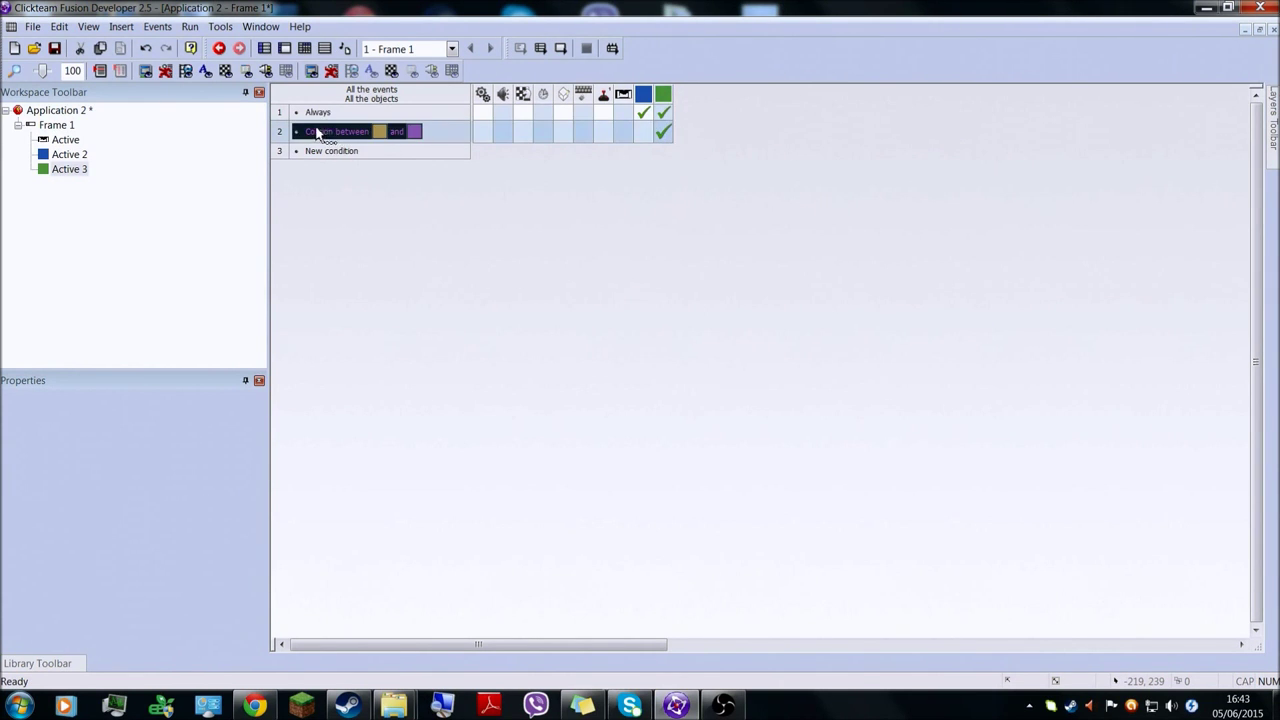
left_click(331, 150)
right_click(596, 140)
mouse_move(652, 152)
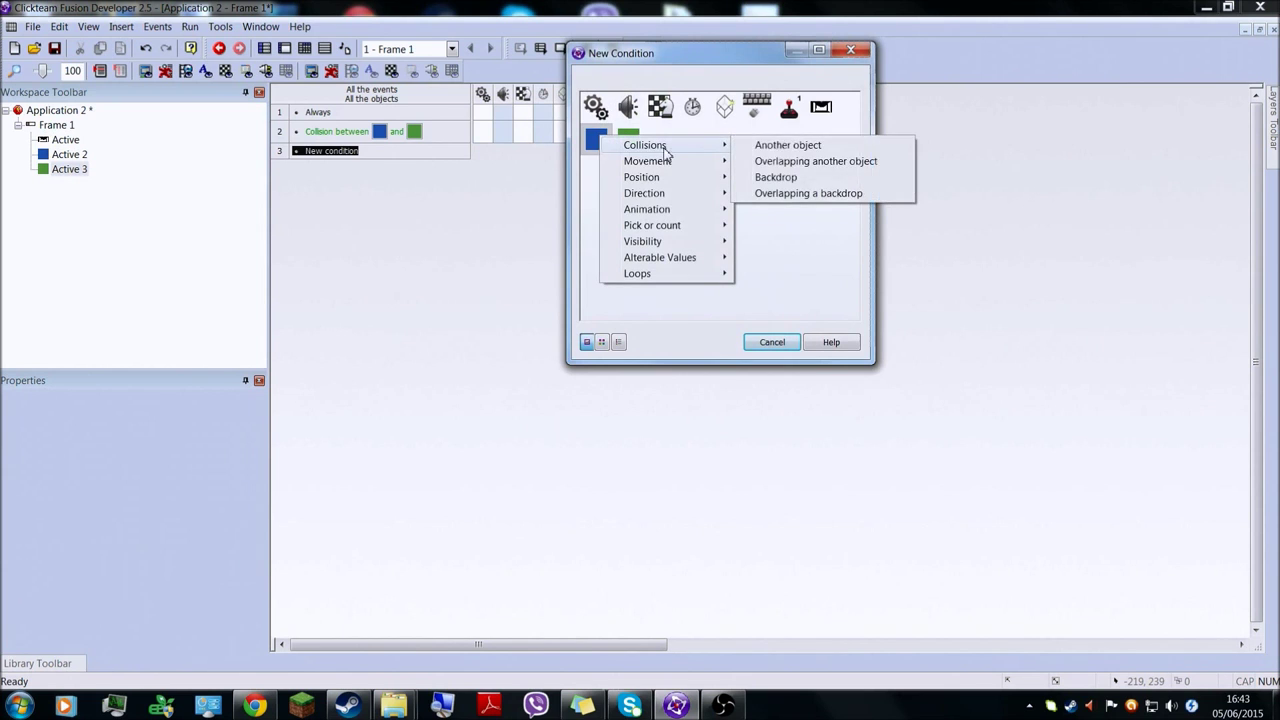
left_click(862, 161)
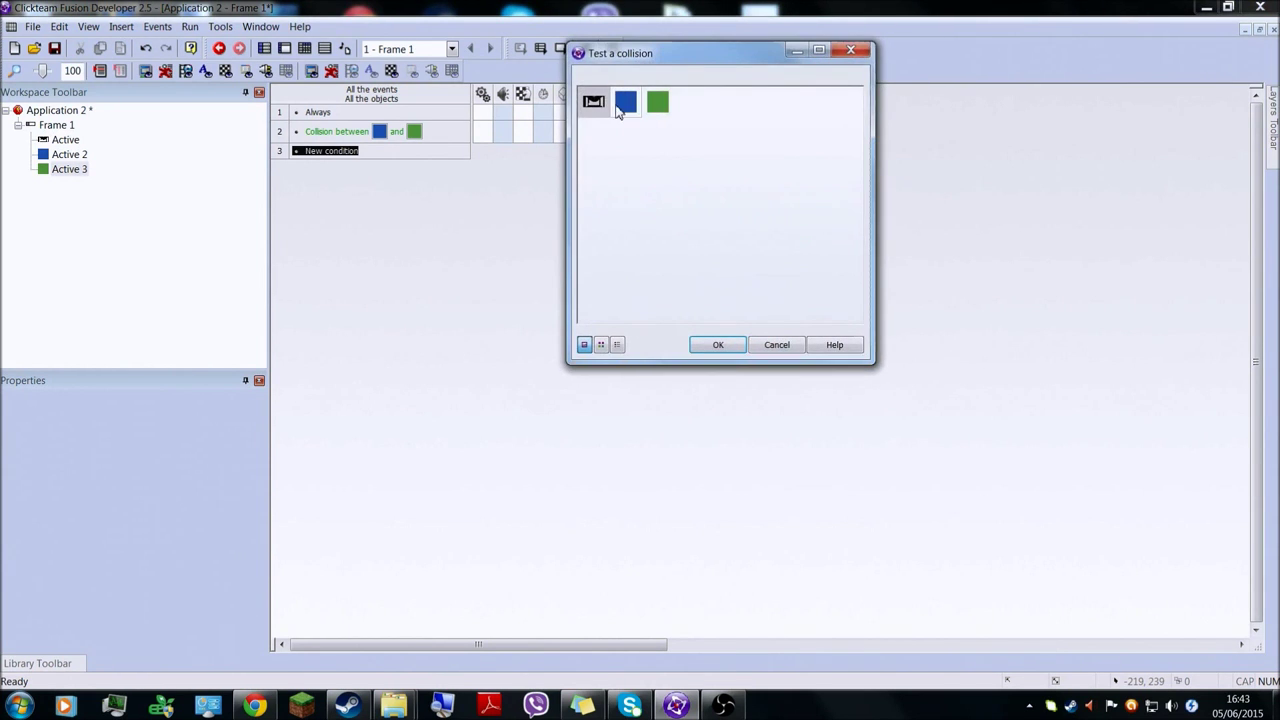
left_click(657, 102)
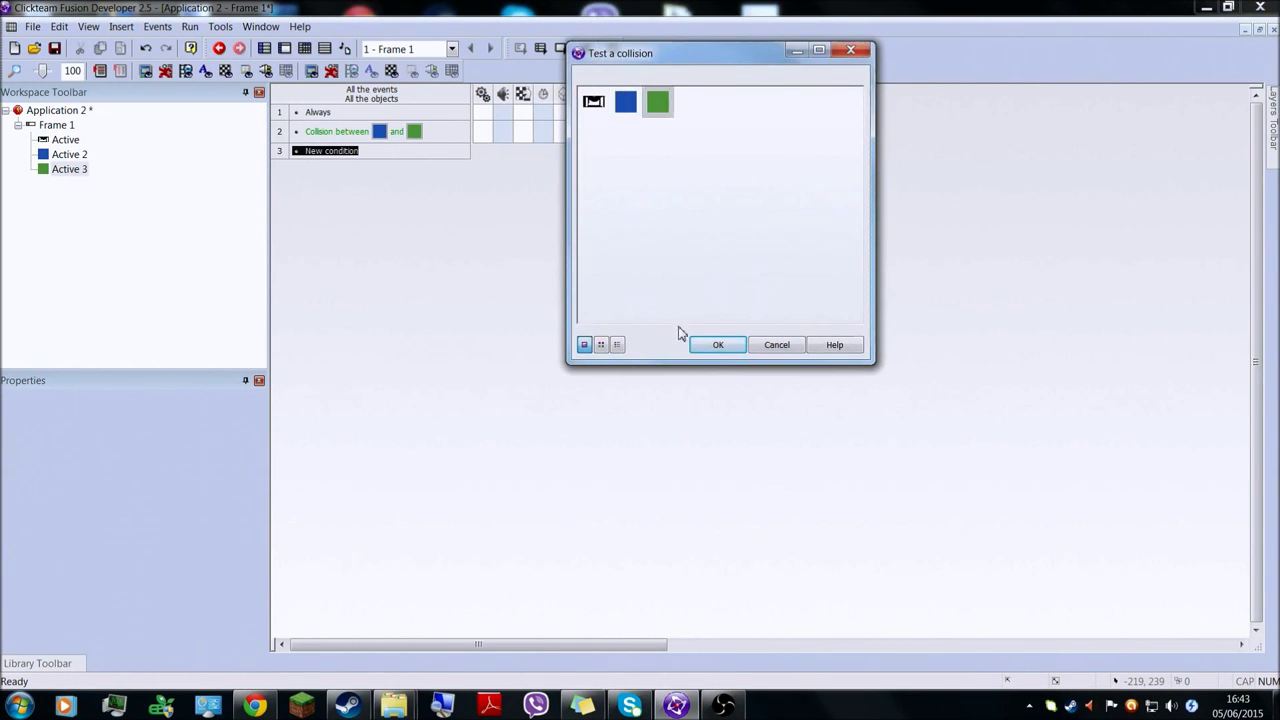
left_click(717, 344)
left_click(356, 153)
right_click(356, 152)
left_click(390, 206)
Replace event 2's collision condition with one testing whether the blue Active 2 is overlapping the green Active 3.
left_click(344, 138)
right_click(344, 143)
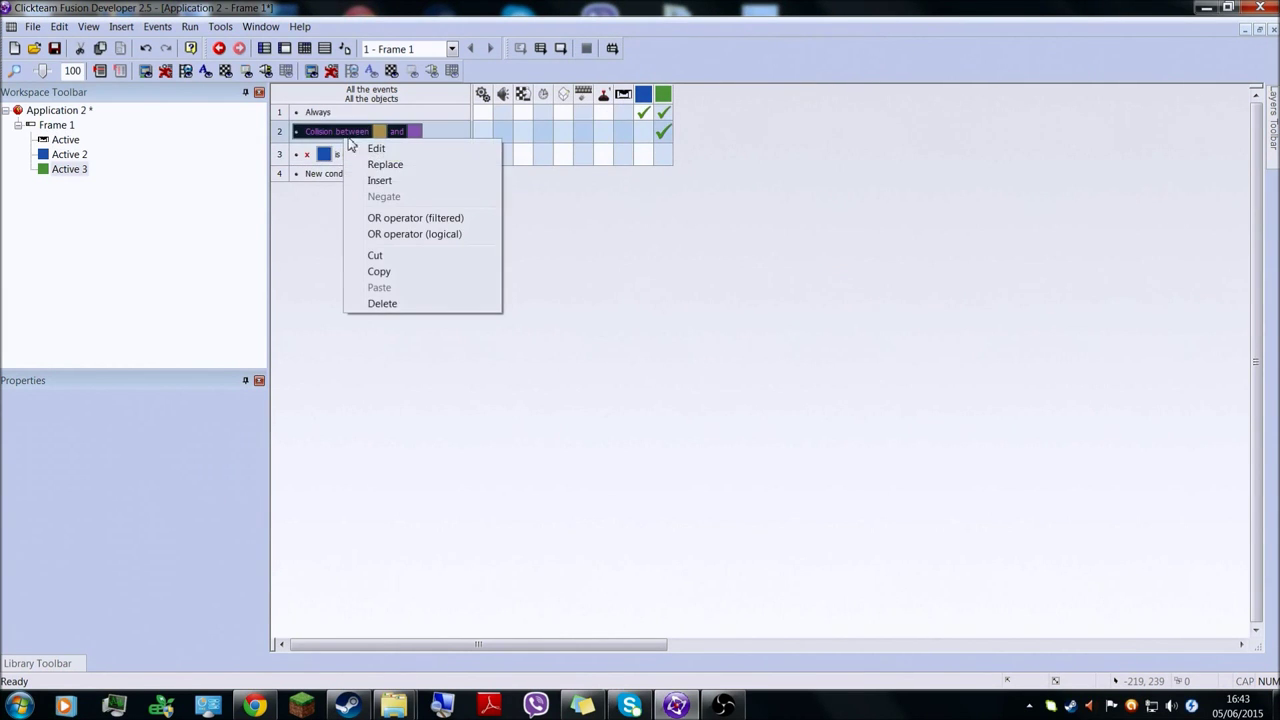
left_click(372, 163)
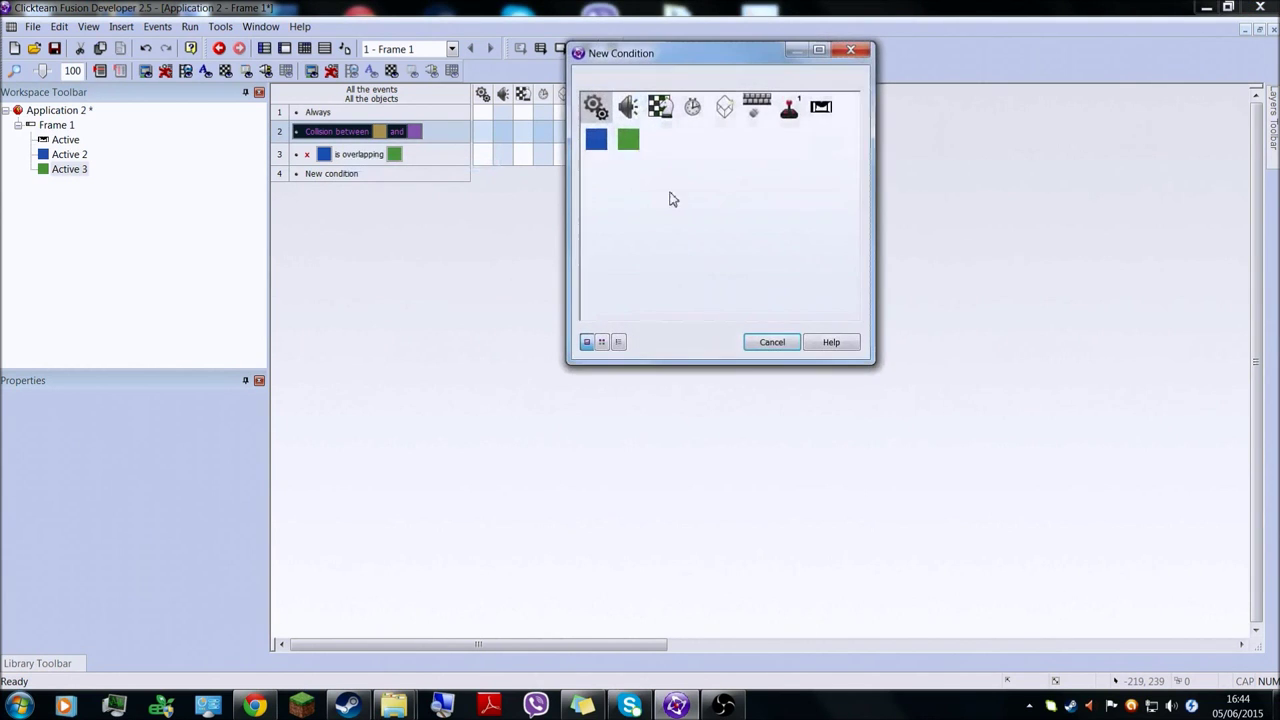
left_click(597, 140)
mouse_move(634, 157)
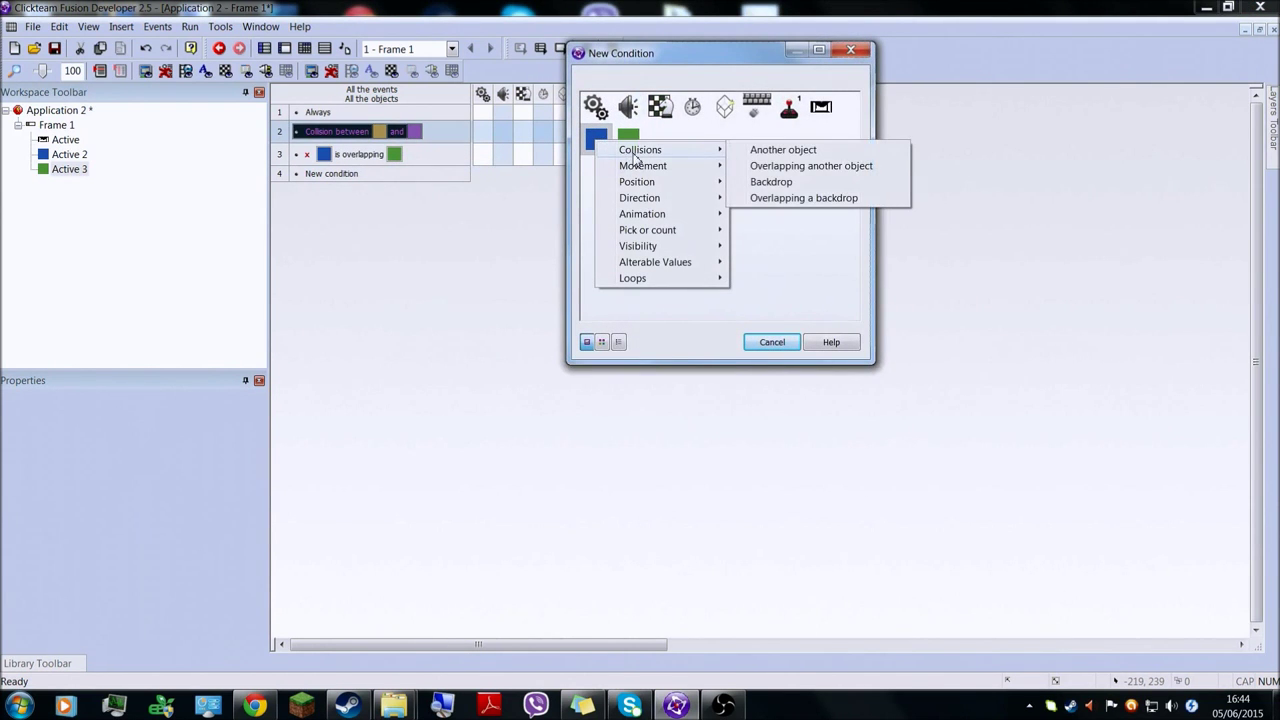
left_click(818, 168)
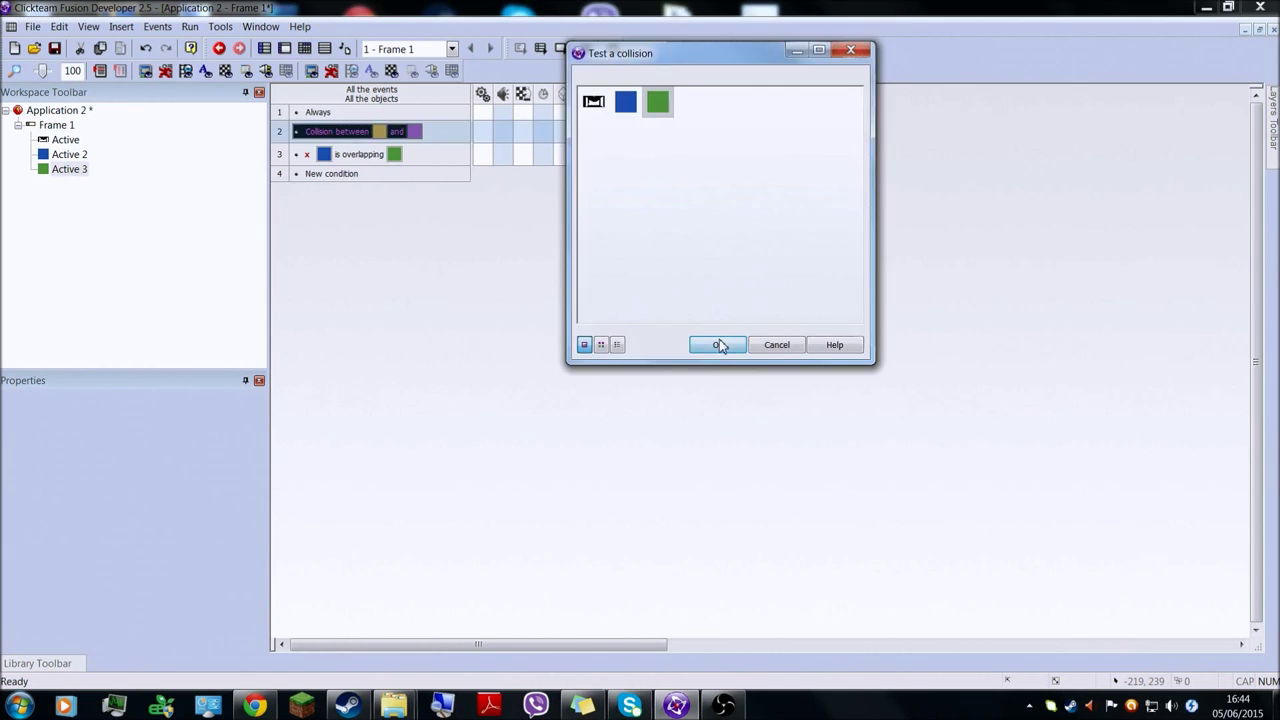
left_click(718, 345)
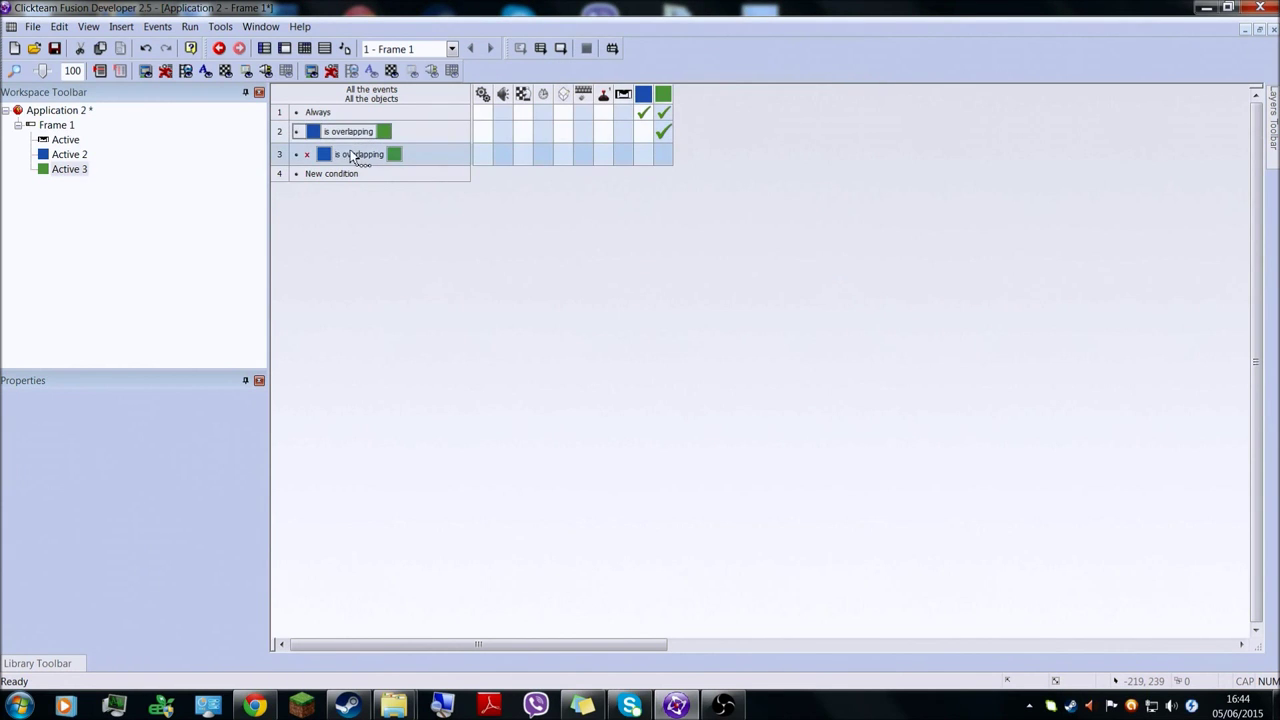
left_click(350, 154)
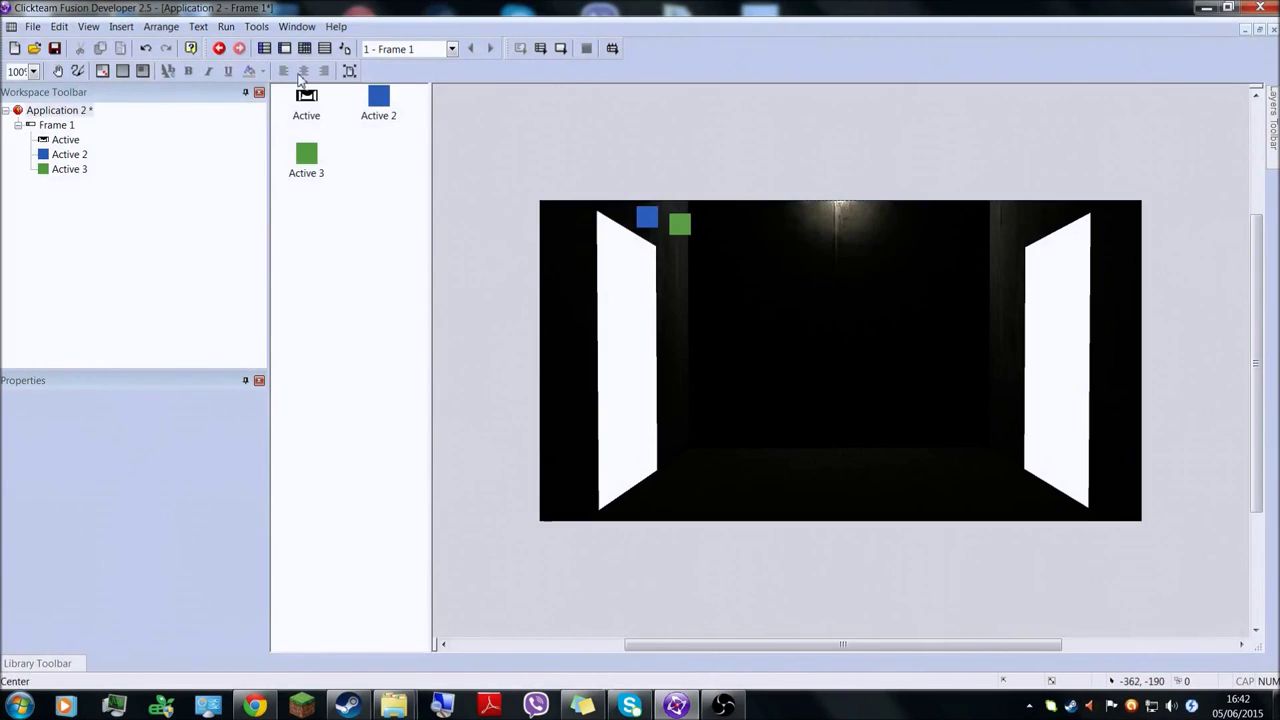
Open the frame's event editor and add an Always condition as the first event.
left_click(305, 49)
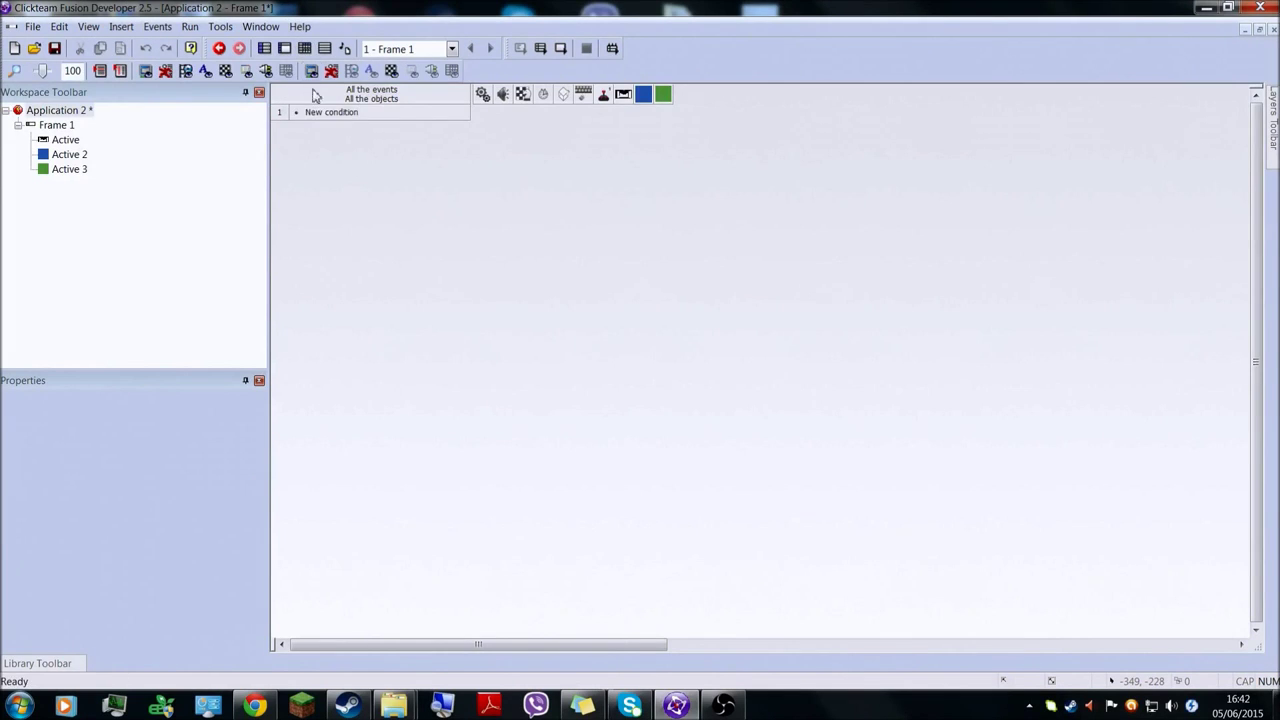
double_click(329, 115)
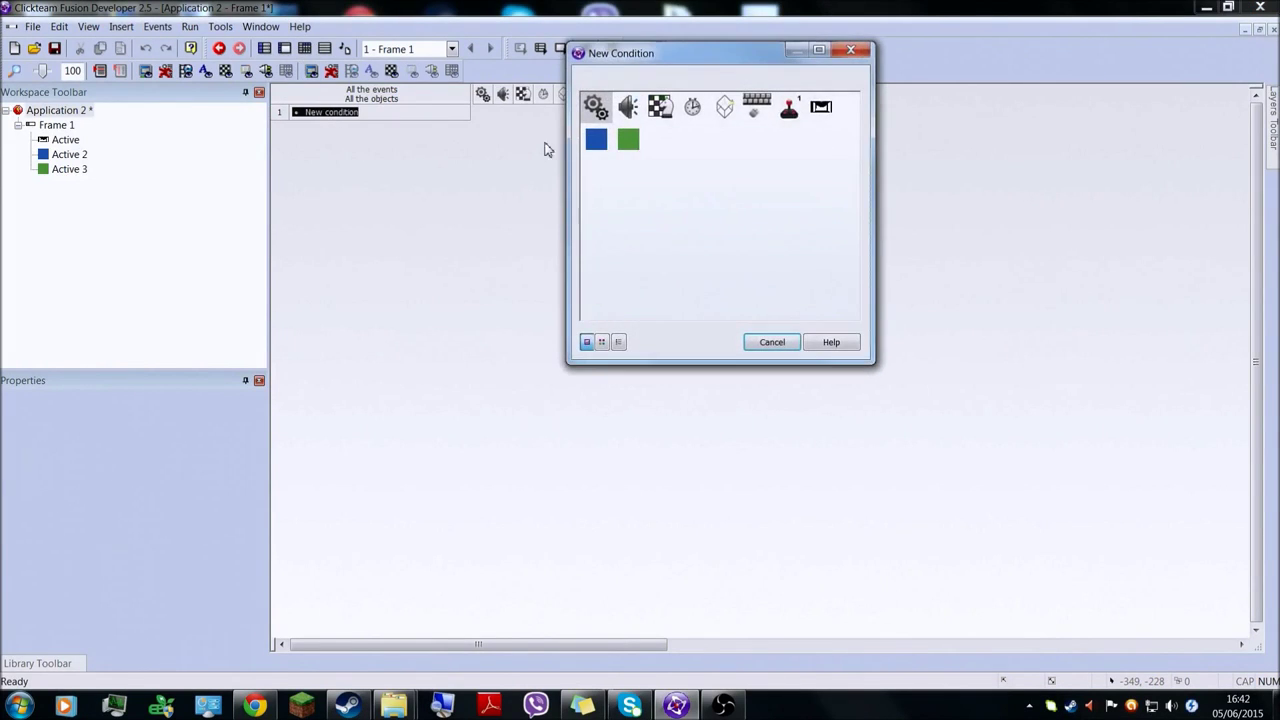
left_click(597, 143)
left_click(692, 106)
left_click(628, 106)
left_click(656, 106)
left_click(595, 106)
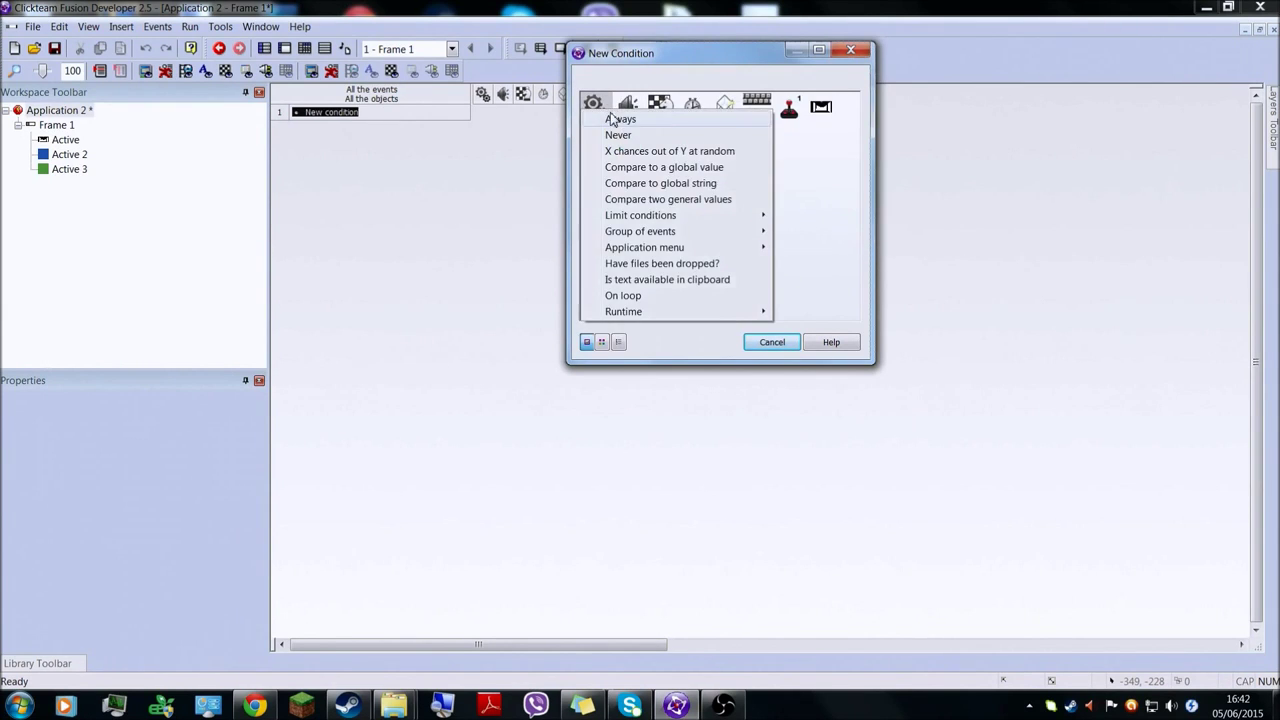
left_click(613, 119)
Set the X coordinate of the blue Active 2 object to XMouse in the Always event.
right_click(646, 119)
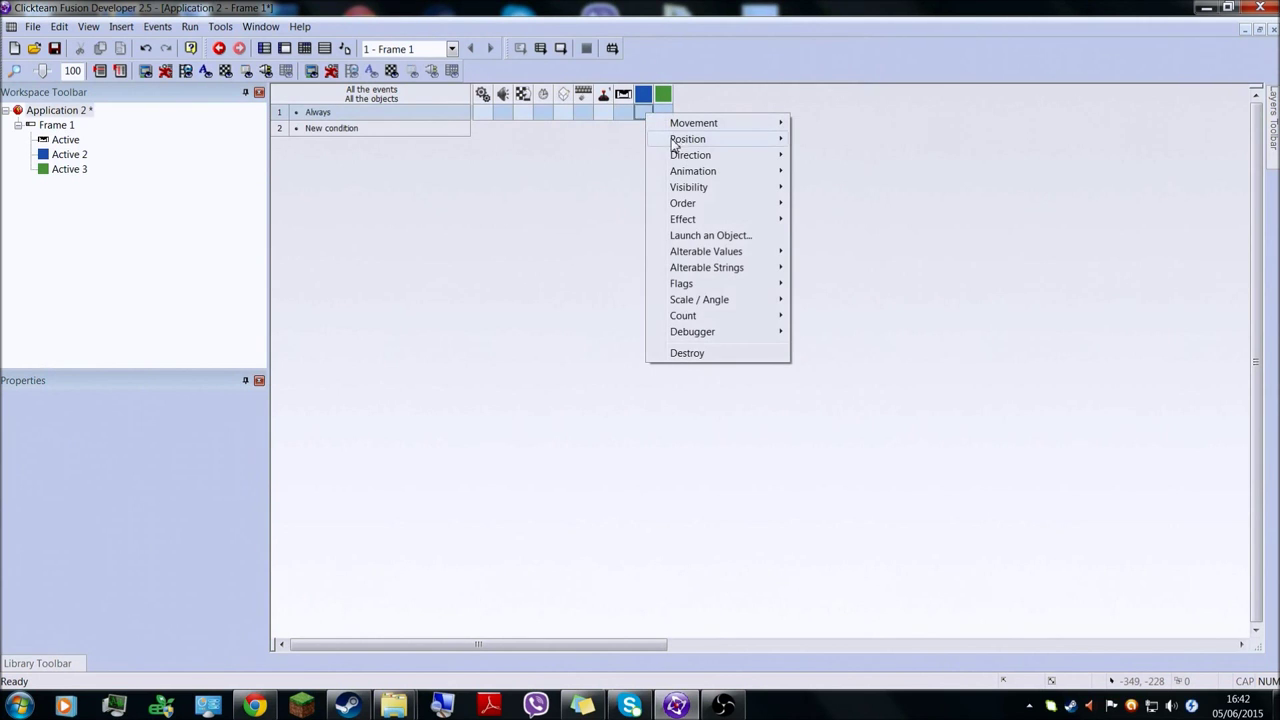
mouse_move(777, 139)
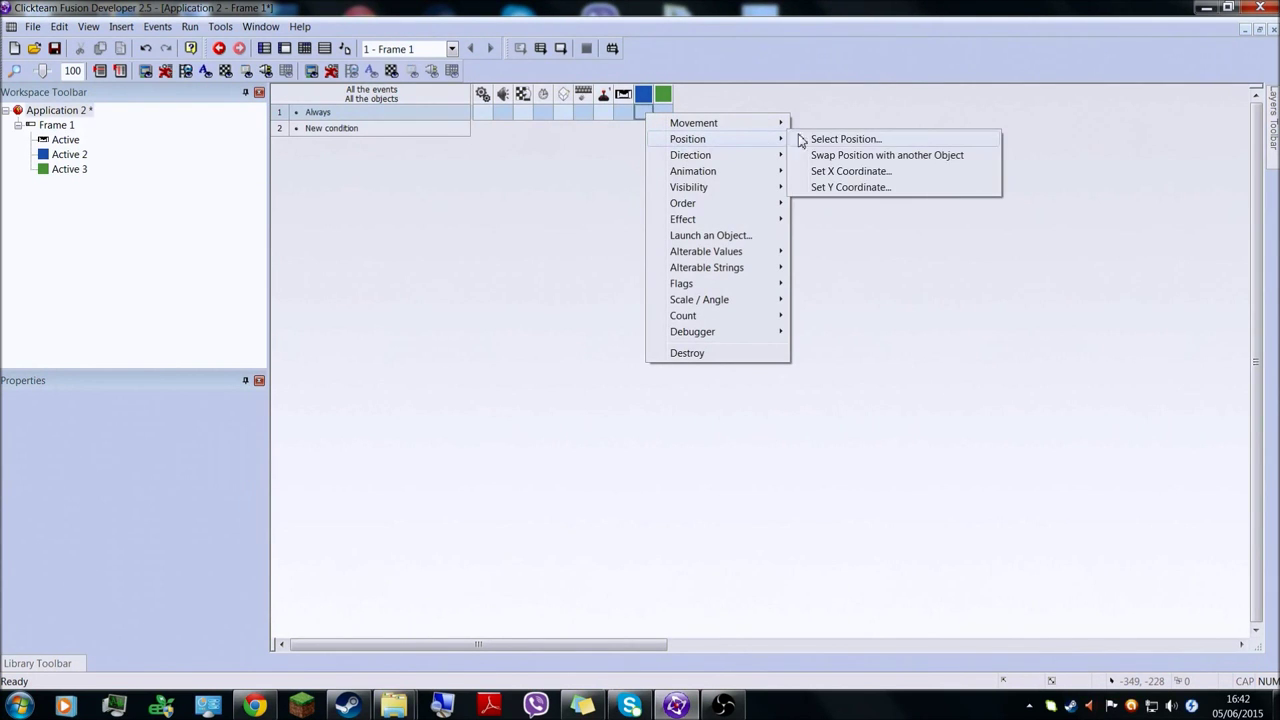
left_click(827, 172)
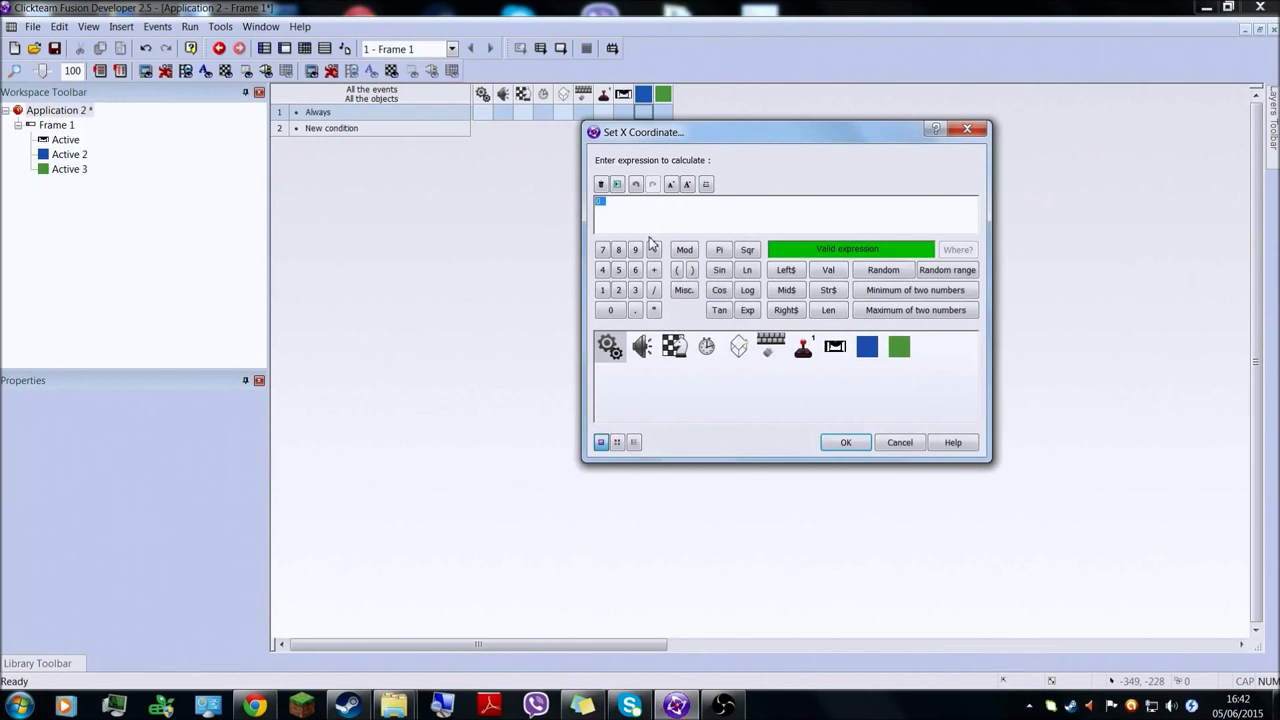
type("X2")
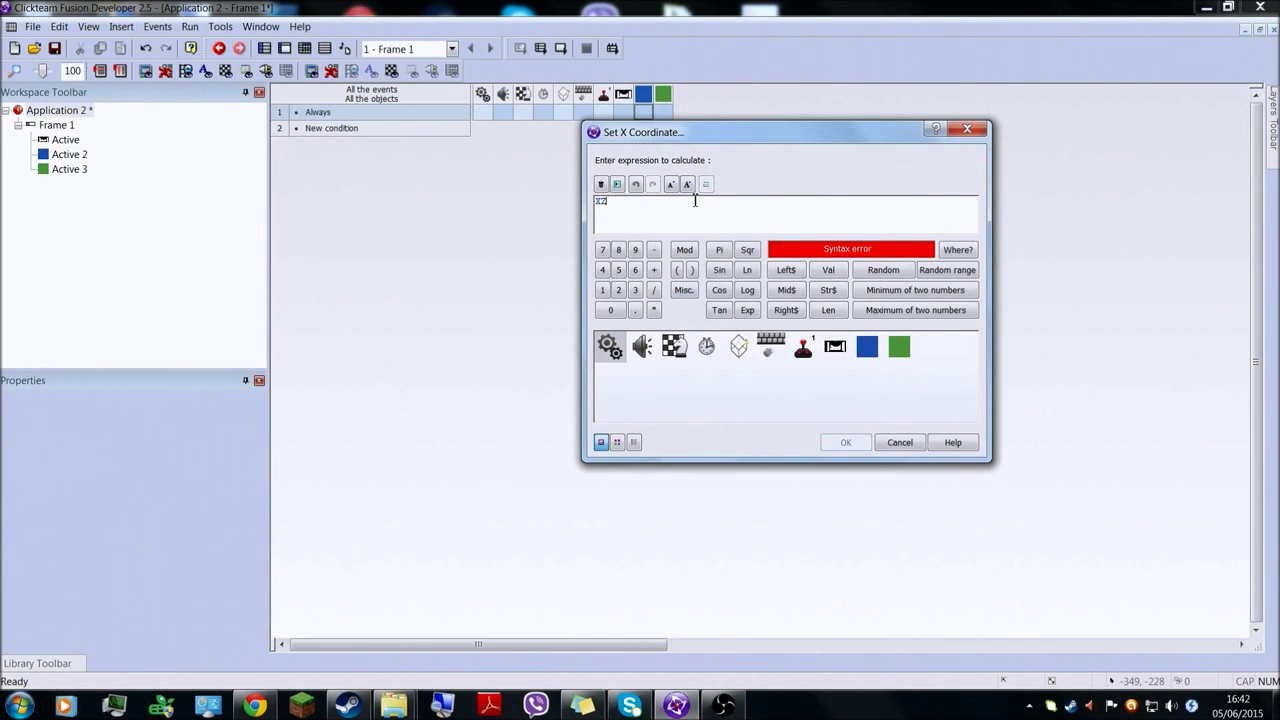
type("ouse")
key("Return")
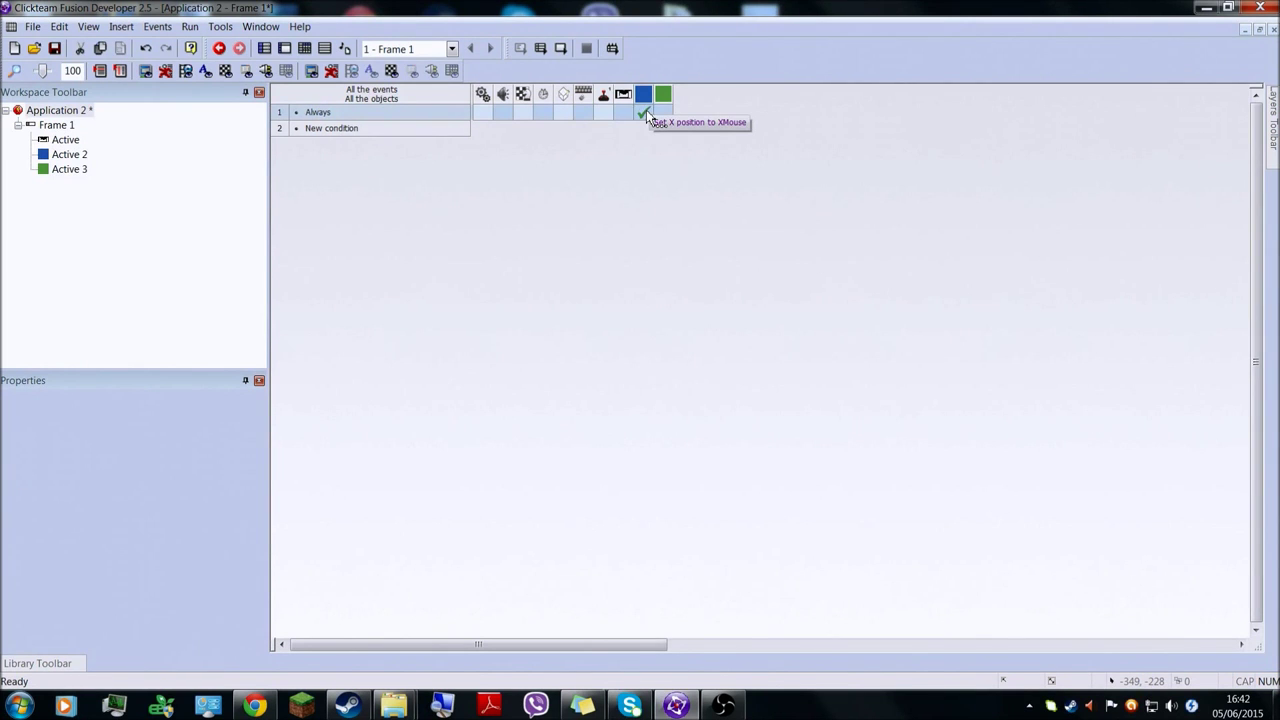
Set the Y coordinate of the blue Active 2 object to YMouse in the Always event.
left_click(646, 110)
key("Escape")
left_click(638, 118)
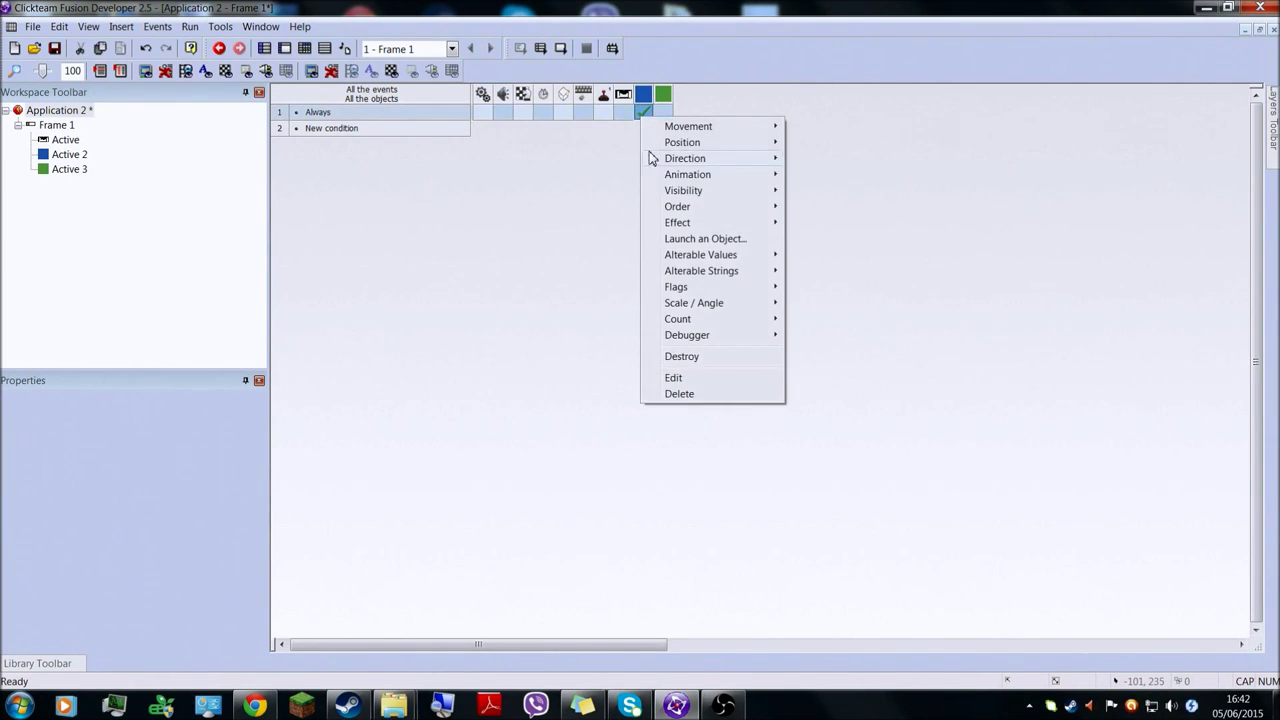
key("Escape")
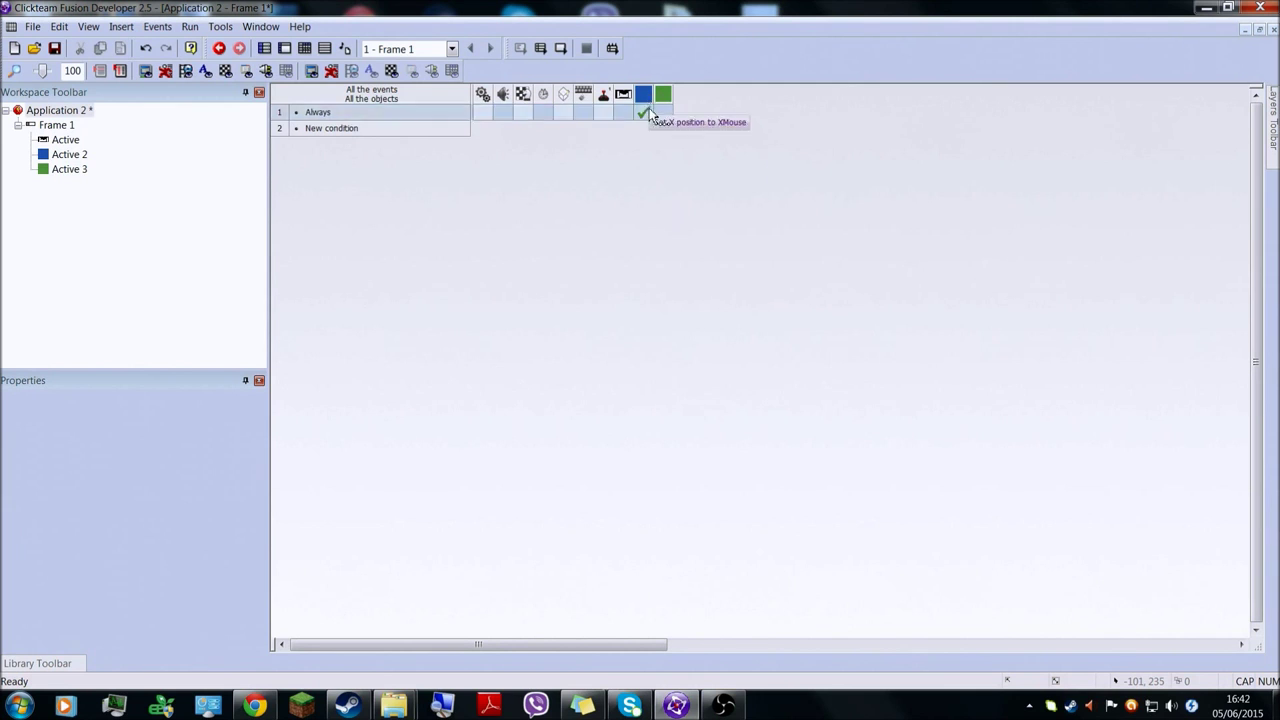
left_click(647, 114)
mouse_move(703, 145)
left_click(835, 188)
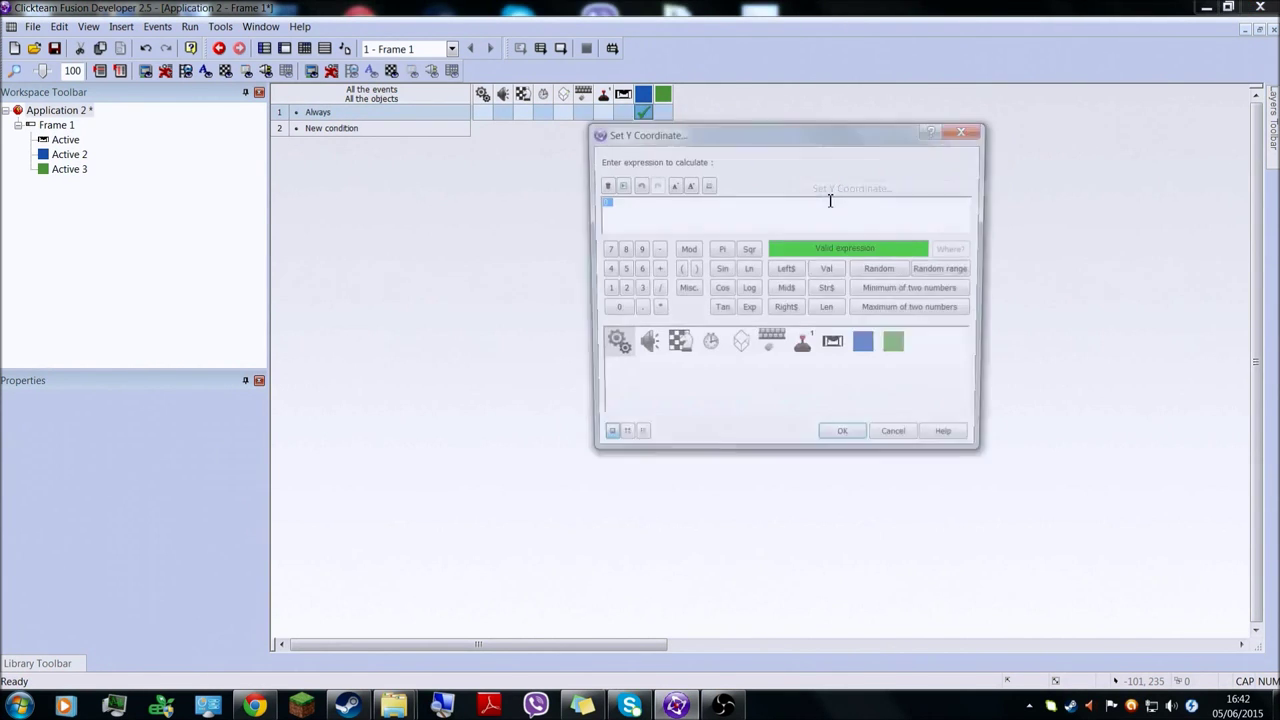
type("YMo")
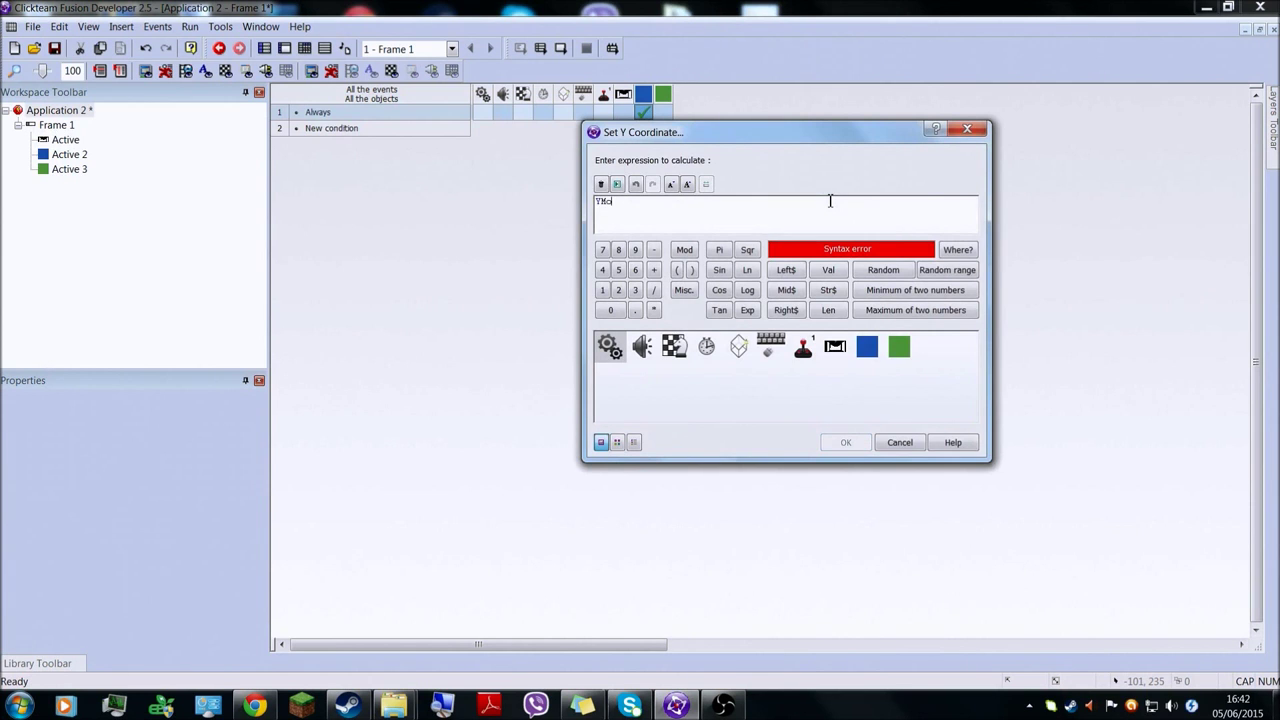
type("use")
key("Return")
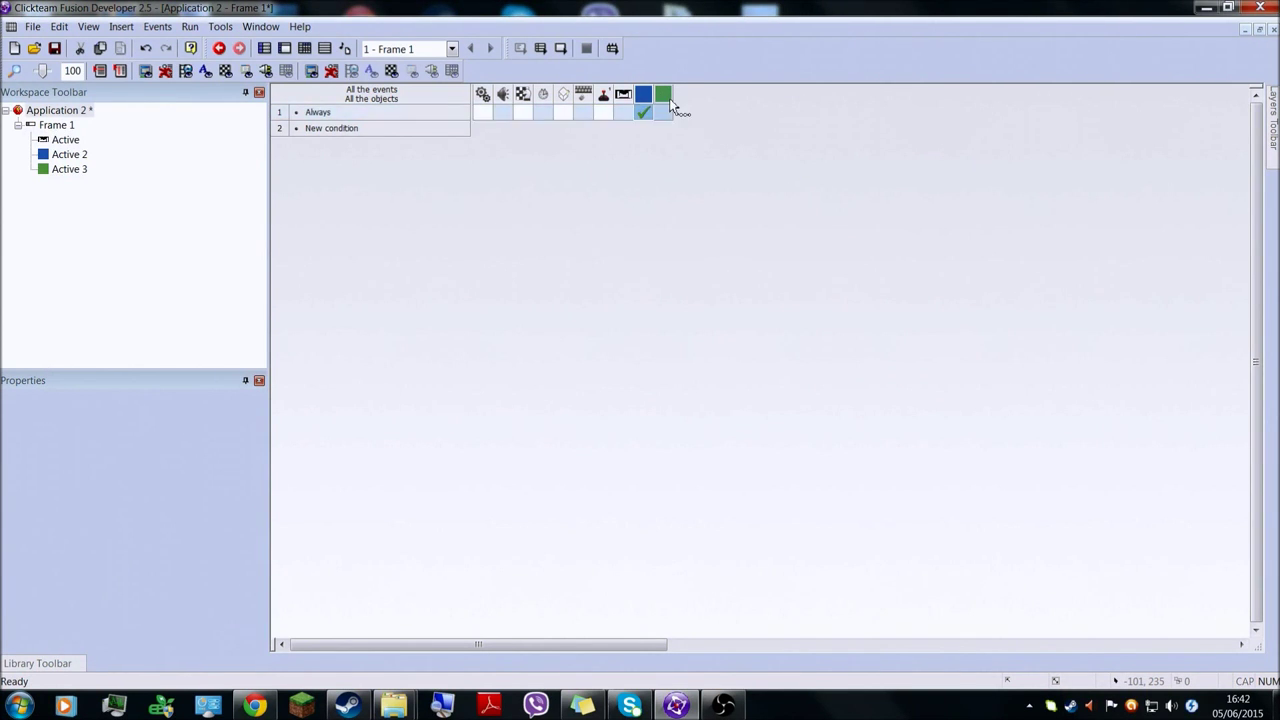
Set the movement type of the green Active 3 object to Bouncing Ball.
left_click(82, 170)
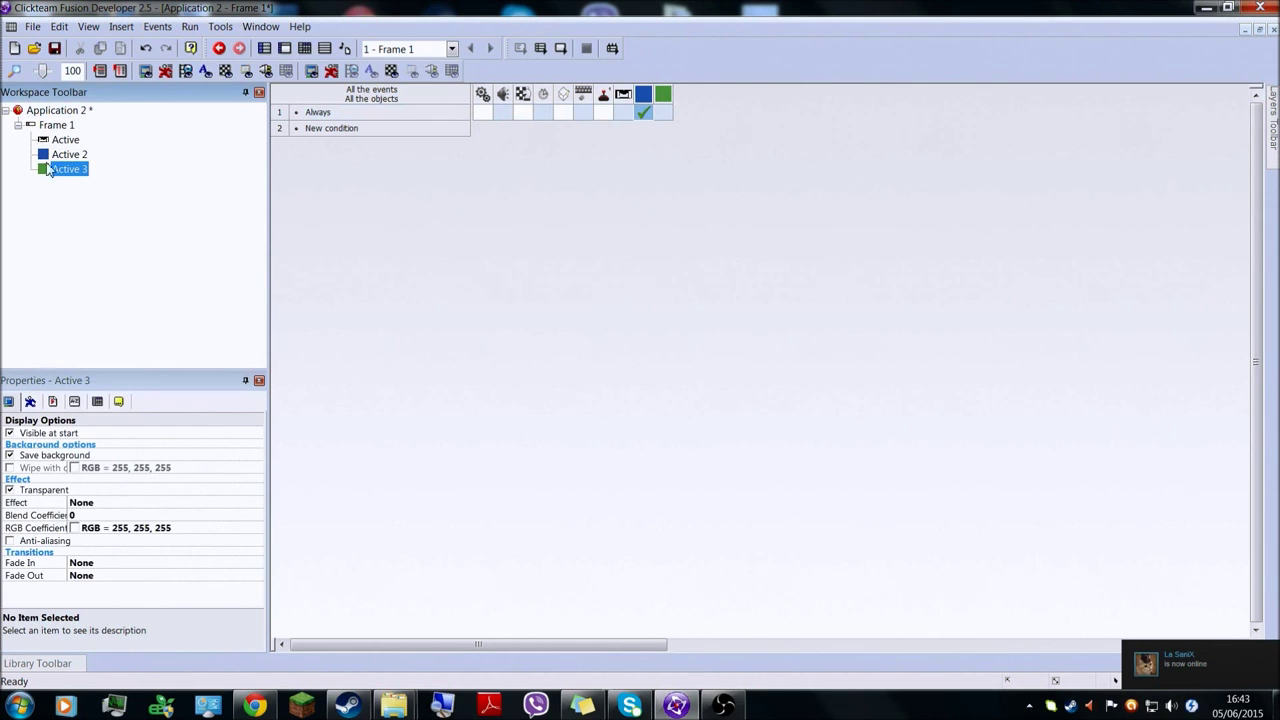
left_click(30, 401)
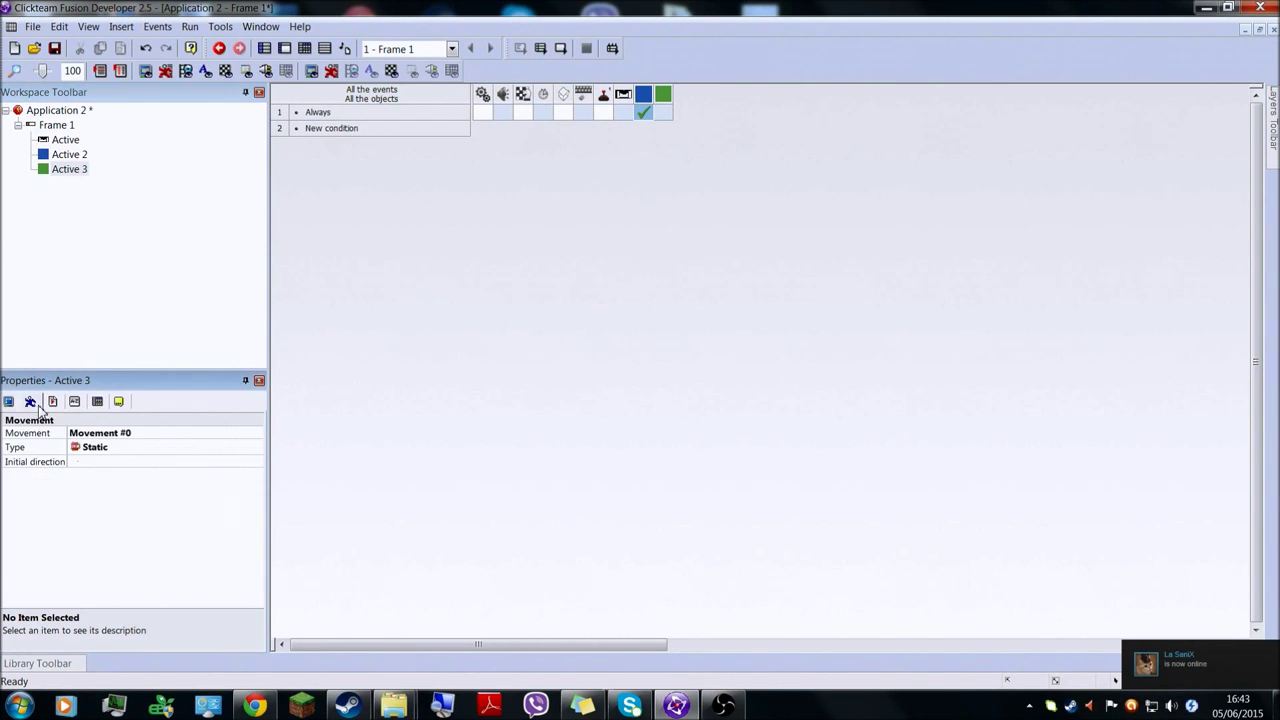
left_click(90, 447)
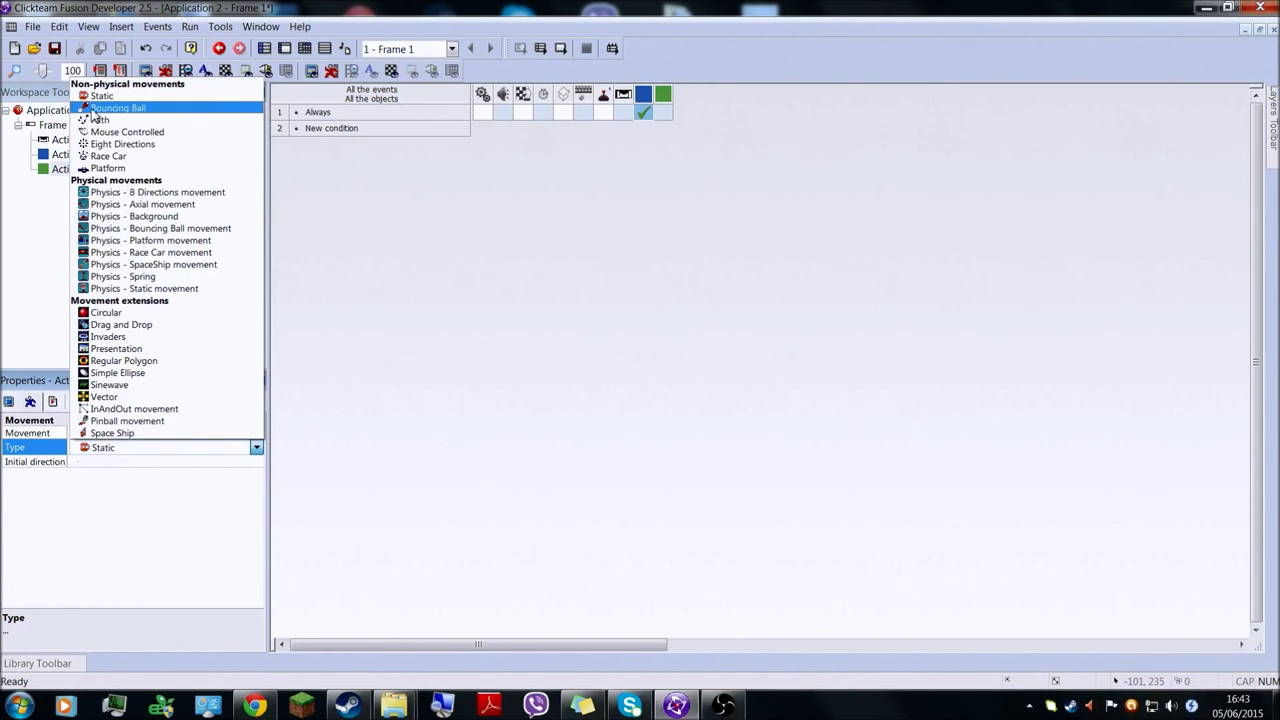
left_click(93, 108)
right_click(665, 111)
mouse_move(726, 148)
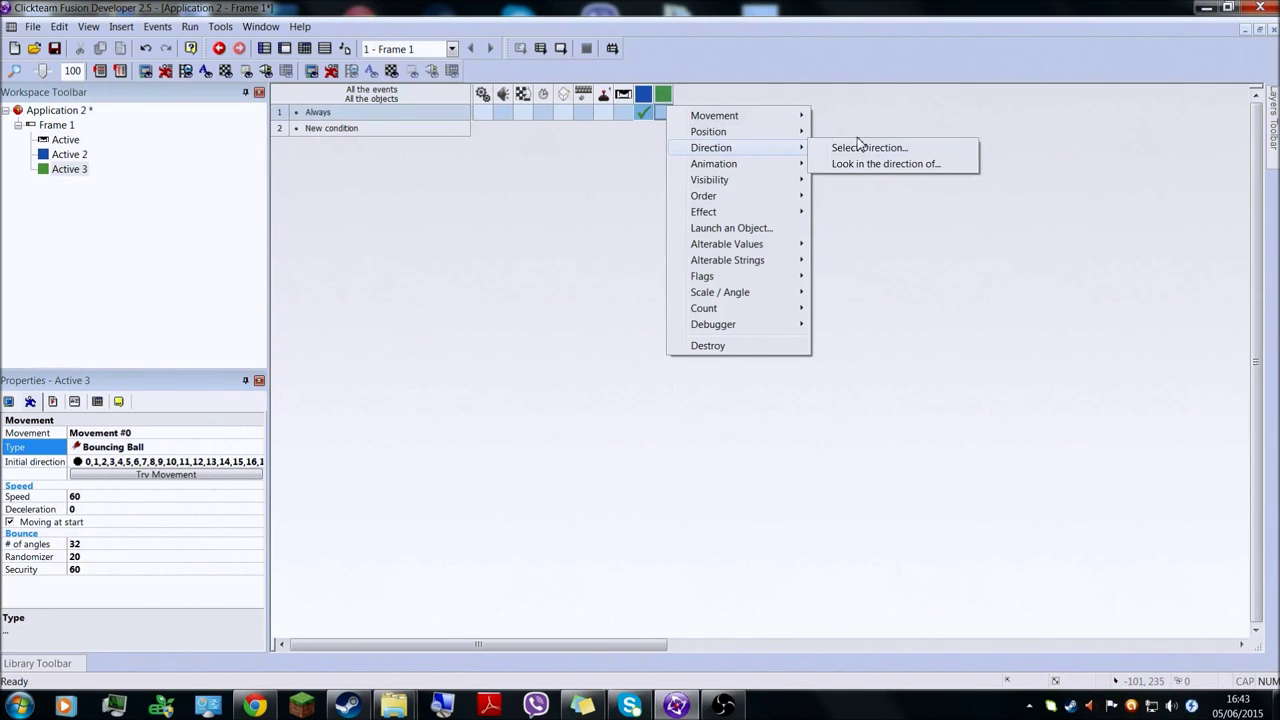
left_click(853, 148)
left_click(656, 475)
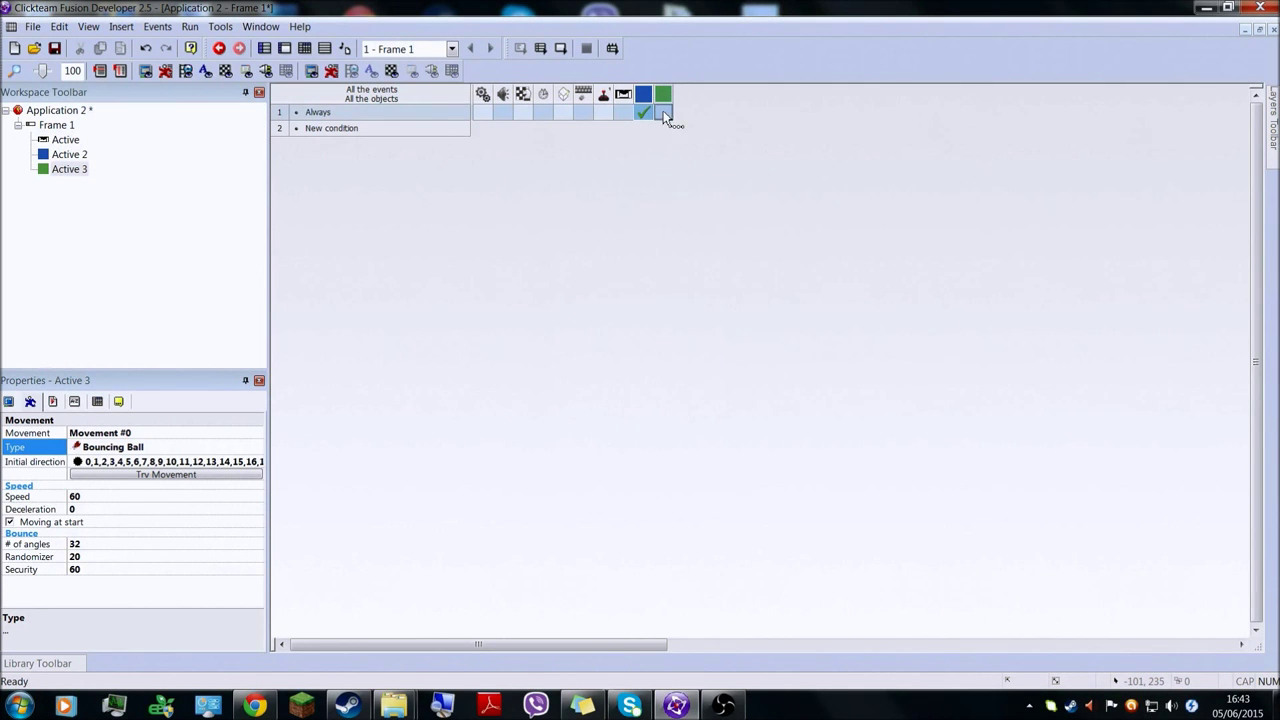
In the Always event, make the green Active 3 look in the direction of the blue Active 2.
right_click(665, 111)
mouse_move(740, 153)
left_click(869, 169)
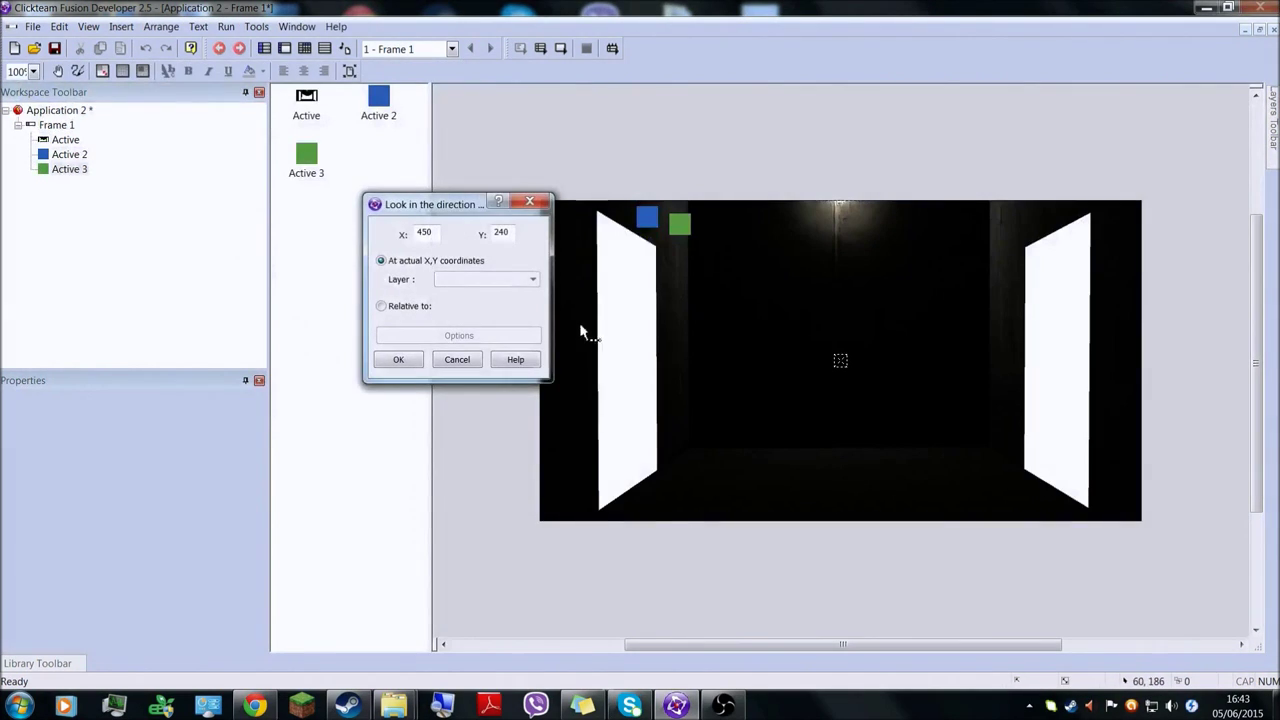
left_click(655, 219)
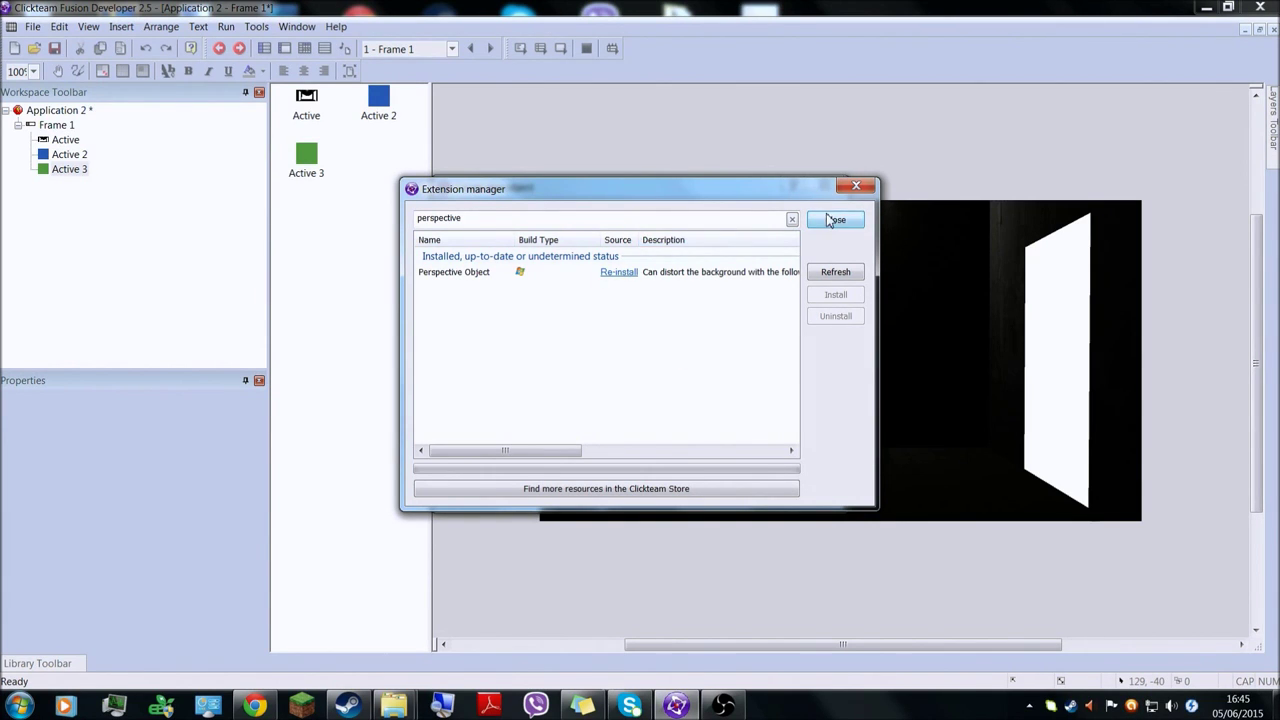
Close the extension manager, then find the Perspective object and insert it near the frame's upper-left corner.
left_click(827, 272)
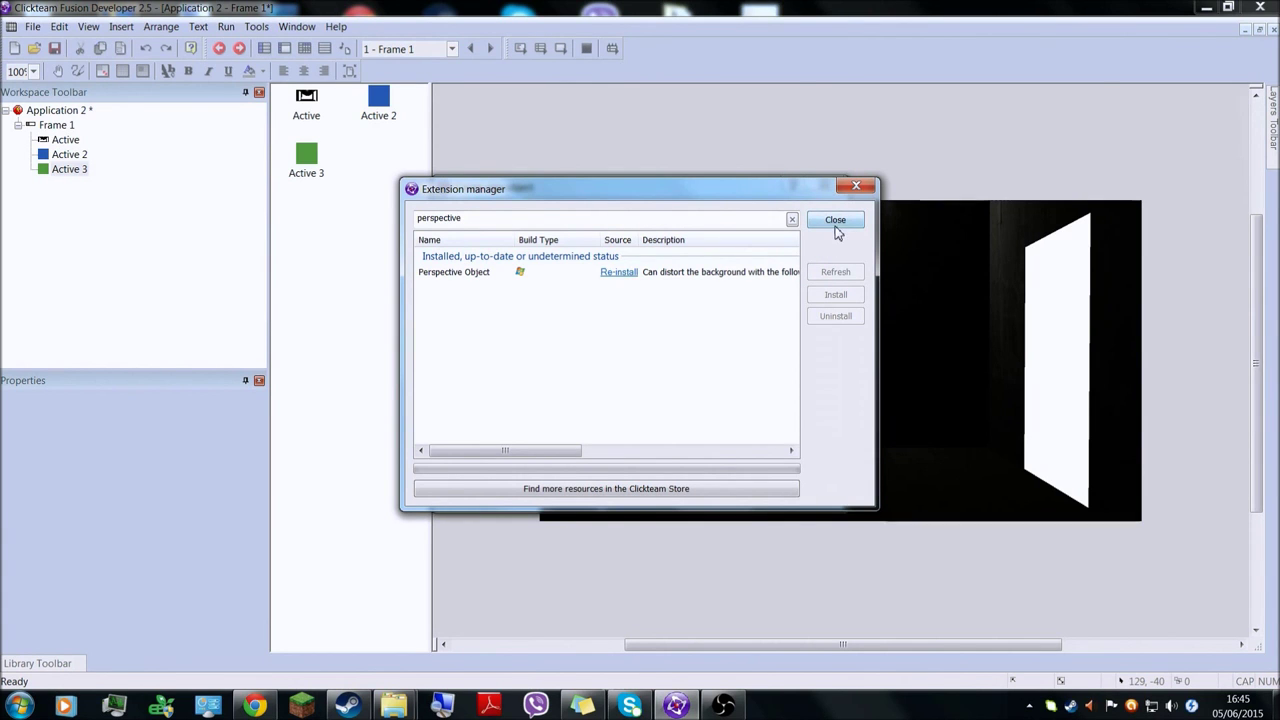
left_click(838, 222)
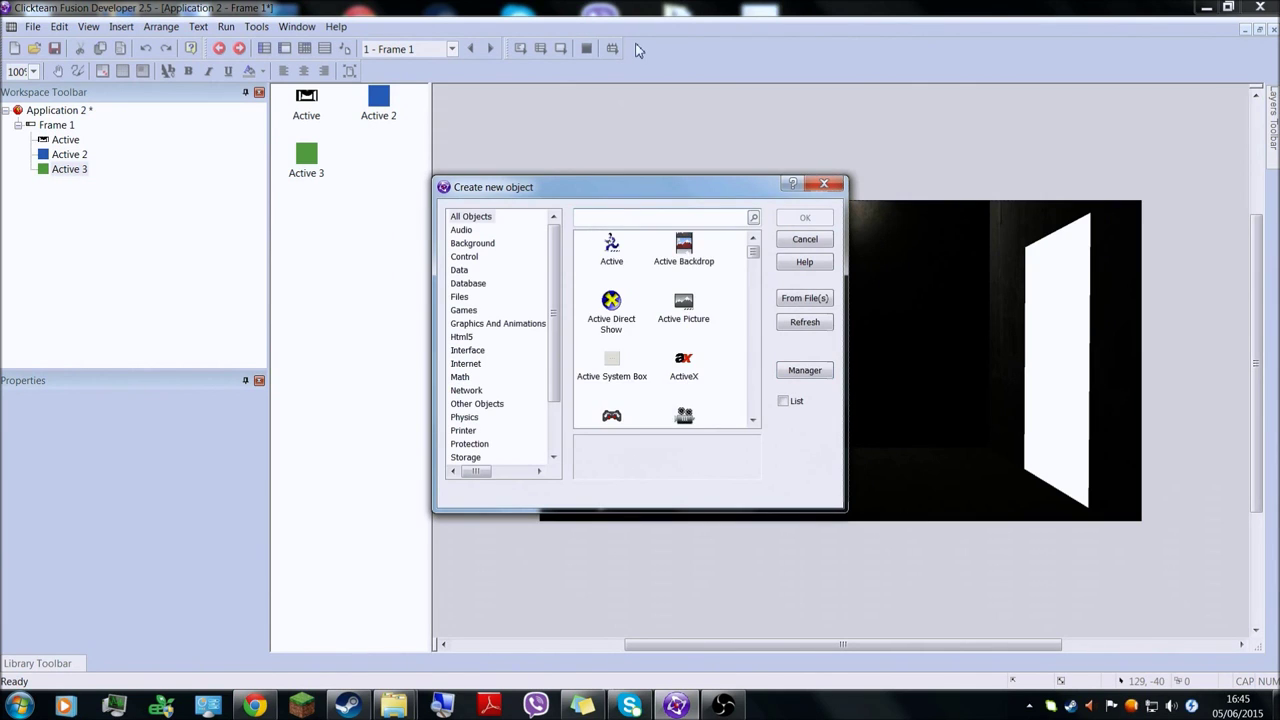
type("perspec")
left_click(610, 246)
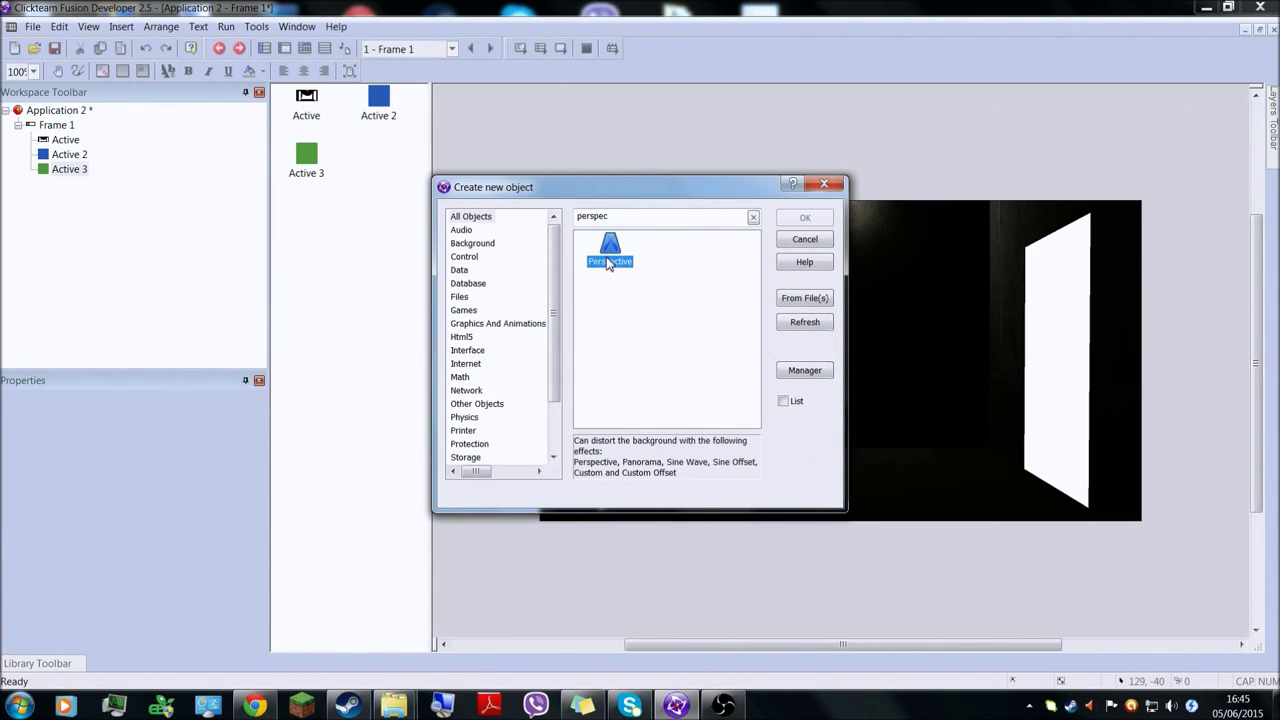
left_click(805, 217)
left_click(579, 186)
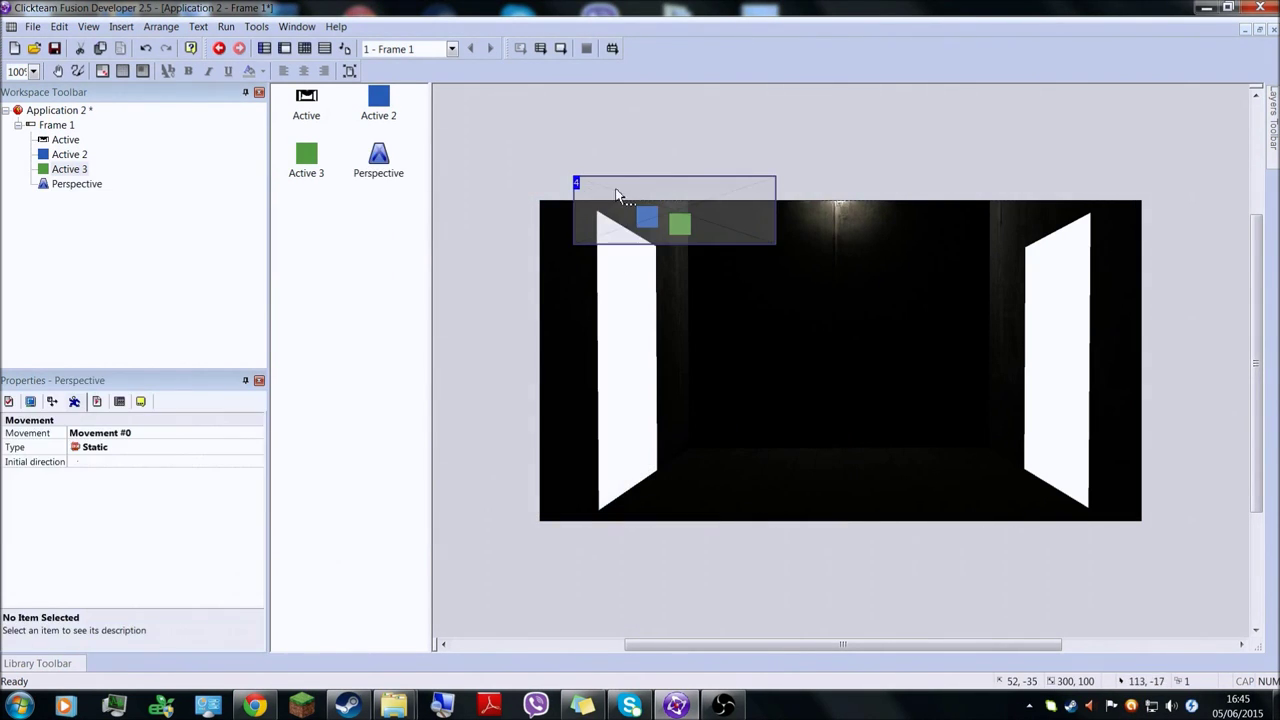
Move the Perspective object to the frame's upper-left corner and enlarge it to about 579 by 480 pixels.
left_click_drag(610, 196, 572, 215)
left_click_drag(641, 270, 657, 522)
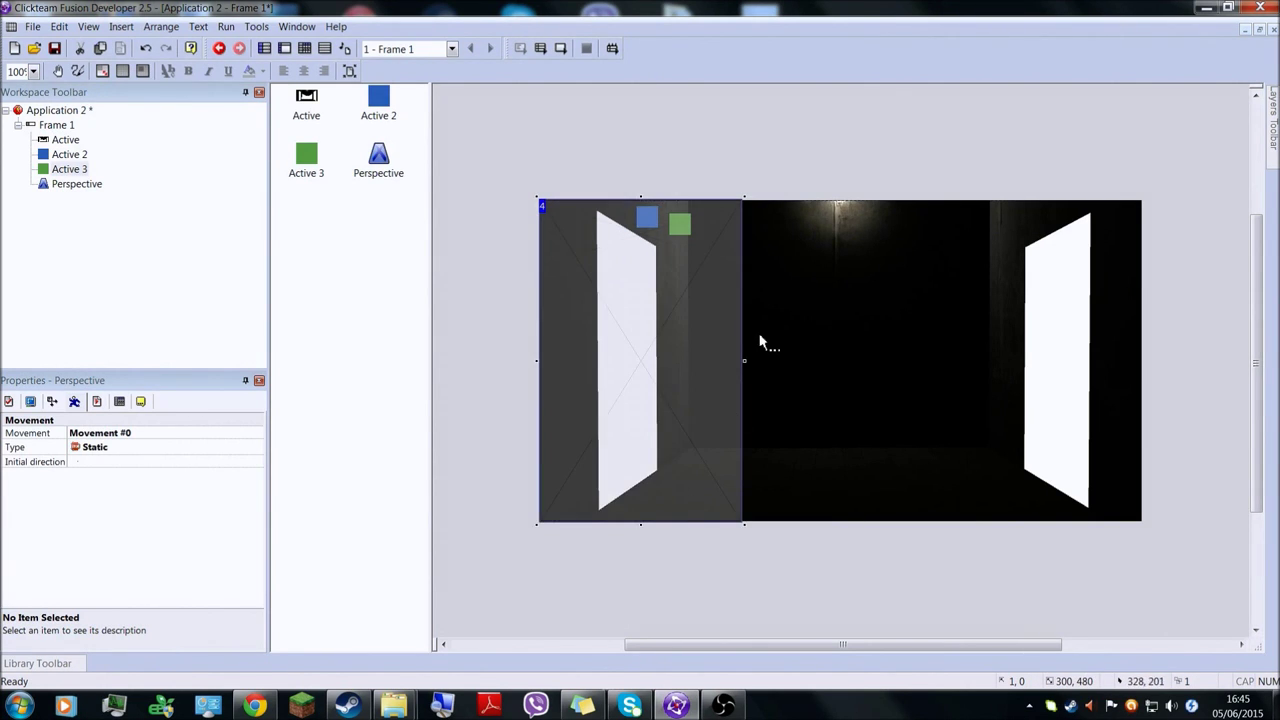
left_click_drag(744, 361, 931, 360)
Move the Perspective object onto layer 2 and hide layer 1 in the frame editor.
mouse_move(1273, 103)
left_click(1215, 148)
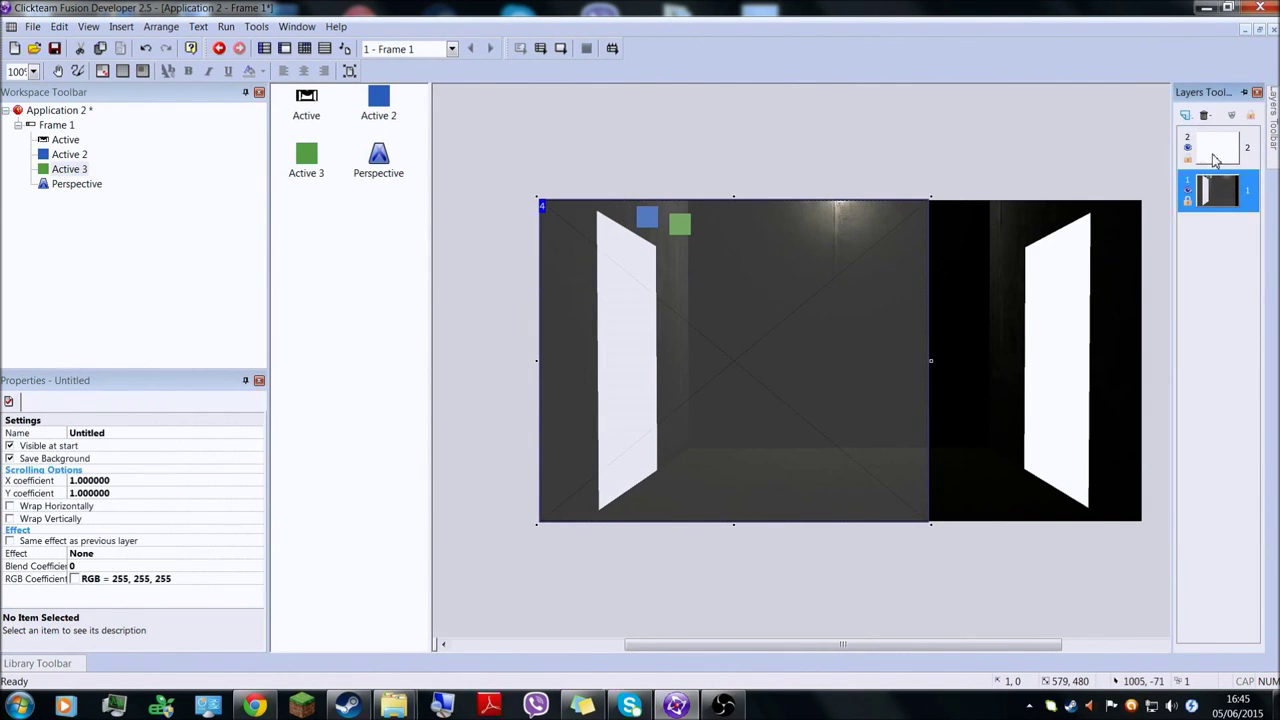
left_click(885, 316)
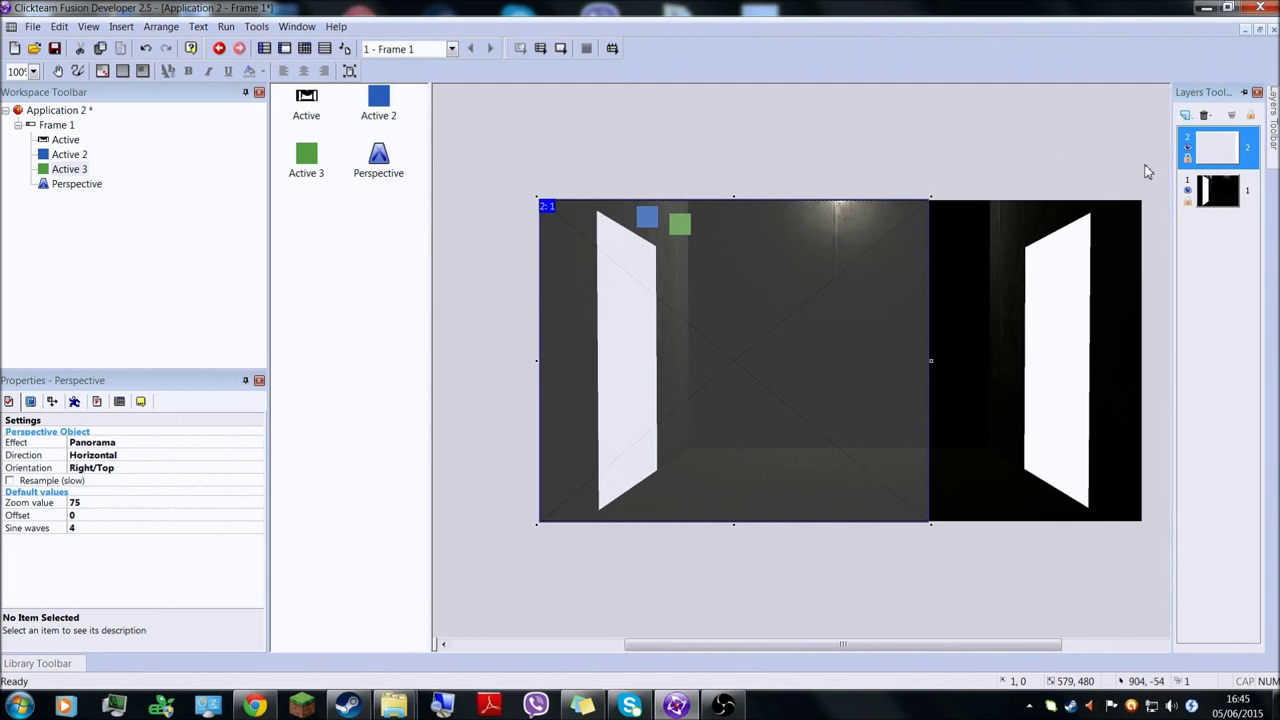
left_click(1188, 190)
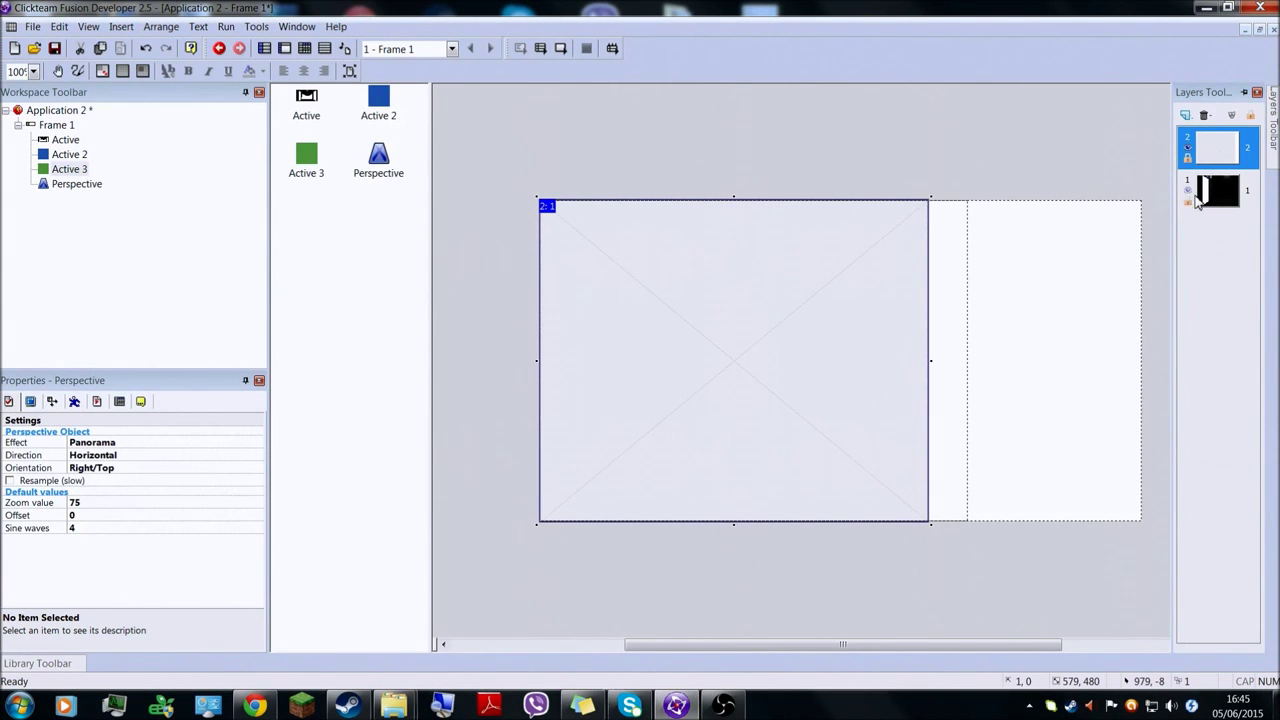
Widen the Perspective object to about 644 pixels so it just covers the dashed window boundary.
left_click_drag(947, 189, 980, 530)
left_click(886, 366)
left_click_drag(931, 363, 968, 390)
Test-run the application to check the panorama effect, close it and select the Perspective object.
left_click(1029, 211)
left_click(541, 48)
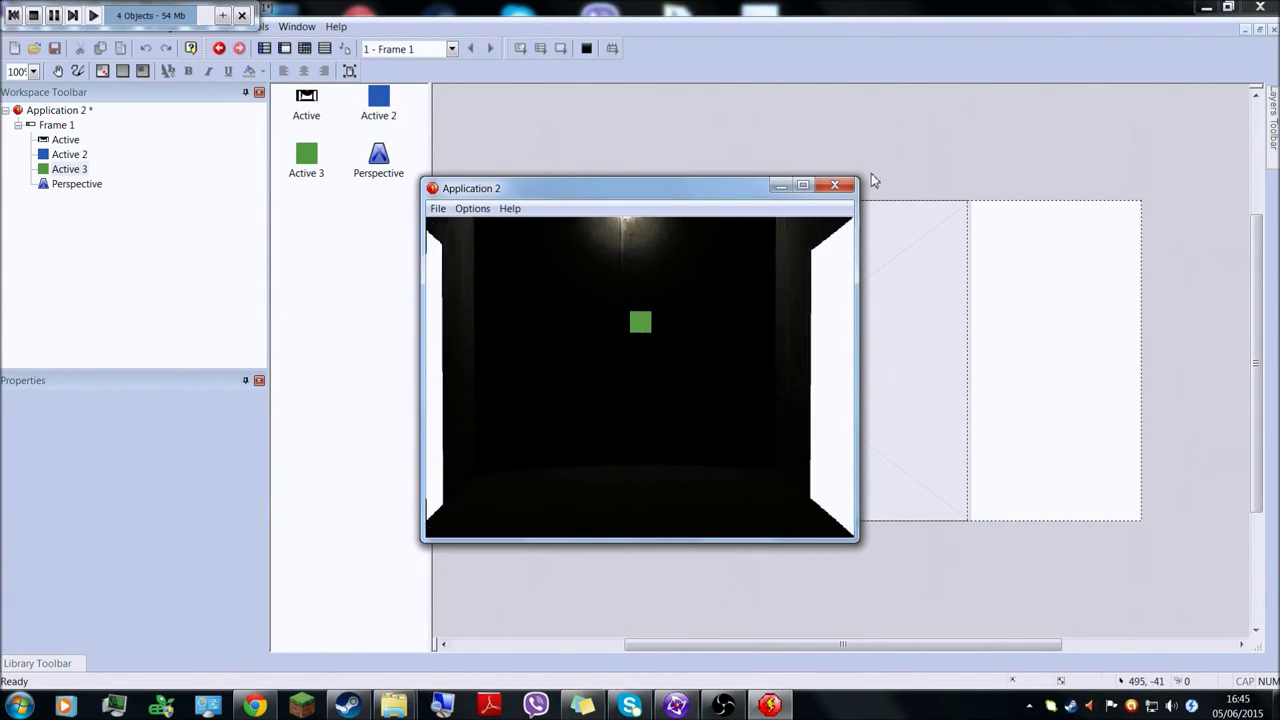
left_click(835, 184)
left_click(929, 314)
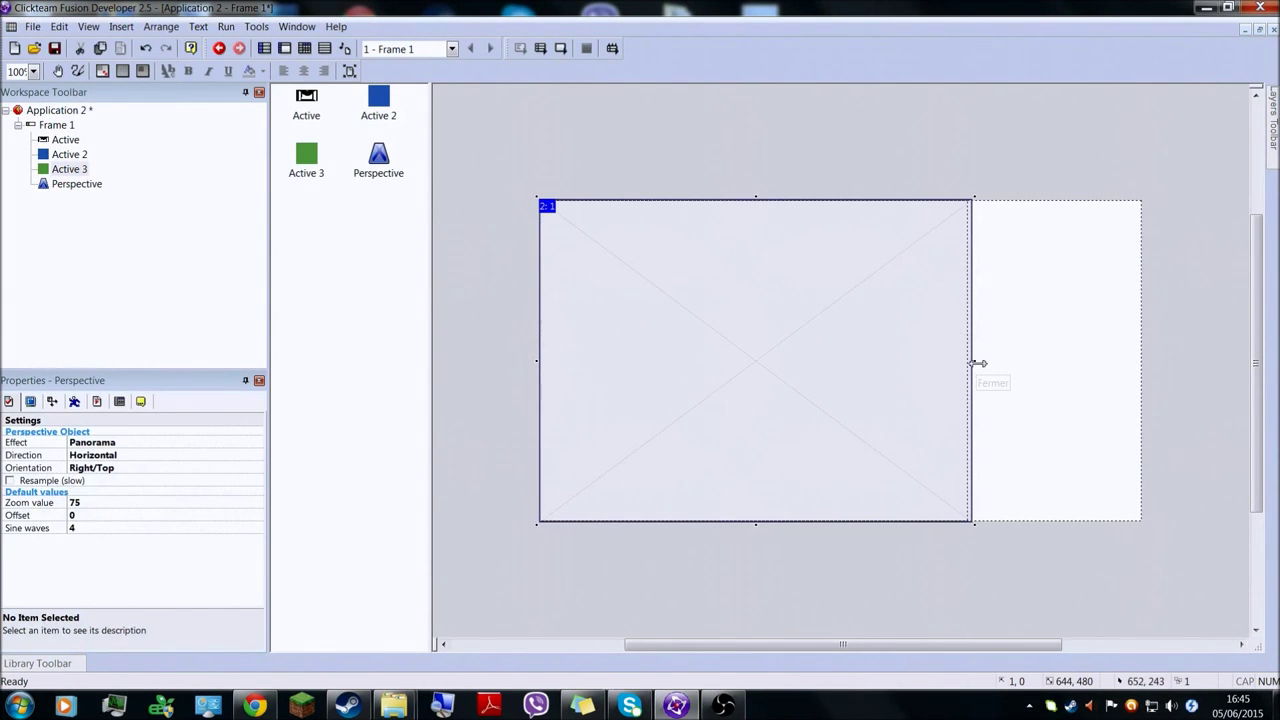
Add a Start movement action for the green Active 3 in the negated overlap event and test-run the frame.
right_click(667, 157)
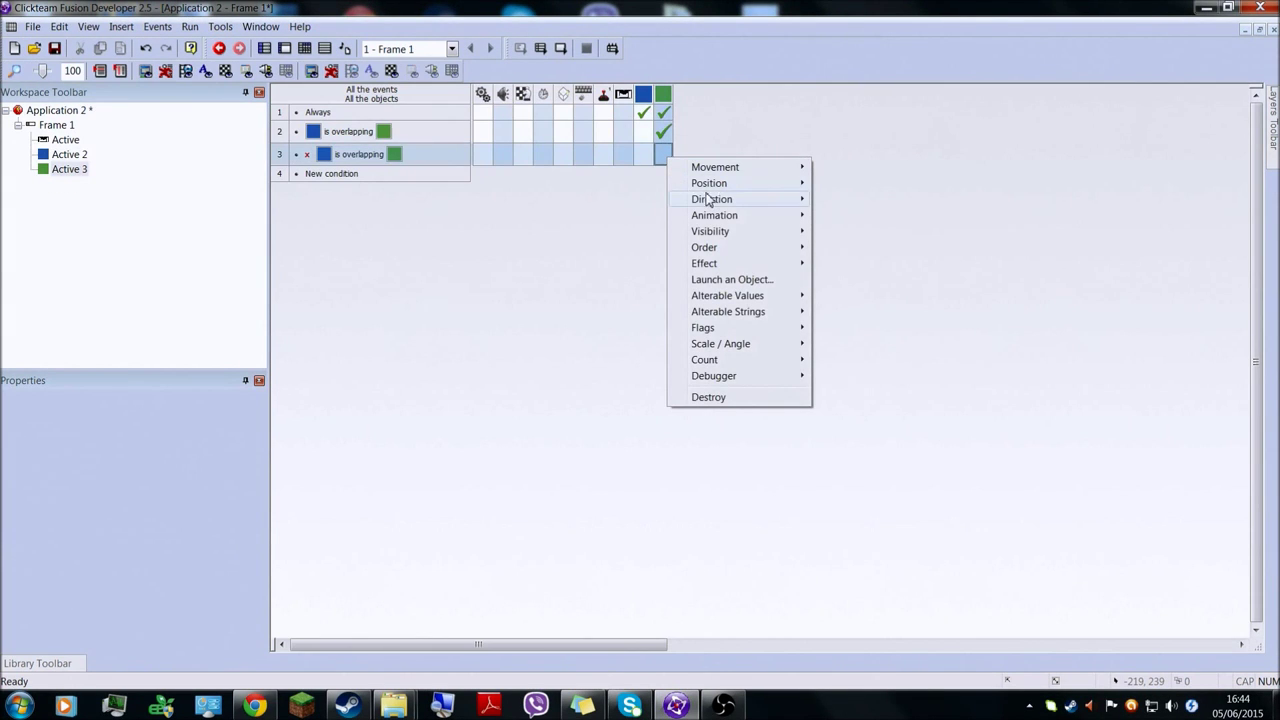
mouse_move(760, 183)
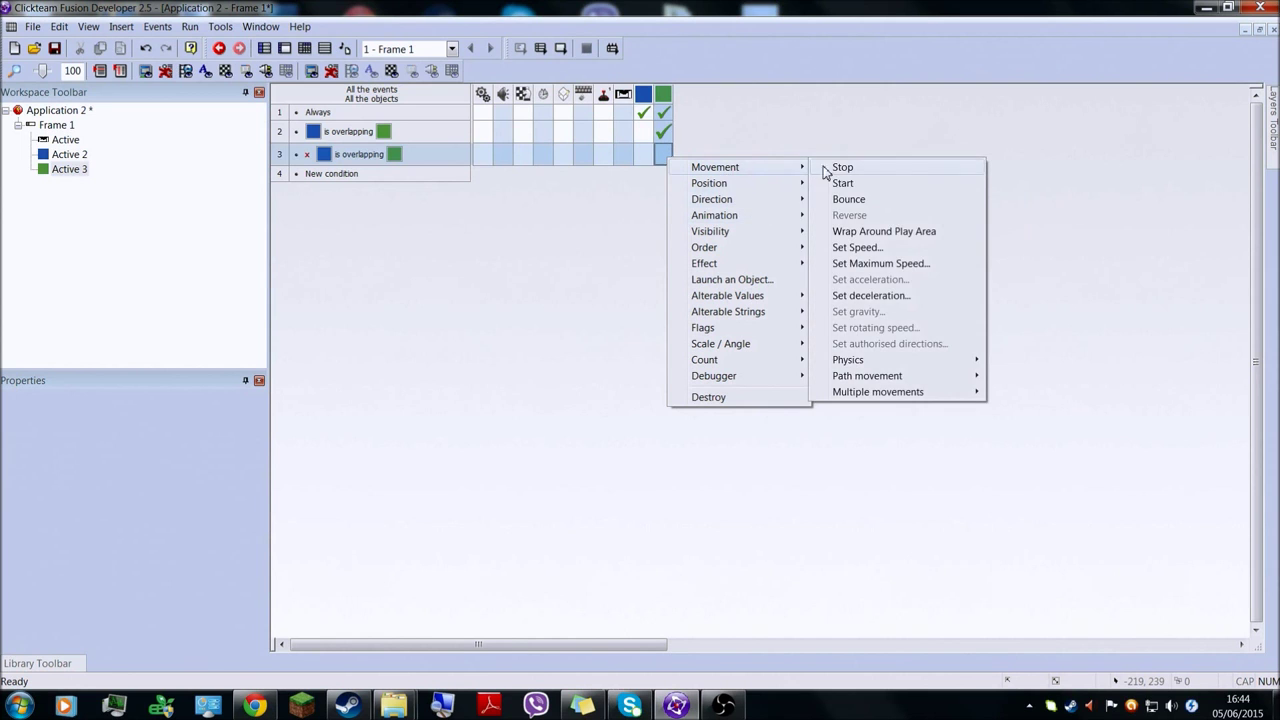
left_click(843, 183)
key("F8")
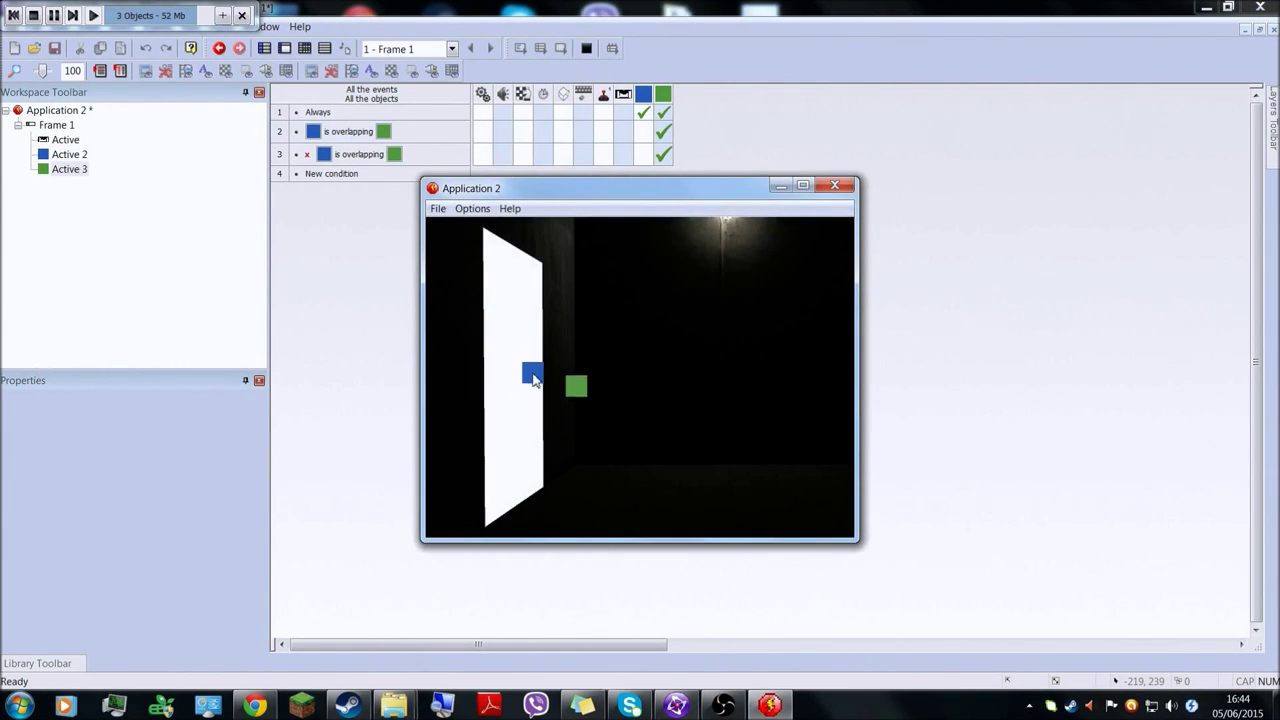
left_click(835, 185)
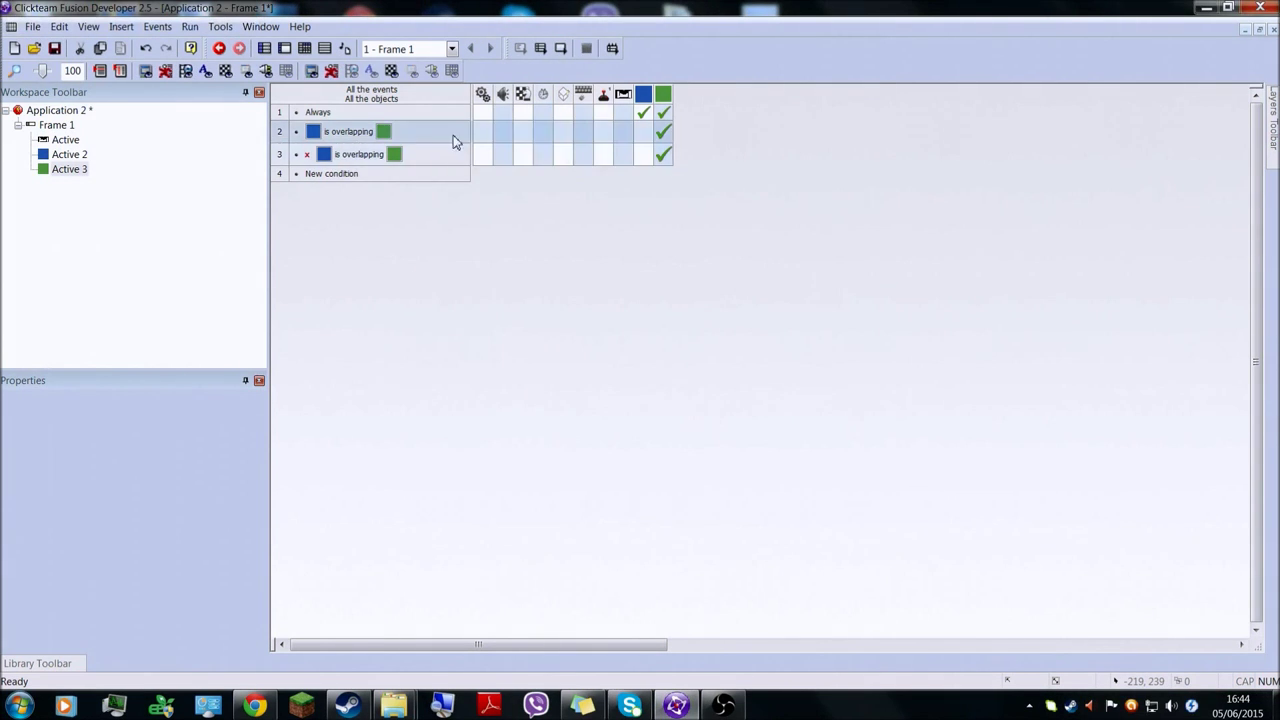
Add a Start of Frame condition as the fourth event.
double_click(331, 174)
left_click(597, 108)
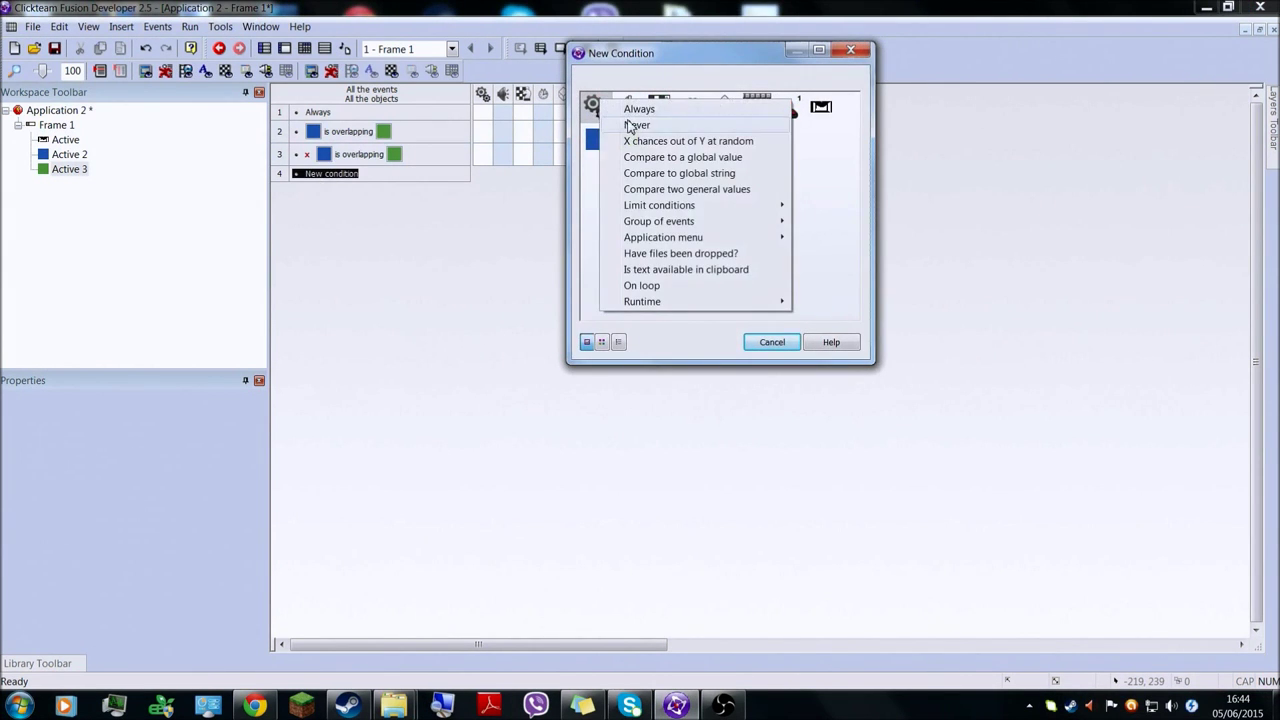
left_click(664, 104)
left_click(676, 104)
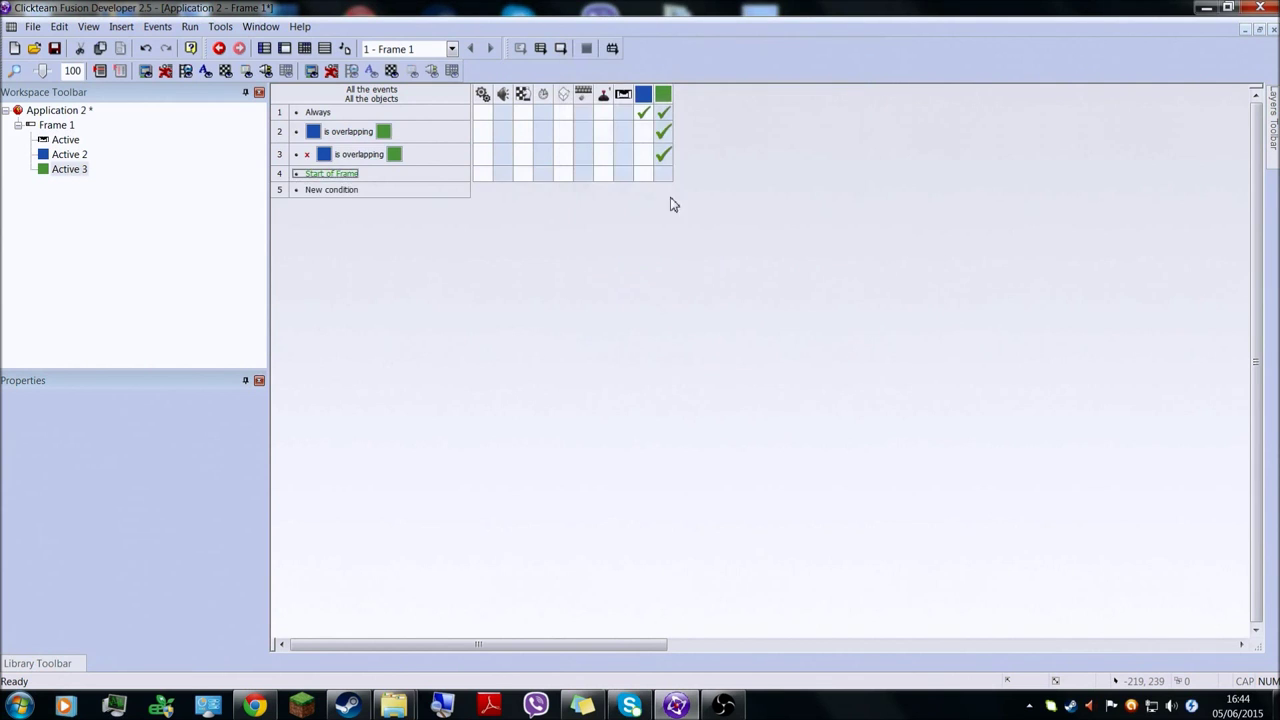
In the Start of Frame event, center the window position at (0,0) relative to the green Active 3, and test-run the frame.
left_click(664, 176)
key("Escape")
left_click(505, 175)
left_click(523, 175)
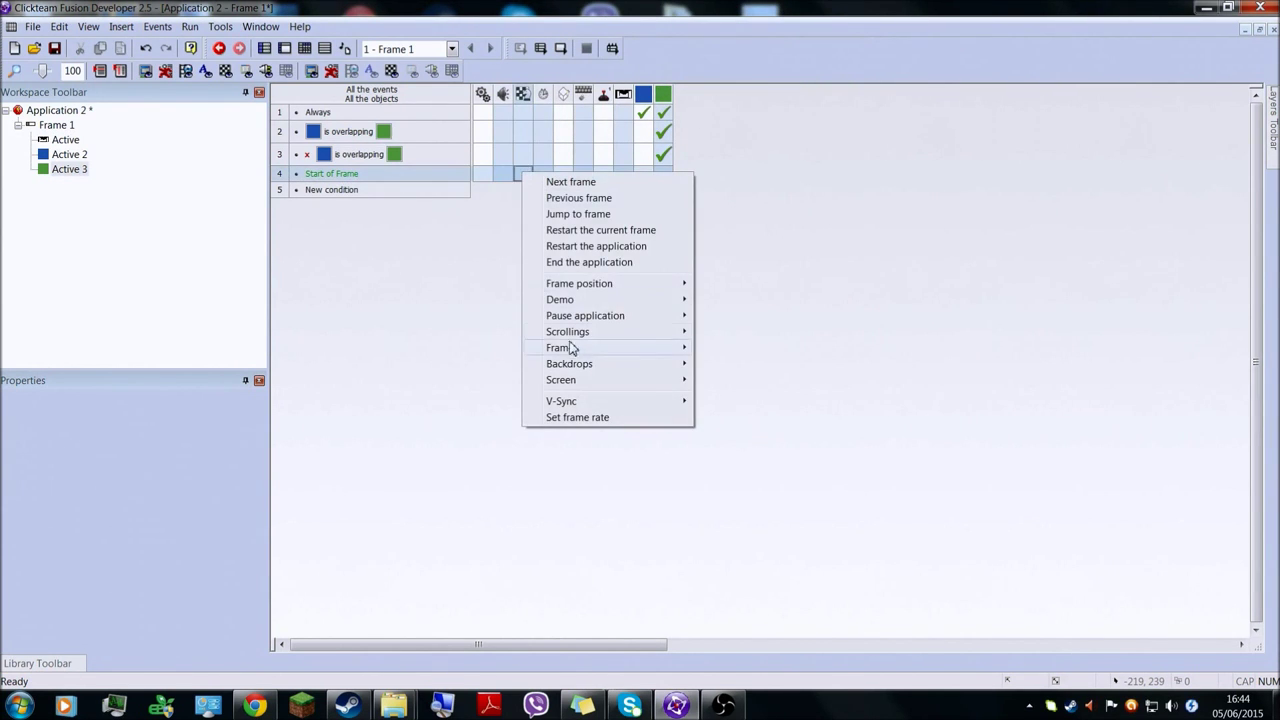
mouse_move(620, 333)
left_click(749, 332)
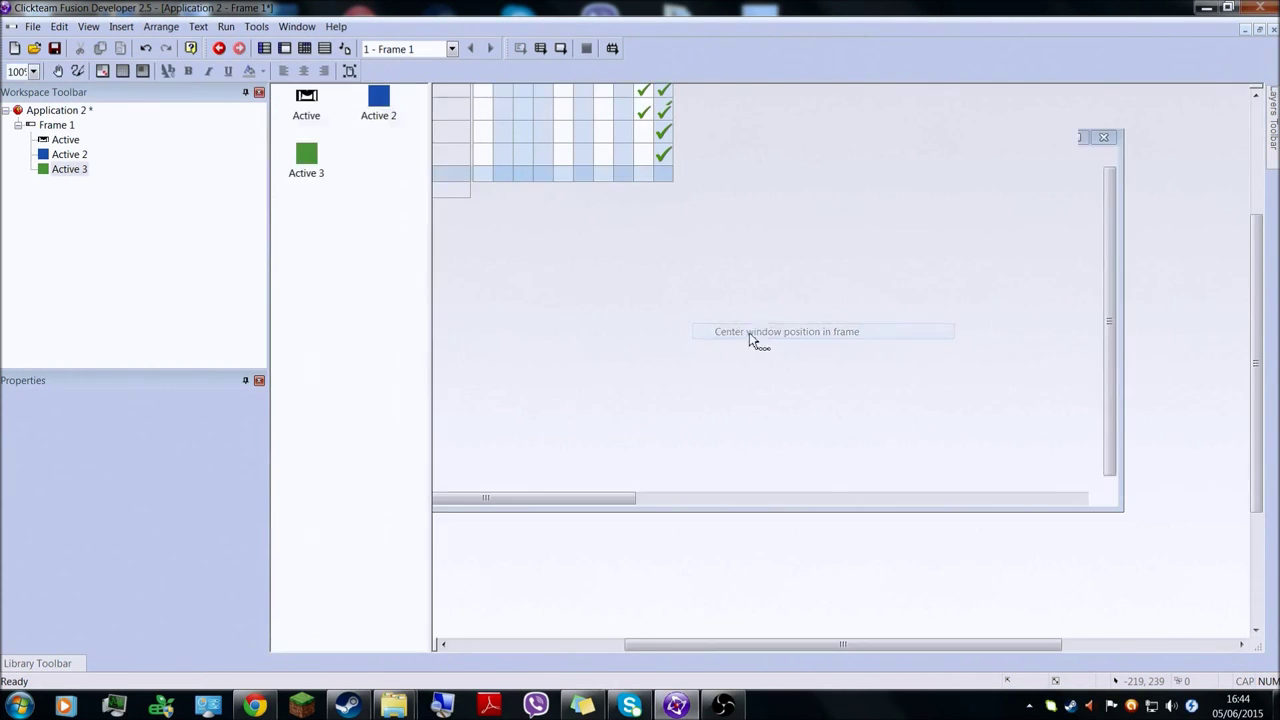
left_click(680, 222)
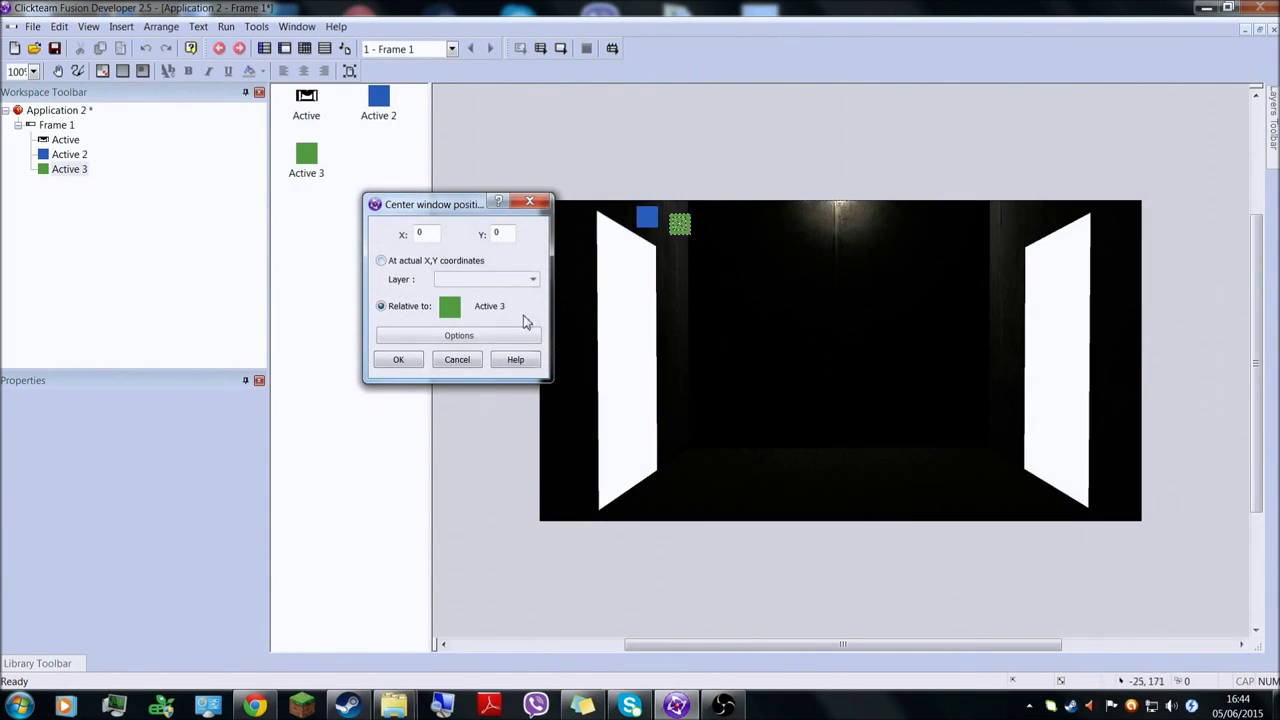
left_click(399, 359)
left_click(559, 49)
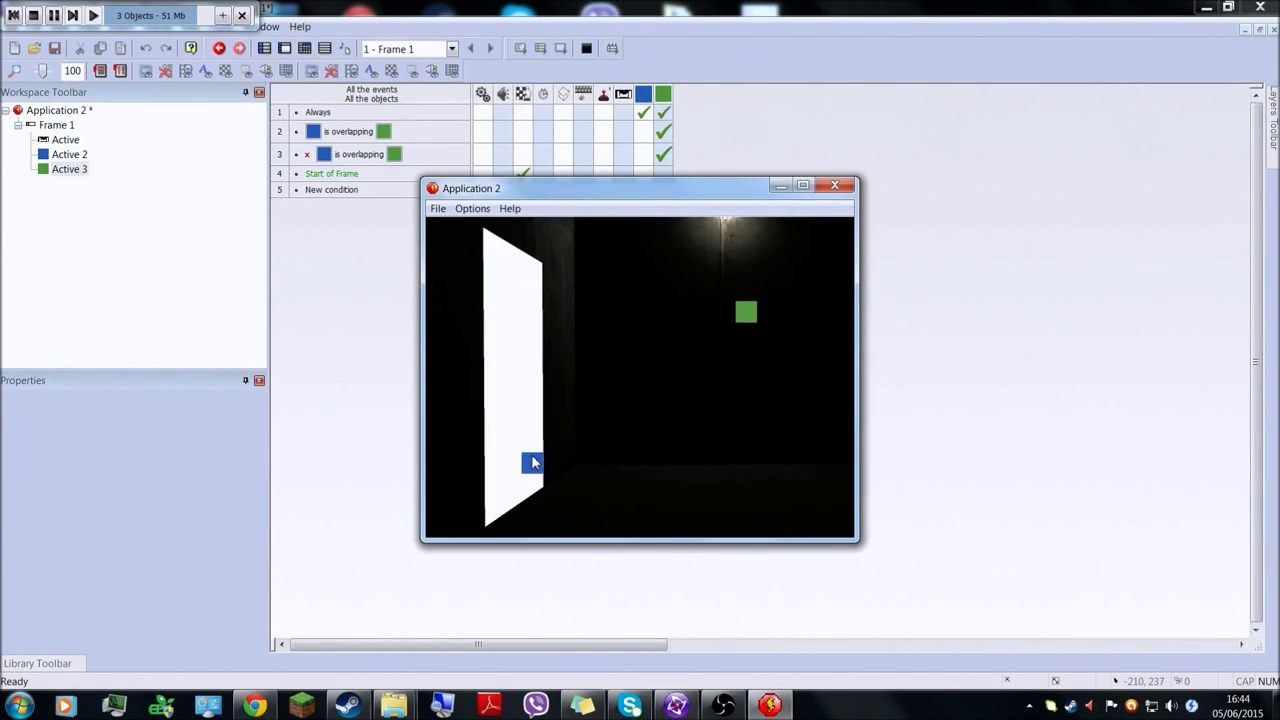
left_click(834, 185)
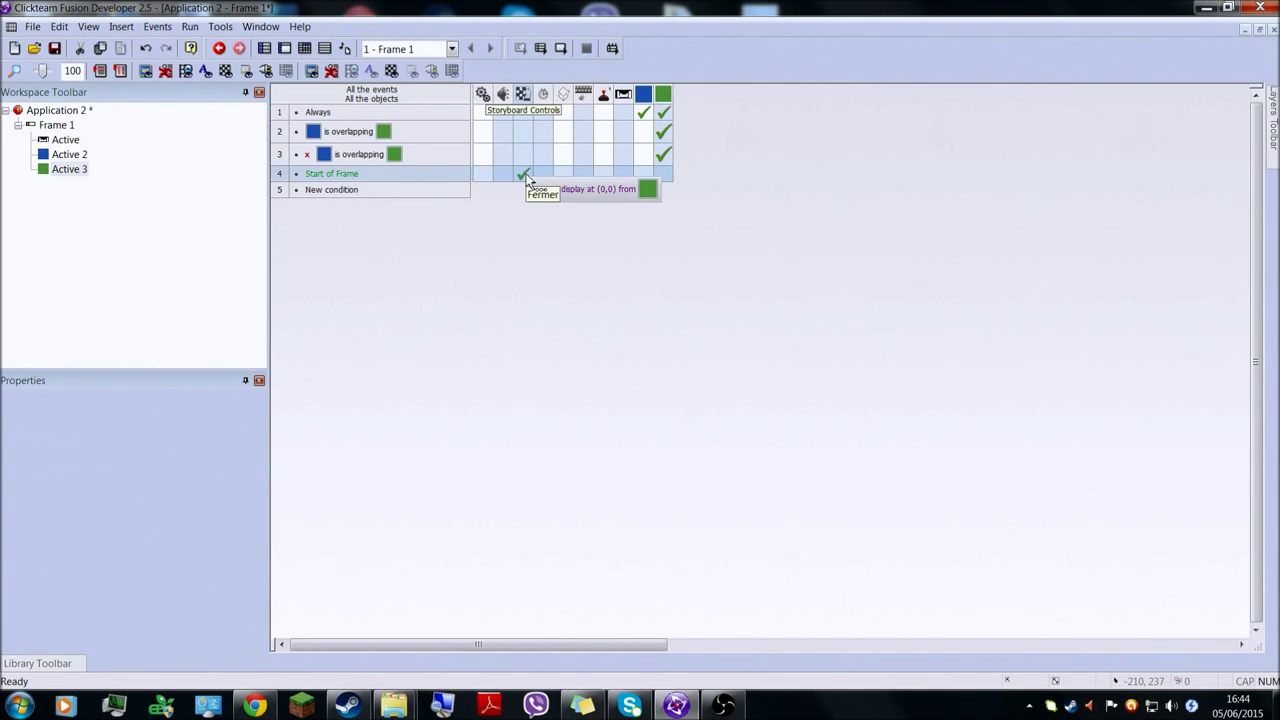
Copy the window-centering action from the Start of Frame event to the Always event and test-run the frame.
left_click_drag(527, 178, 530, 114)
left_click(557, 46)
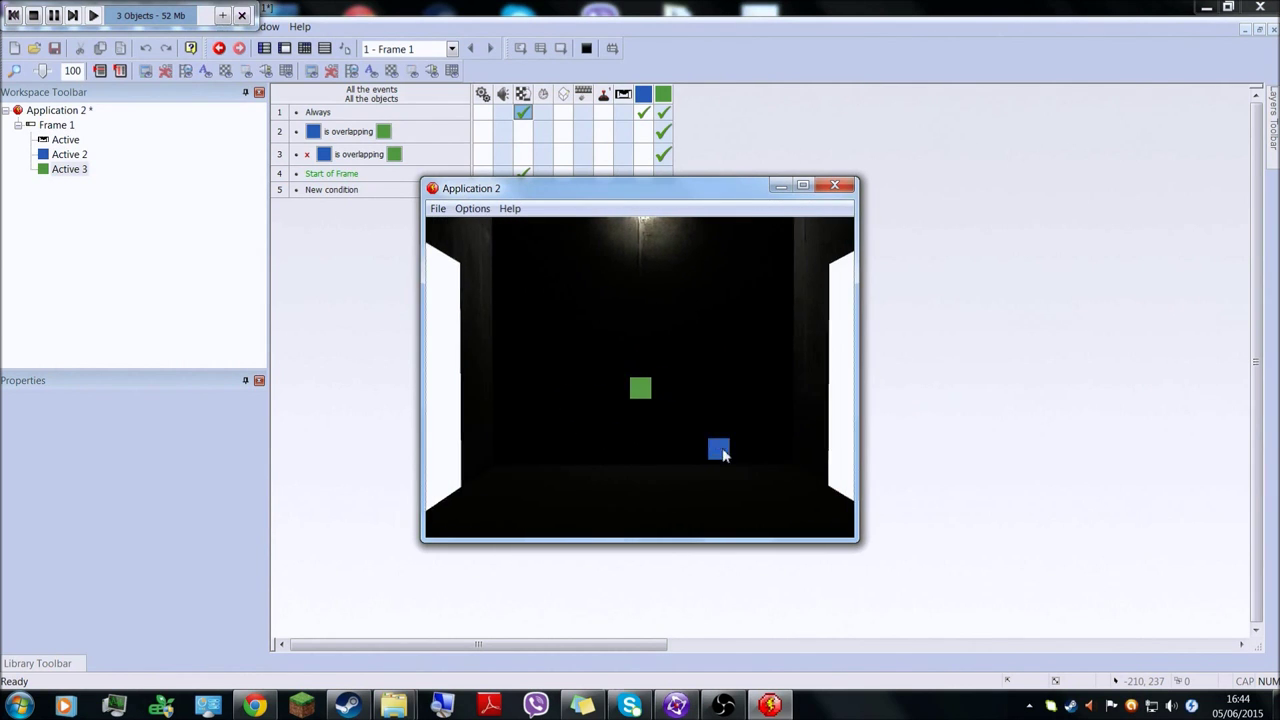
left_click(835, 186)
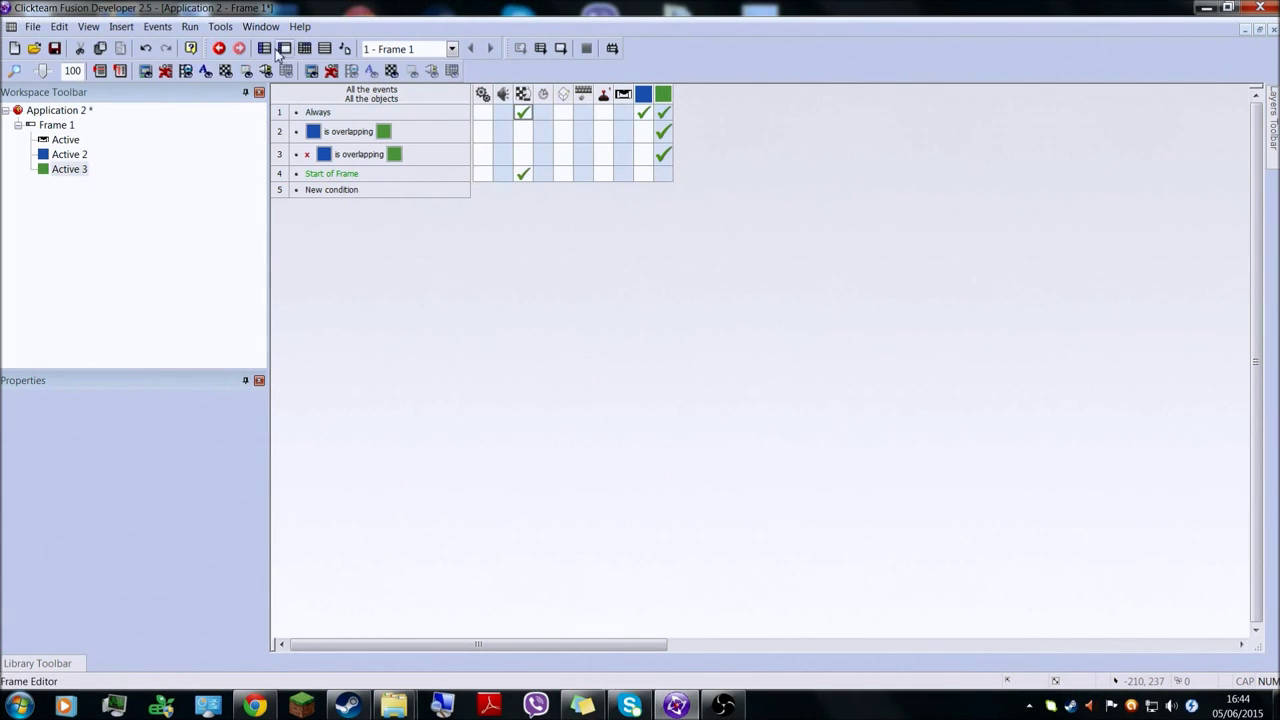
Return to the frame editor, start inserting a new object and open the extension manager.
left_click(304, 48)
right_click(592, 147)
left_click(638, 175)
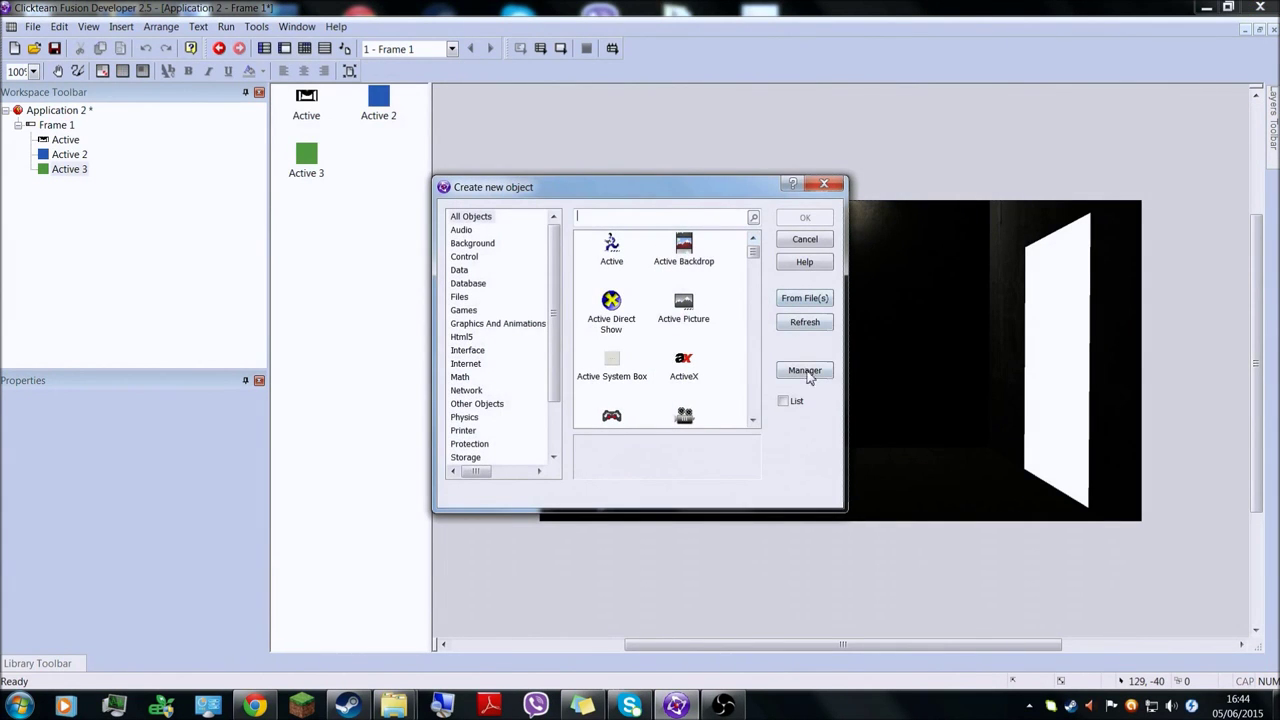
left_click(799, 369)
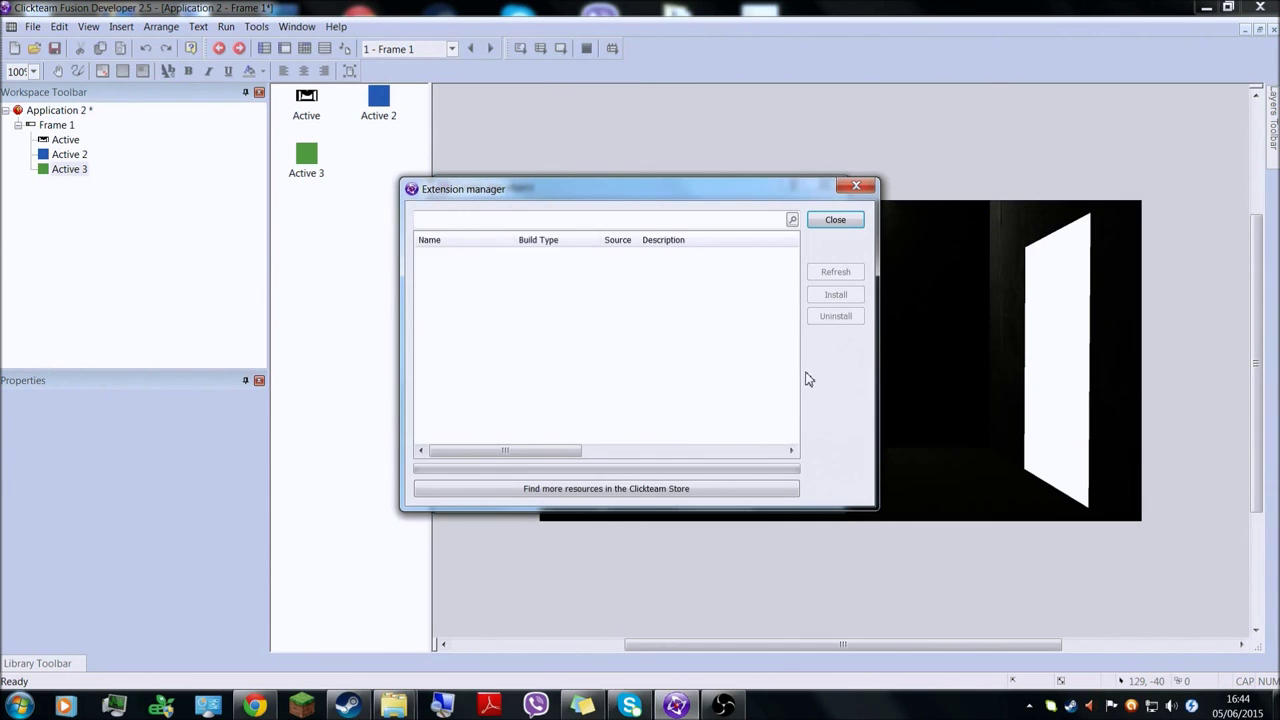